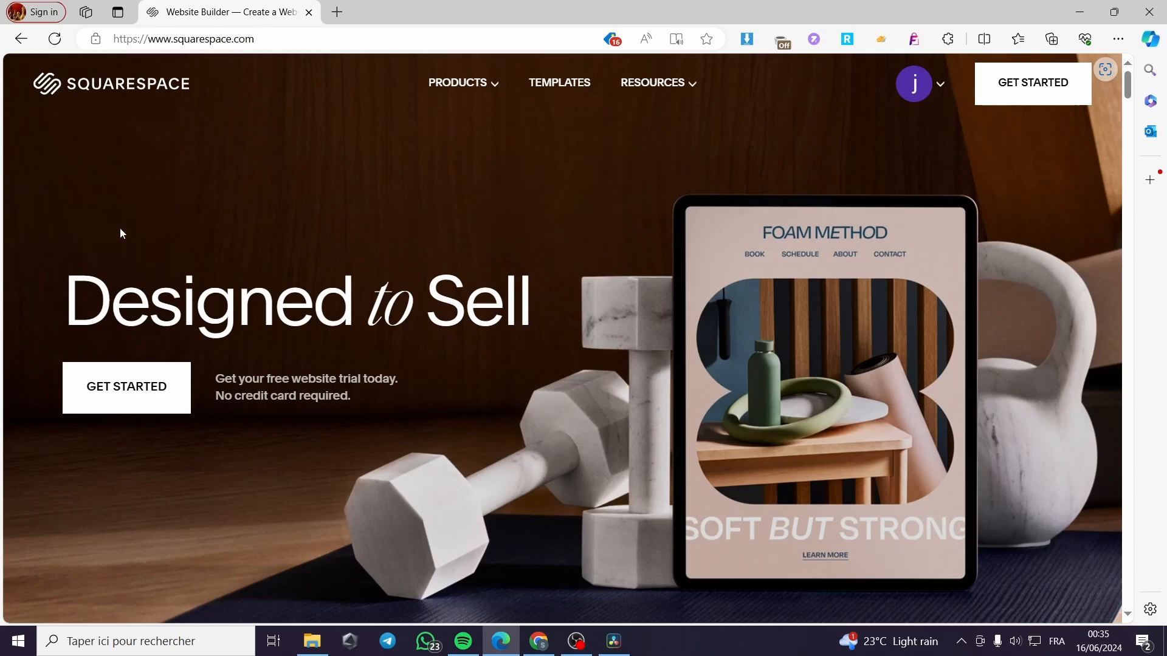
Step: Open the account dashboard from the Squarespace home page
scroll(699, 328, "down", 4)
scroll(753, 323, "up", 4)
left_click(939, 87)
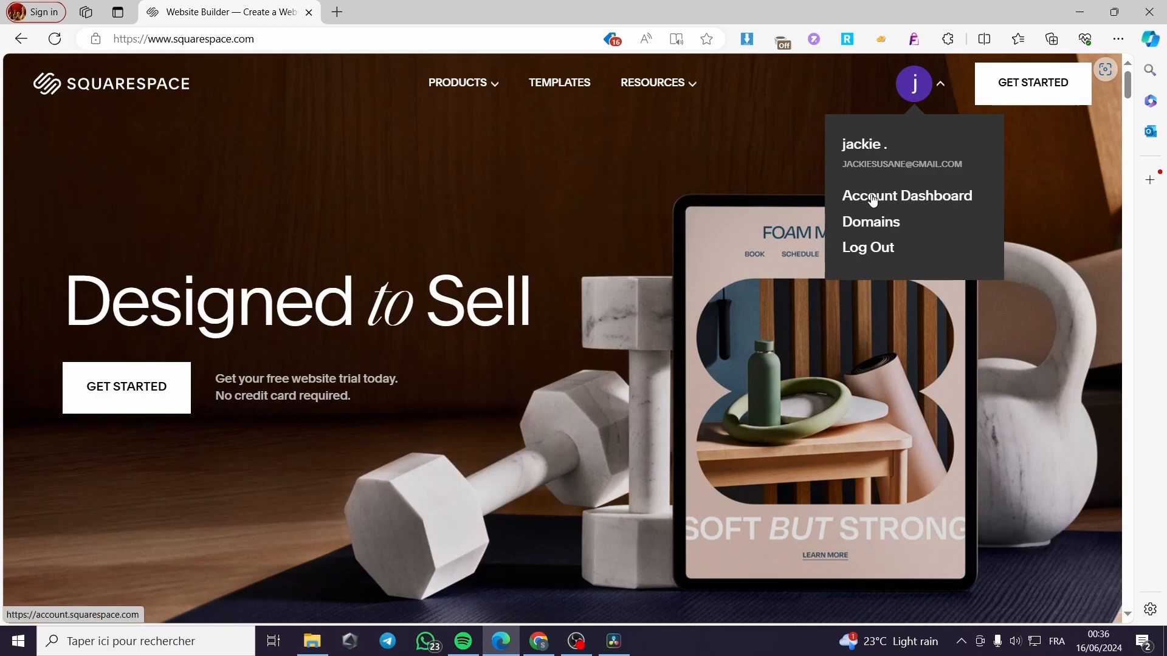
left_click(912, 197)
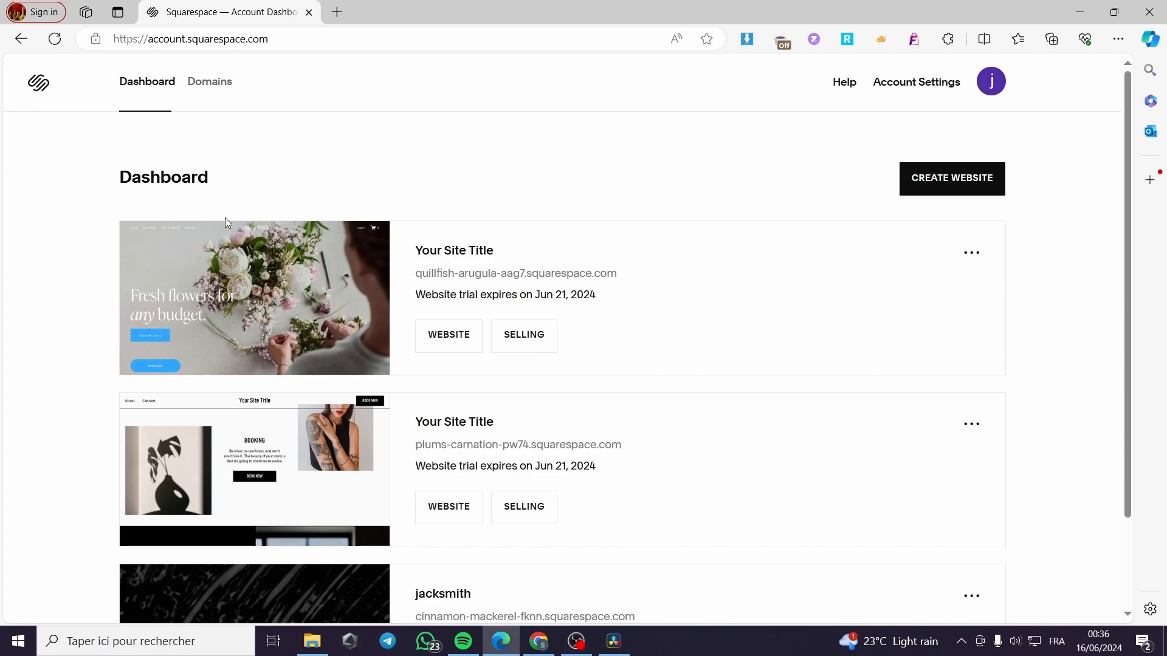
Step: Open the website editor for the quillfish-arugula-aag7.squarespace.com flower site listed on the dashboard
scroll(608, 234, "down", 2)
scroll(617, 240, "up", 2)
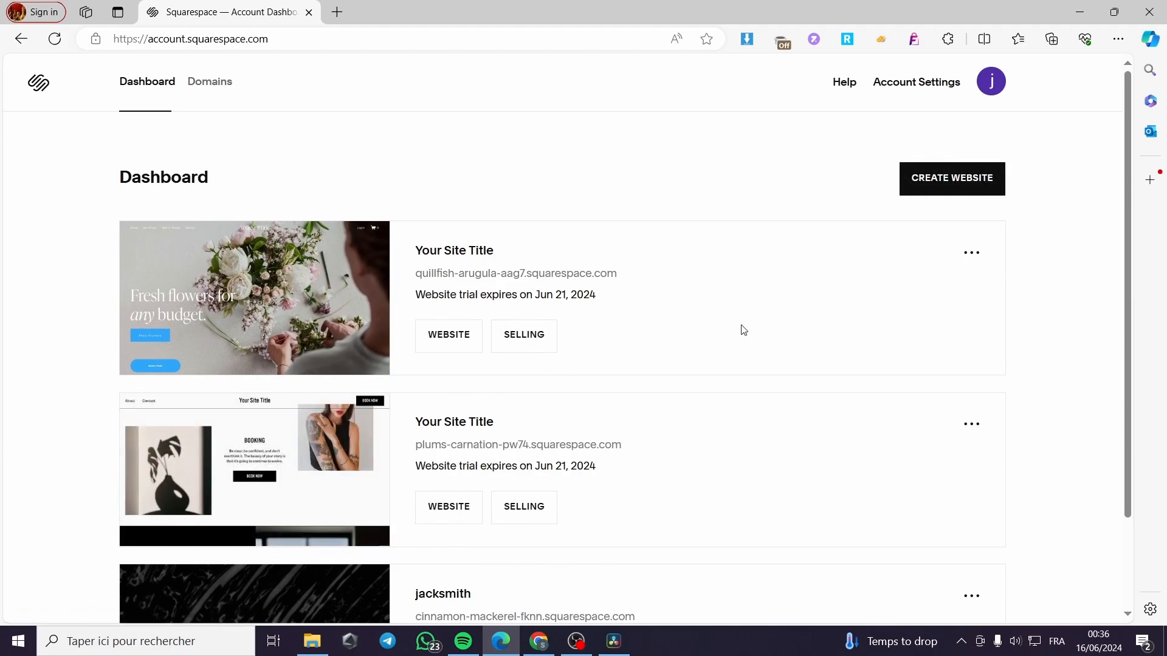
scroll(740, 332, "down", 2)
scroll(738, 332, "up", 2)
mouse_move(282, 286)
left_click(453, 341)
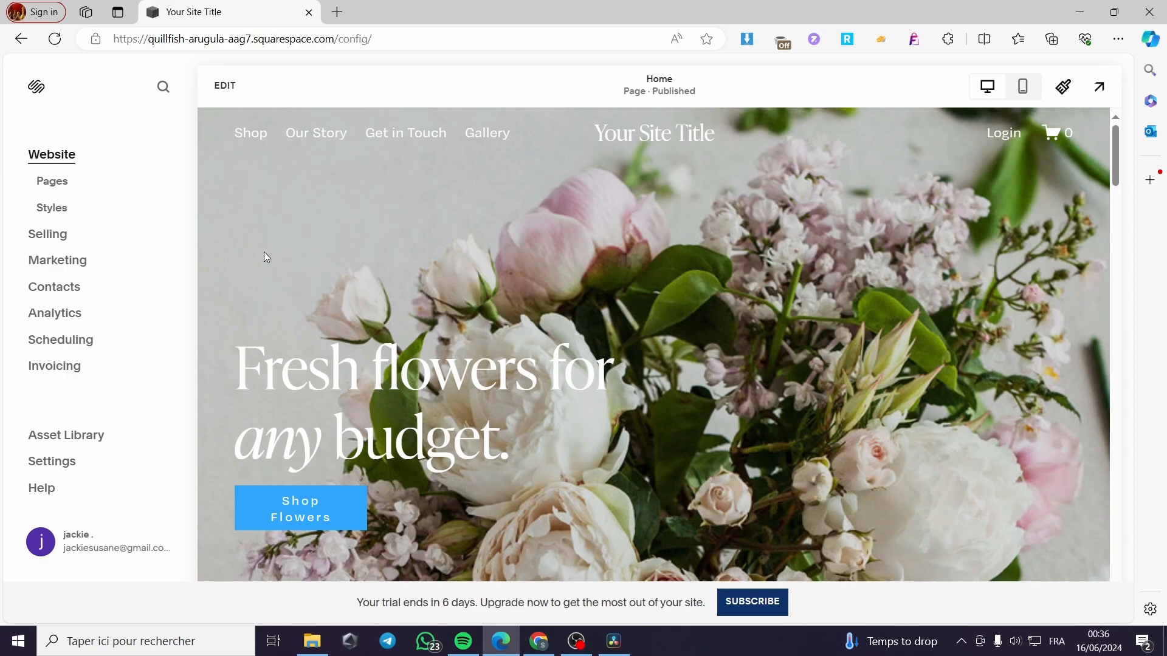
Step: Start editing the Home page and open the navigation content of the site header
left_click(224, 85)
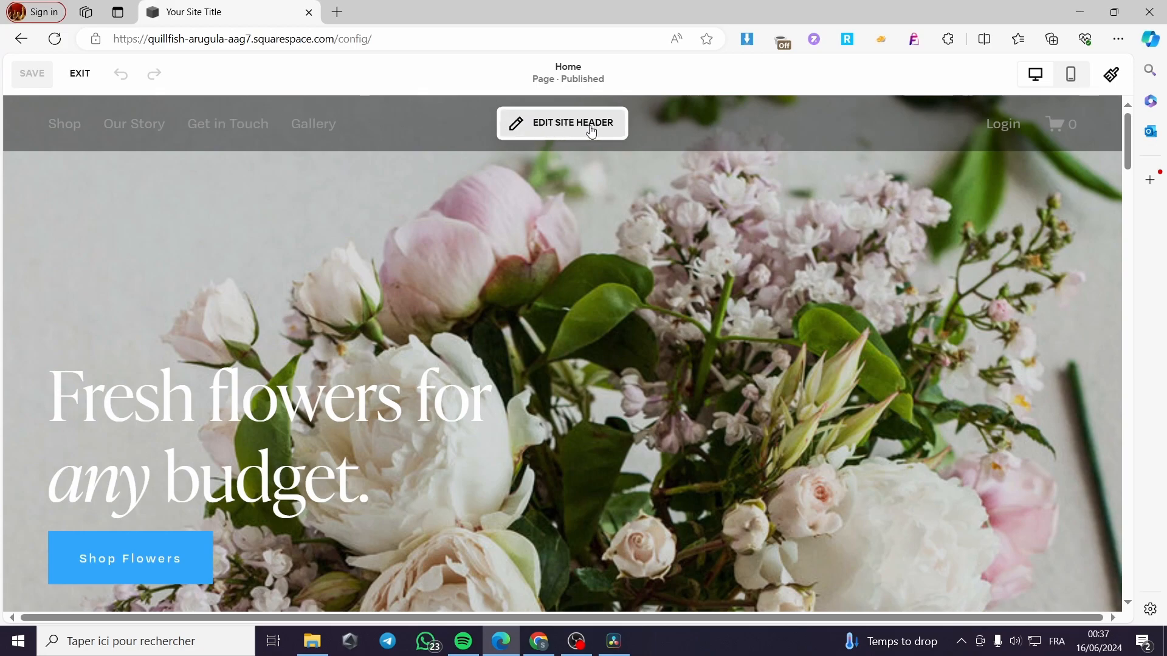
left_click(518, 131)
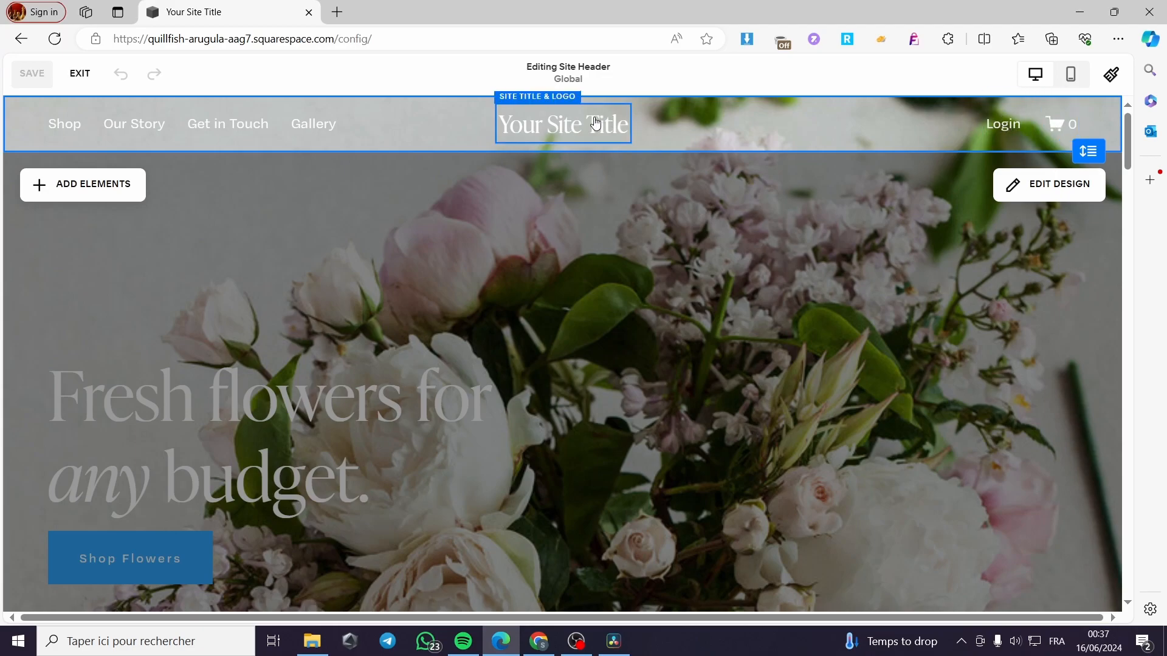
left_click(257, 129)
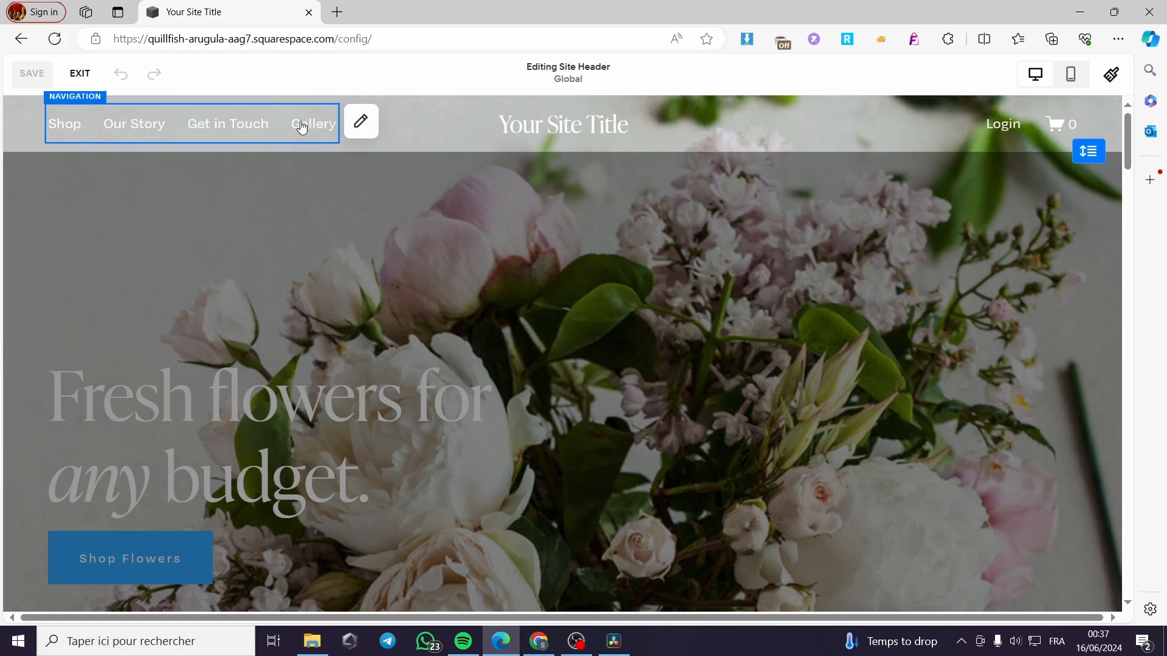
left_click(365, 125)
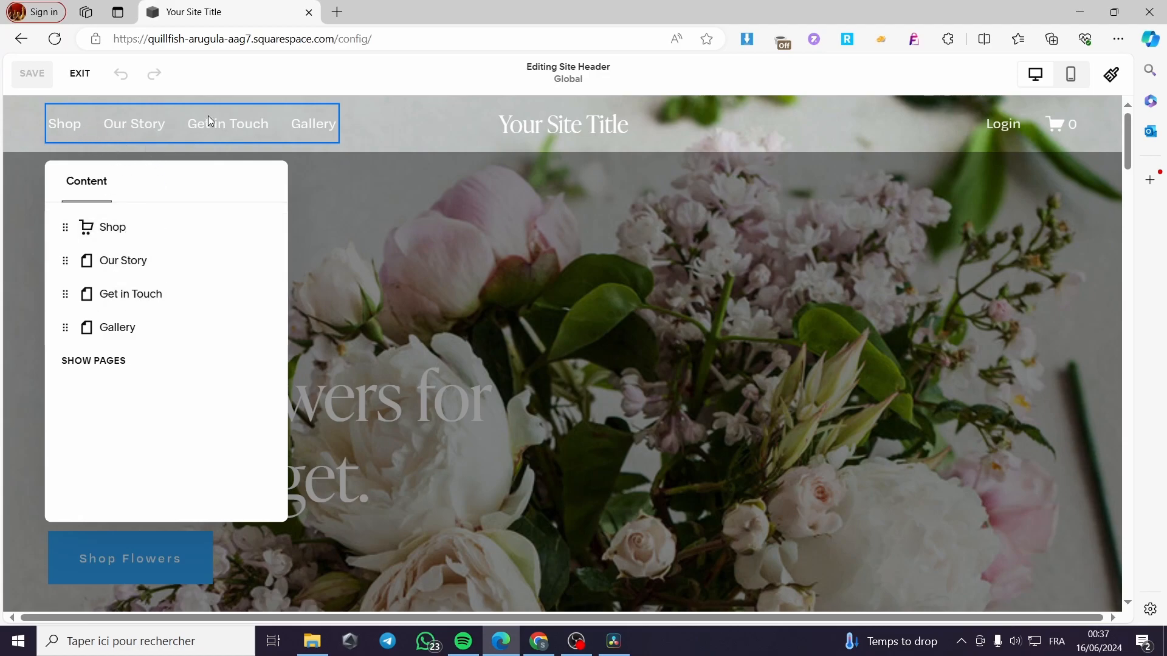
Step: Try to reorder the Shop item in the navigation, and go to the site's pages without saving the change
mouse_move(71, 228)
left_mouse_down()
mouse_move(59, 306)
mouse_move(67, 230)
left_mouse_up()
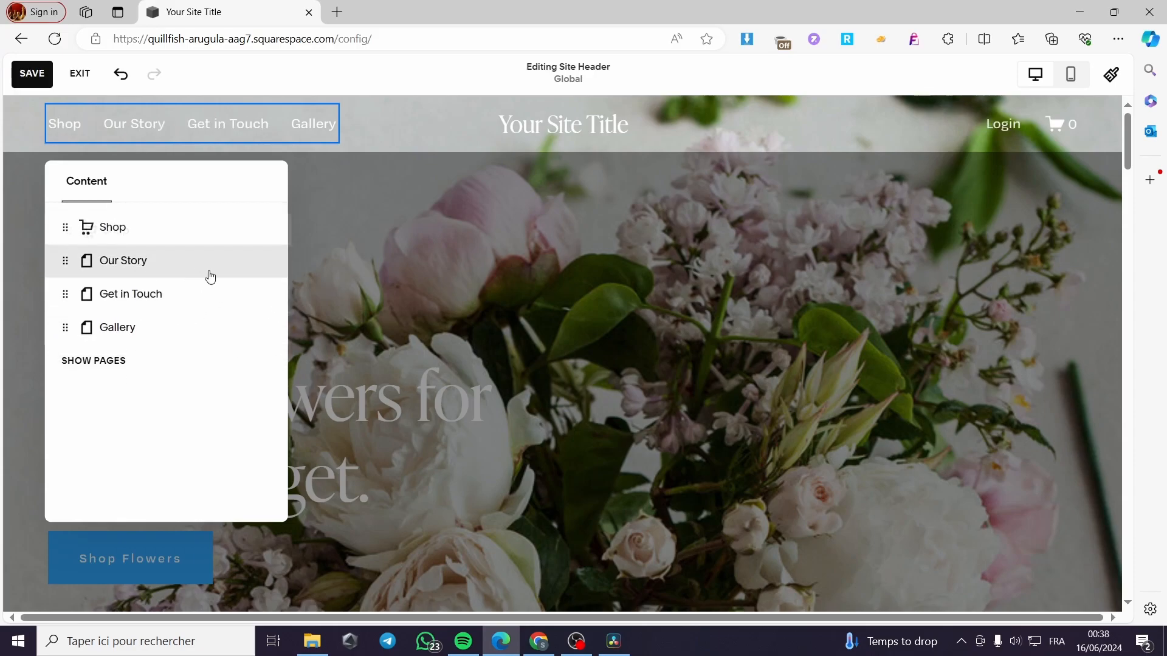
left_click(101, 361)
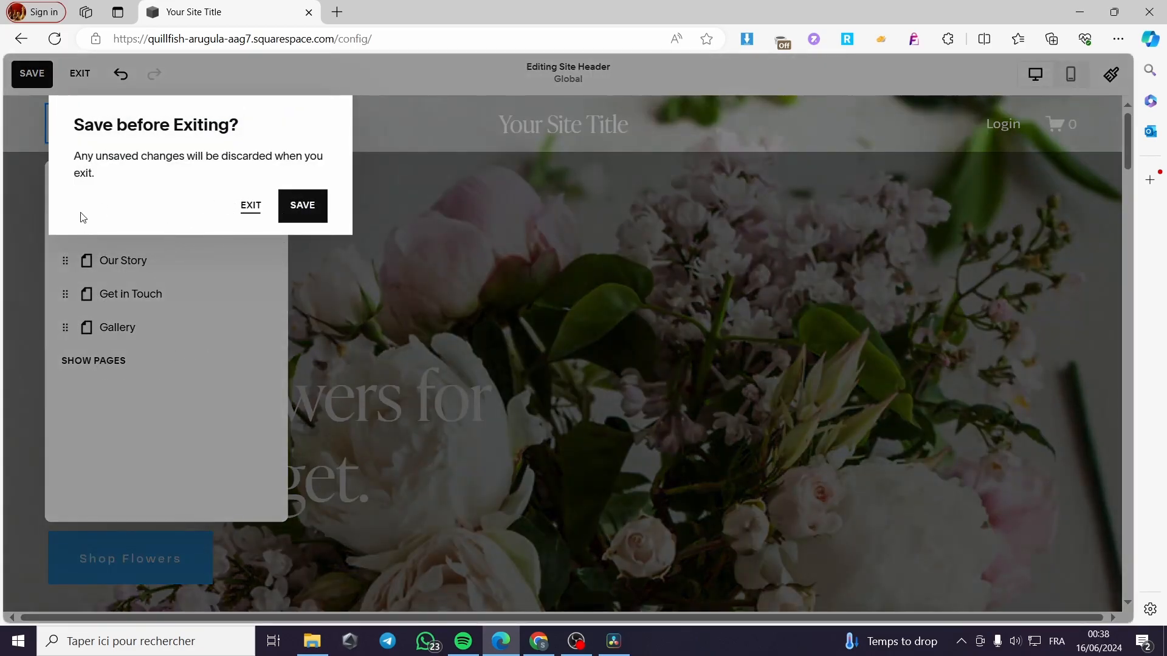
left_click(249, 207)
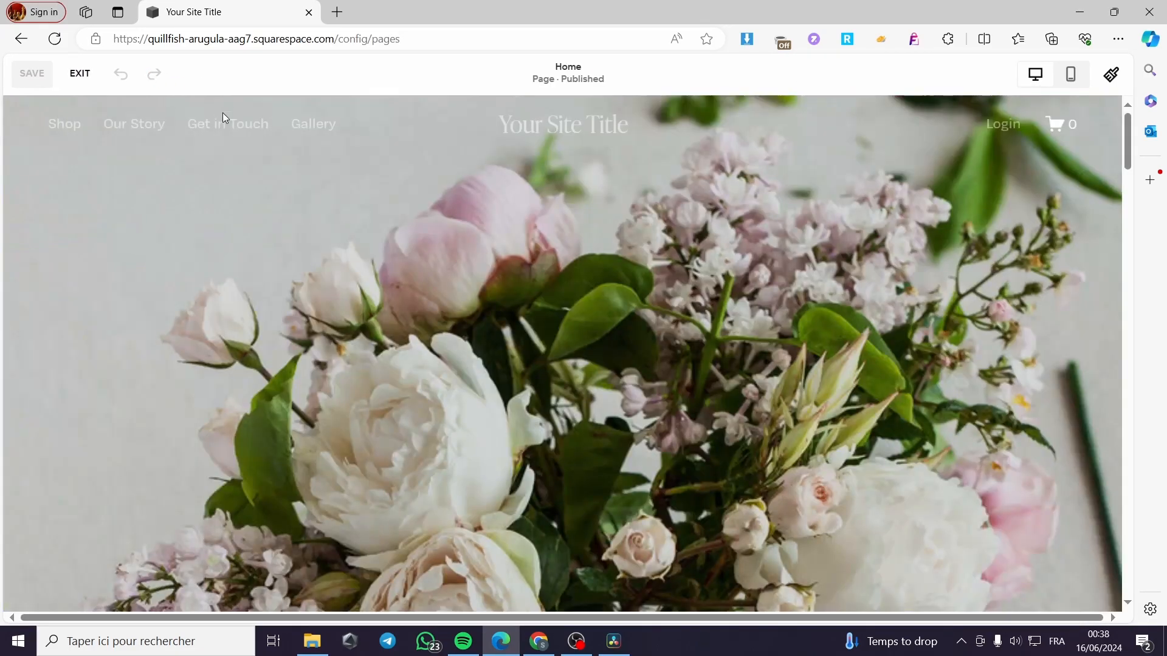
Step: Change the site title in the site header to "Jacksmithclothing"
left_click(225, 119)
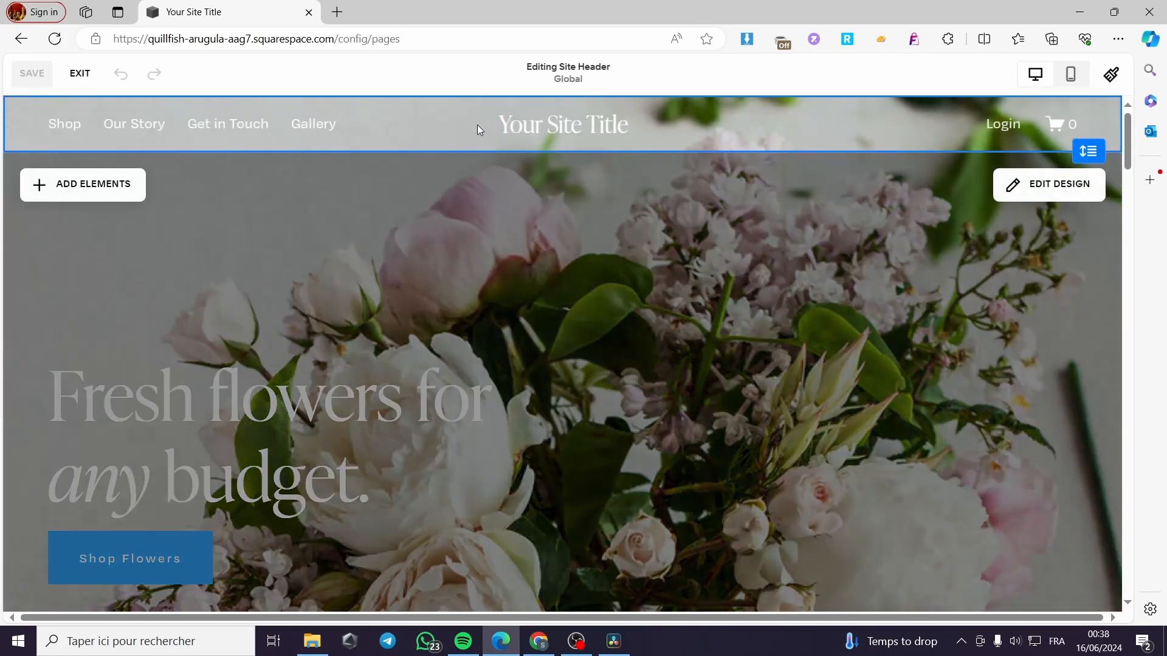
left_click(598, 130)
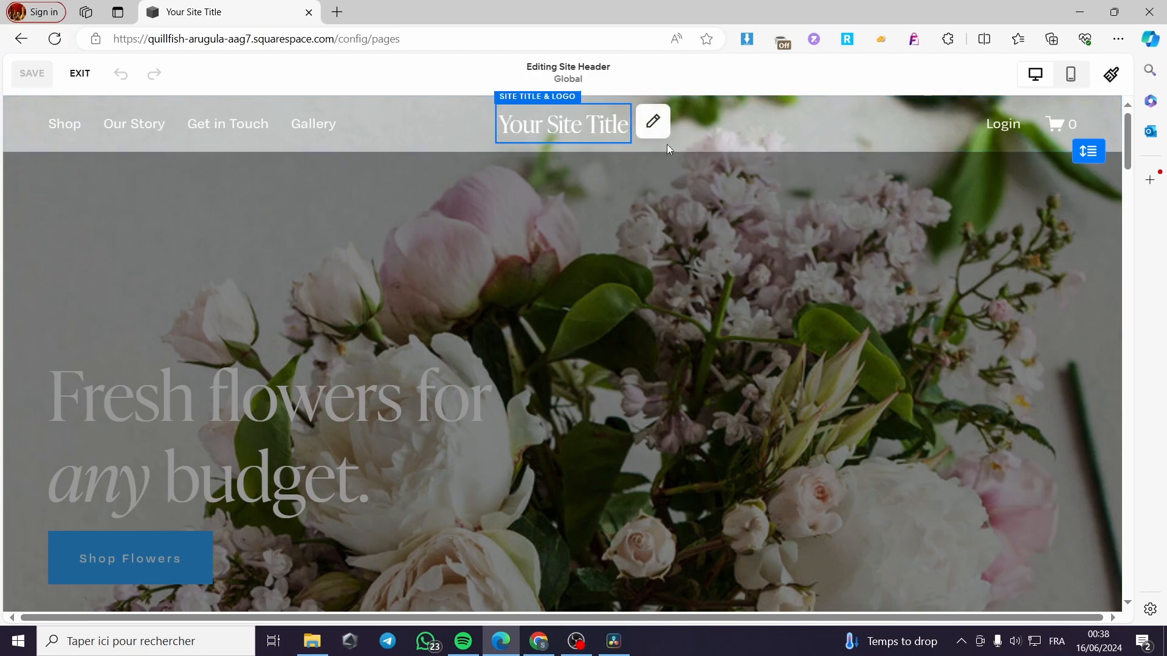
left_click(652, 125)
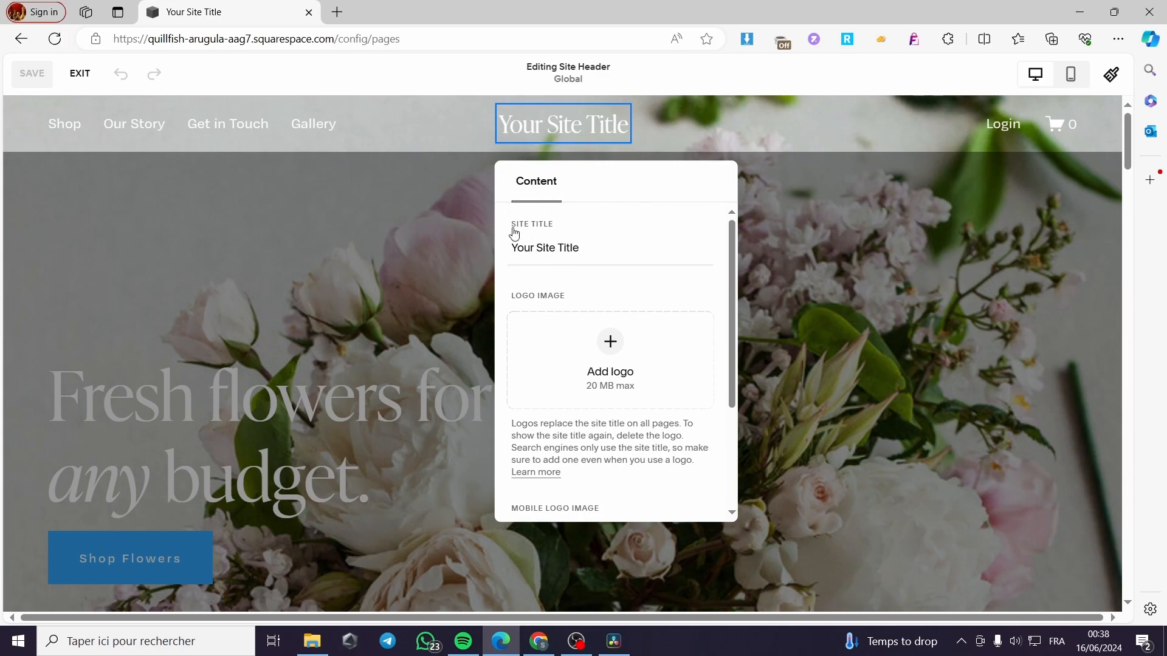
left_click_drag(627, 243, 514, 243)
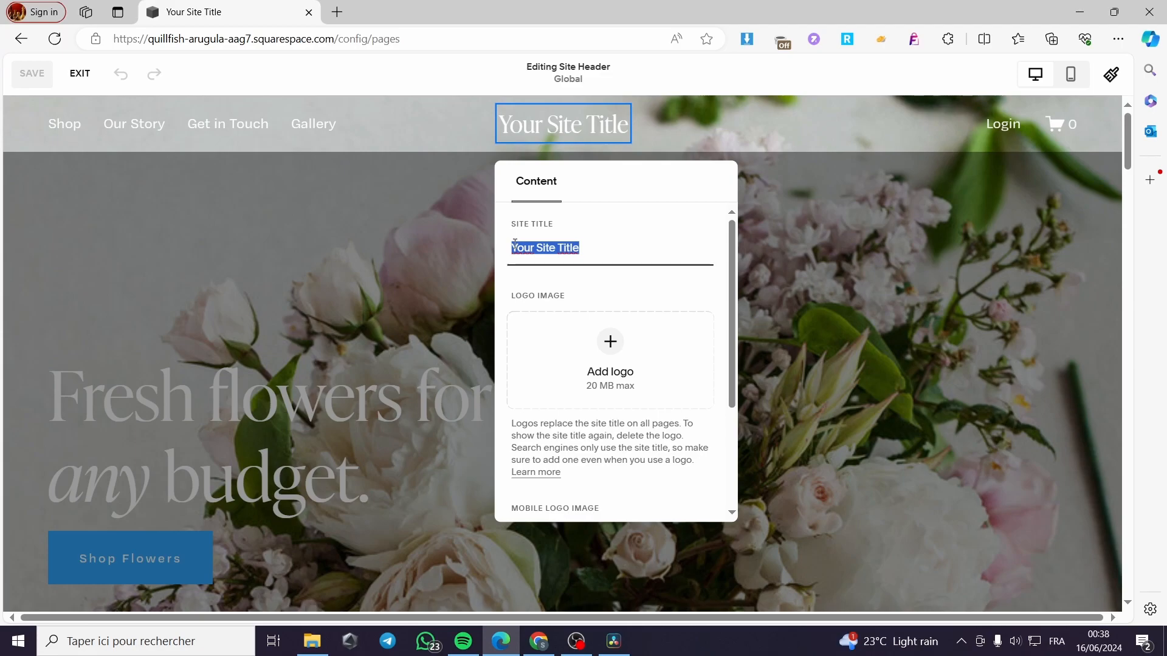
type("Jack")
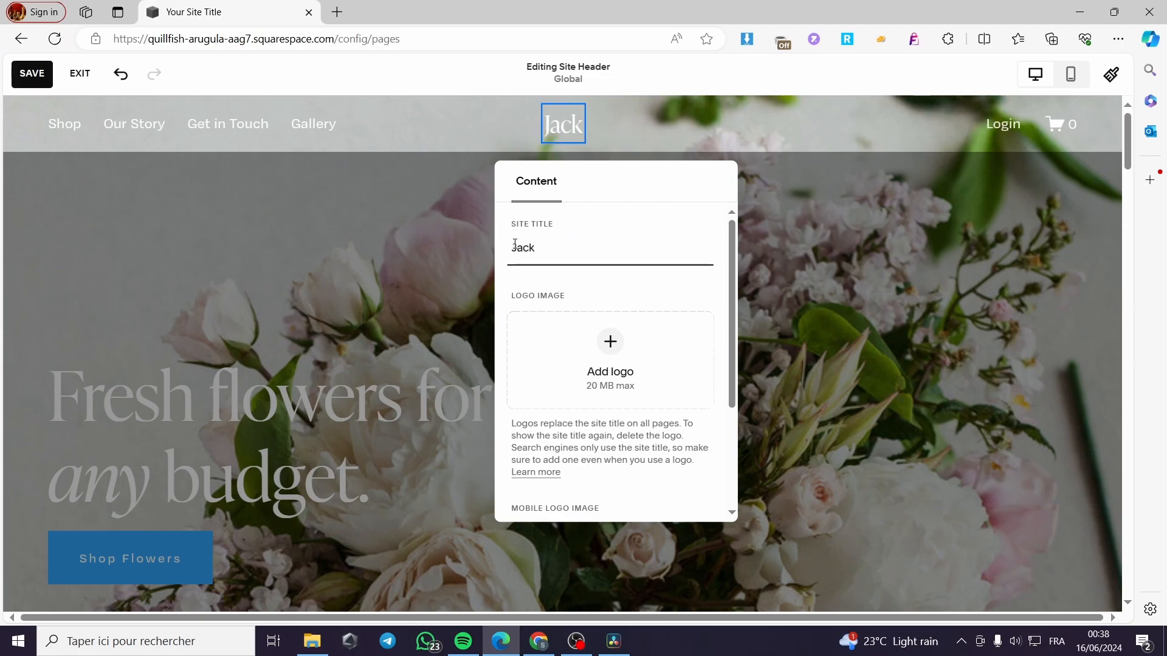
type("slith")
type("c")
key("BackSpace")
key("BackSpace")
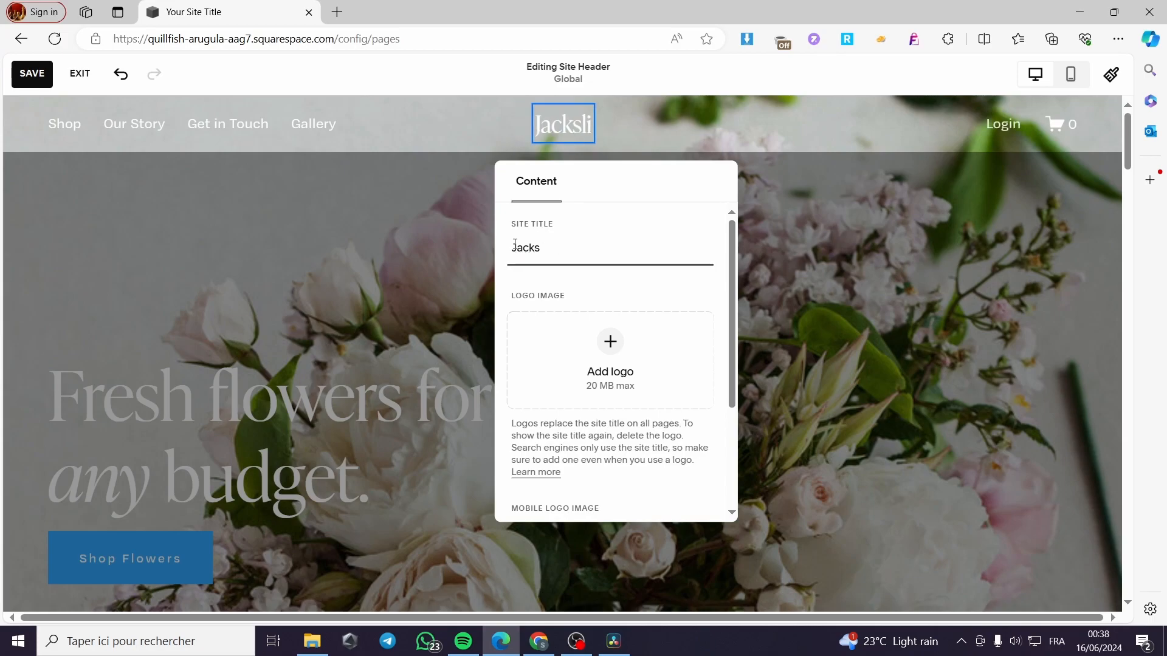
type("mith")
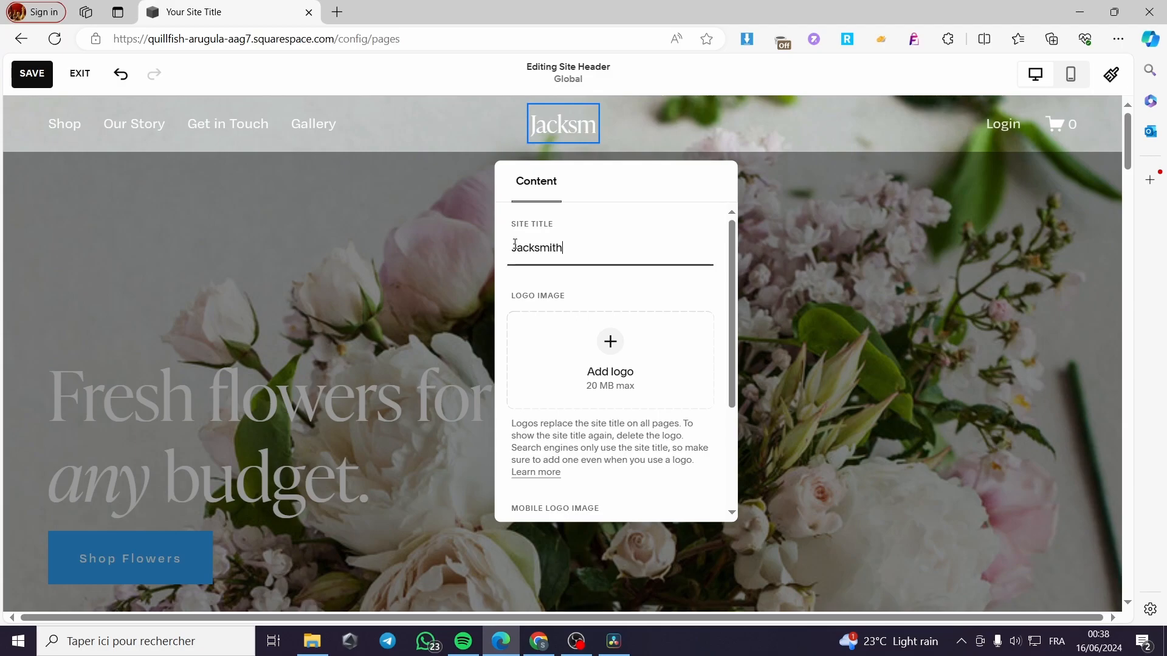
type("clothing")
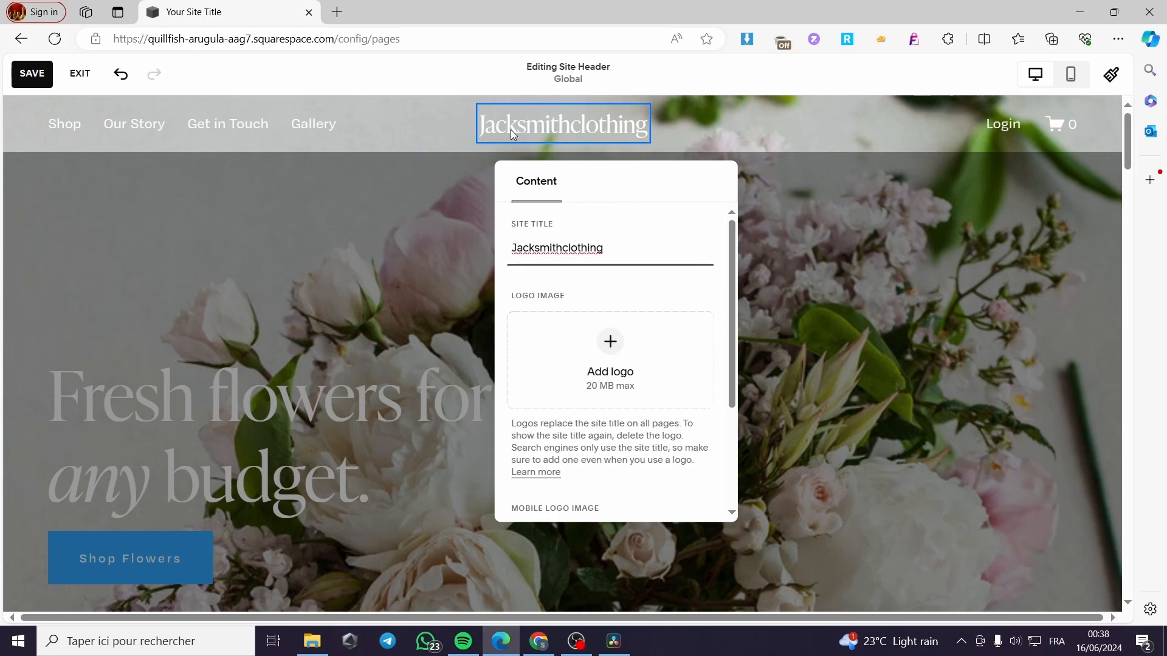
Step: Look through the logo image settings and check the asset library for an available logo file
scroll(611, 340, "down", 3)
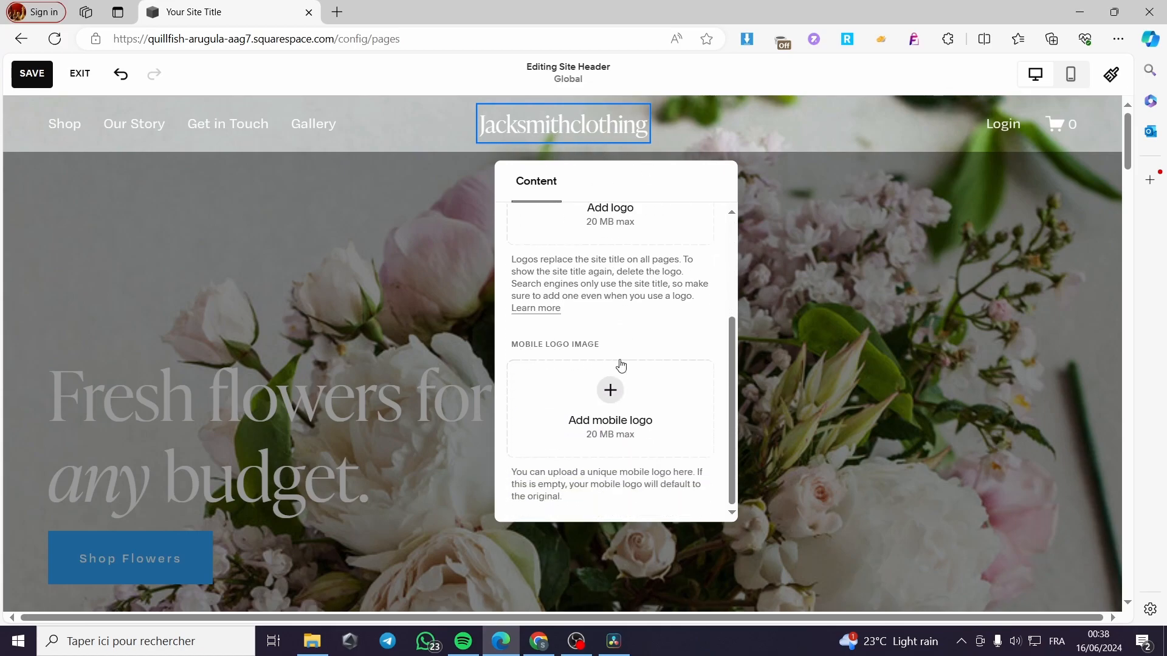
scroll(621, 365, "up", 3)
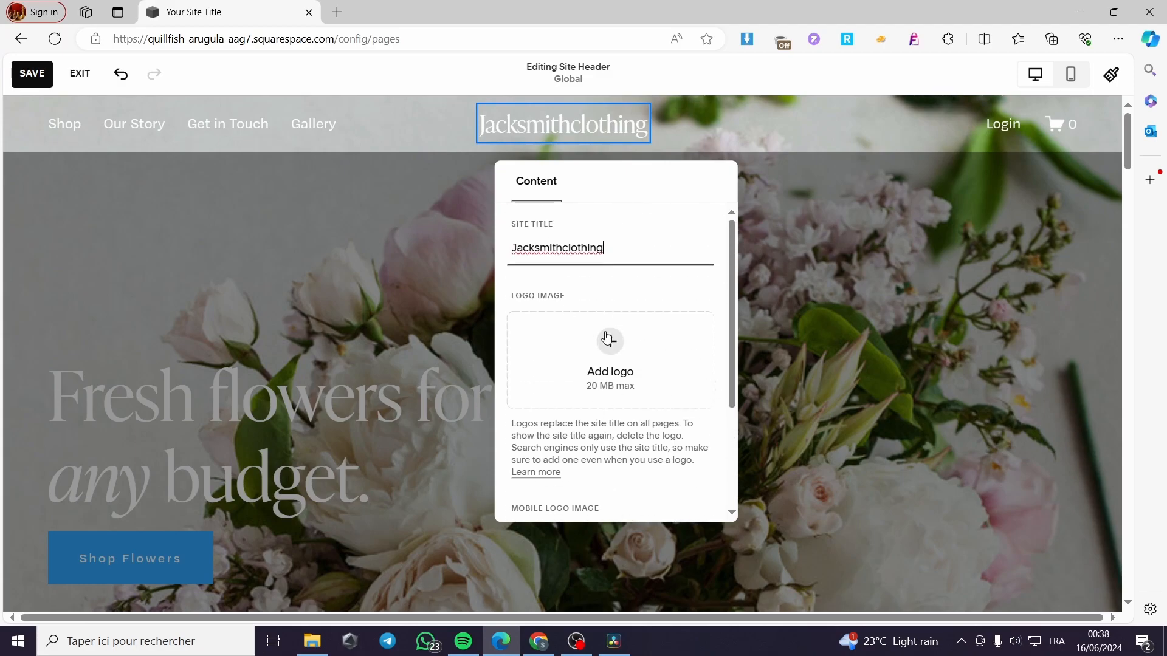
left_click(611, 342)
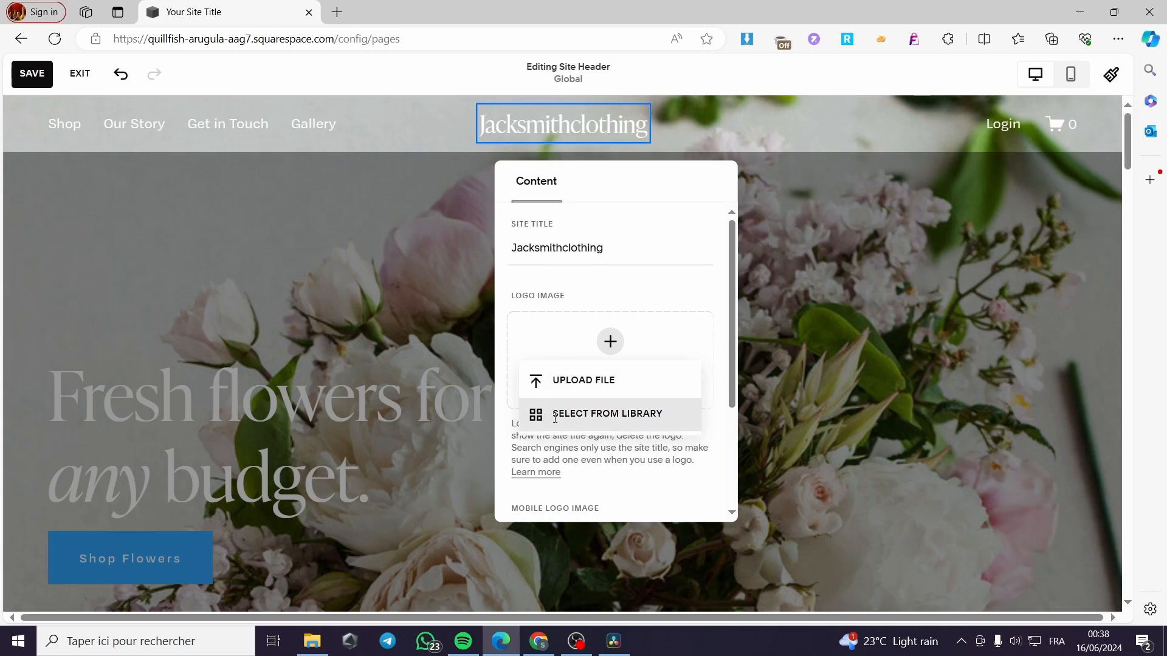
left_click(654, 415)
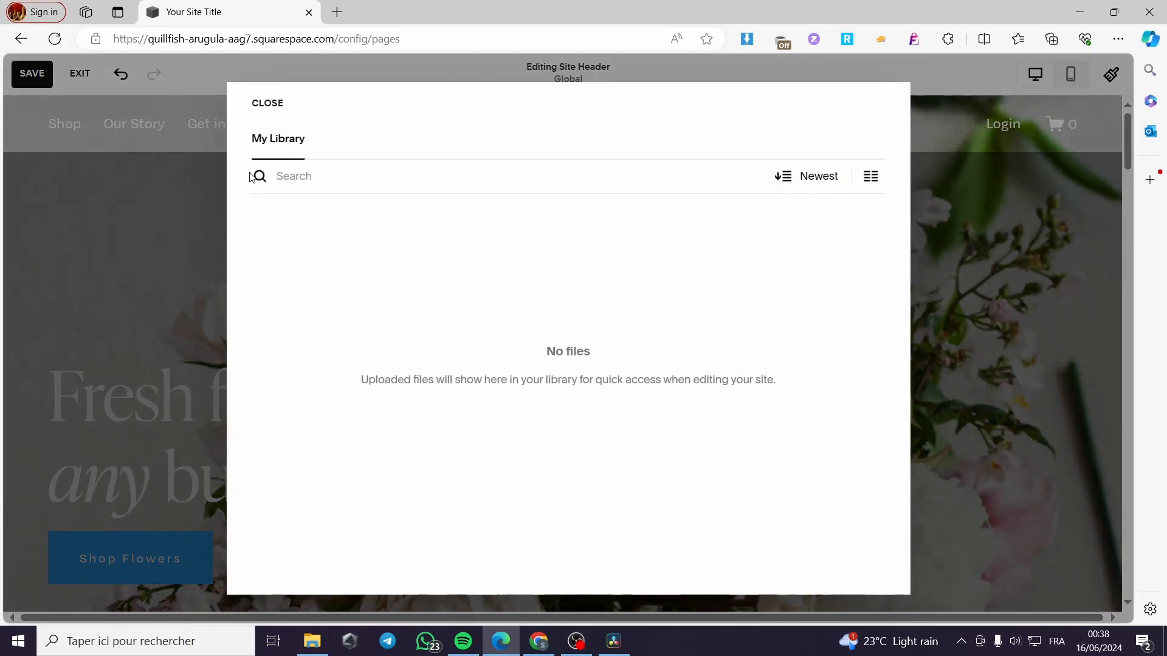
left_click(263, 108)
Step: Upload the PNG file "Black Illustrated Coffee Because Adulting Is Hard T-Shirt" from the downloads folder as the header's logo image
left_click(609, 342)
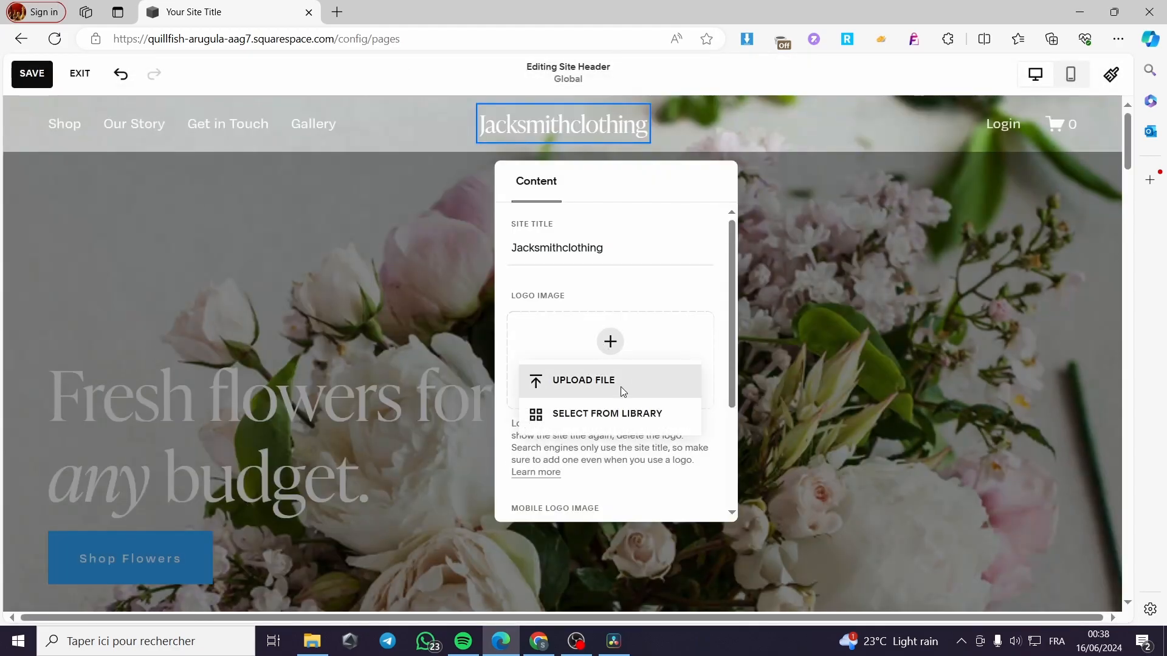
left_click(624, 391)
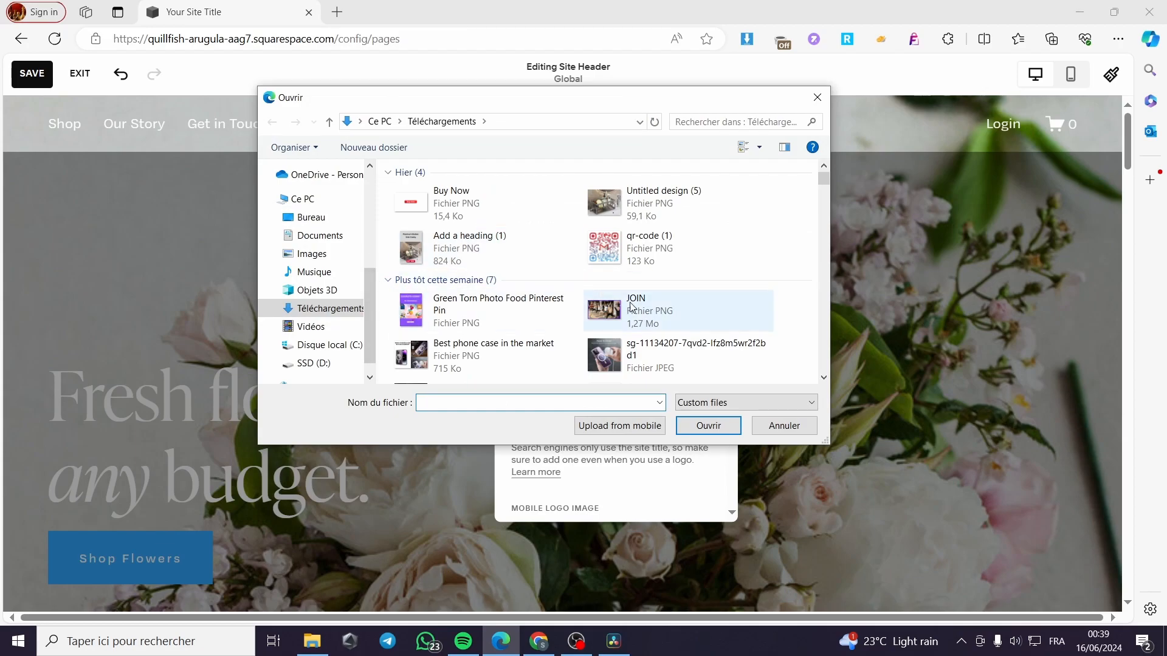
scroll(735, 276, "down", 5)
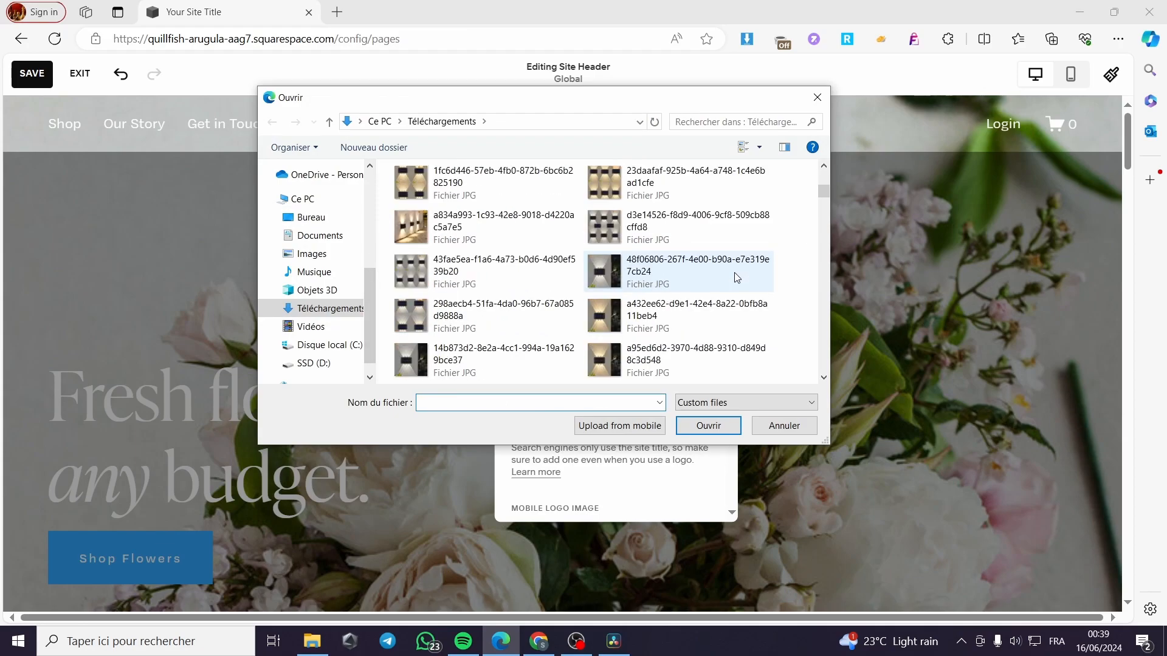
scroll(699, 280, "down", 6)
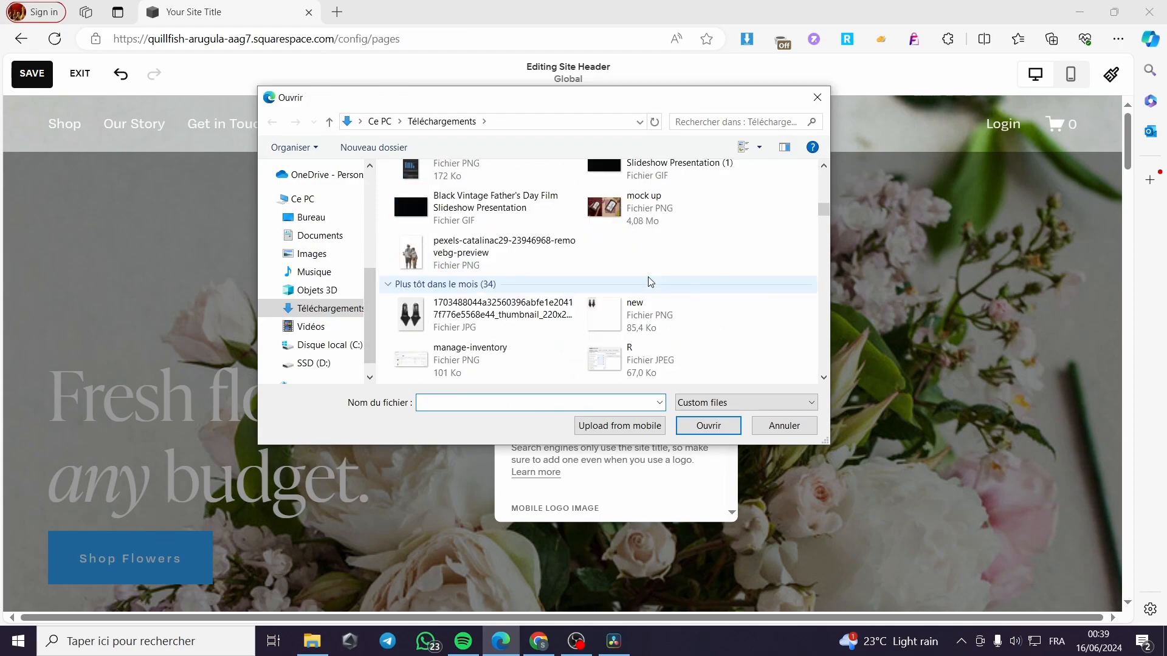
scroll(687, 280, "down", 4)
scroll(724, 280, "down", 8)
scroll(723, 279, "down", 10)
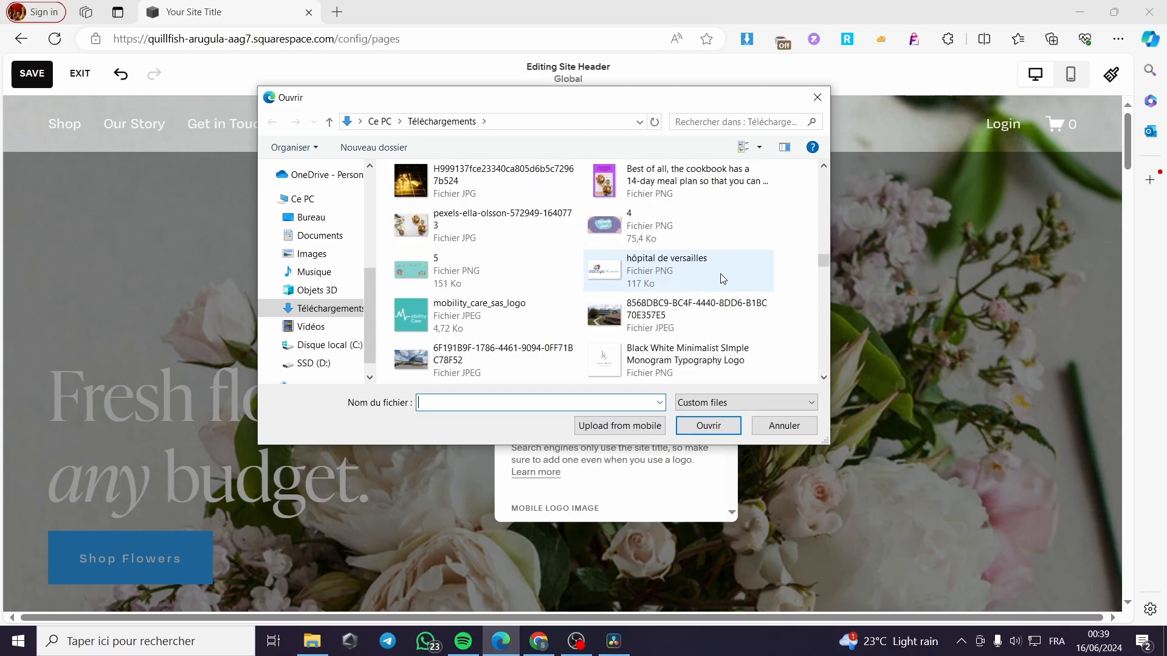
scroll(724, 277, "down", 8)
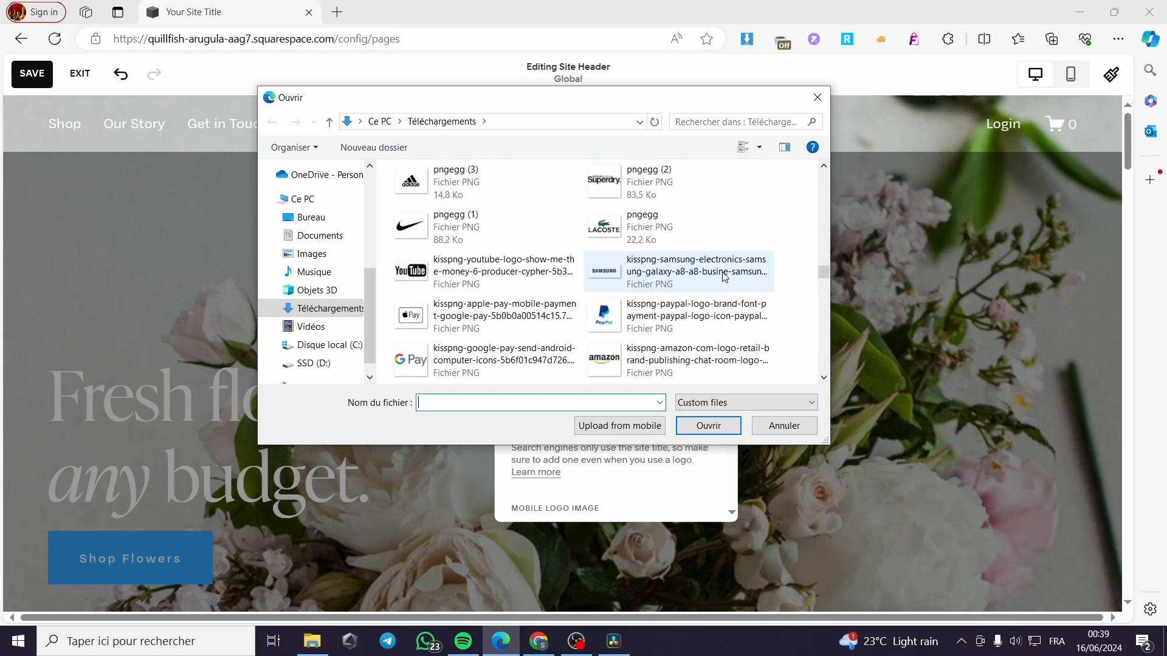
scroll(724, 277, "down", 10)
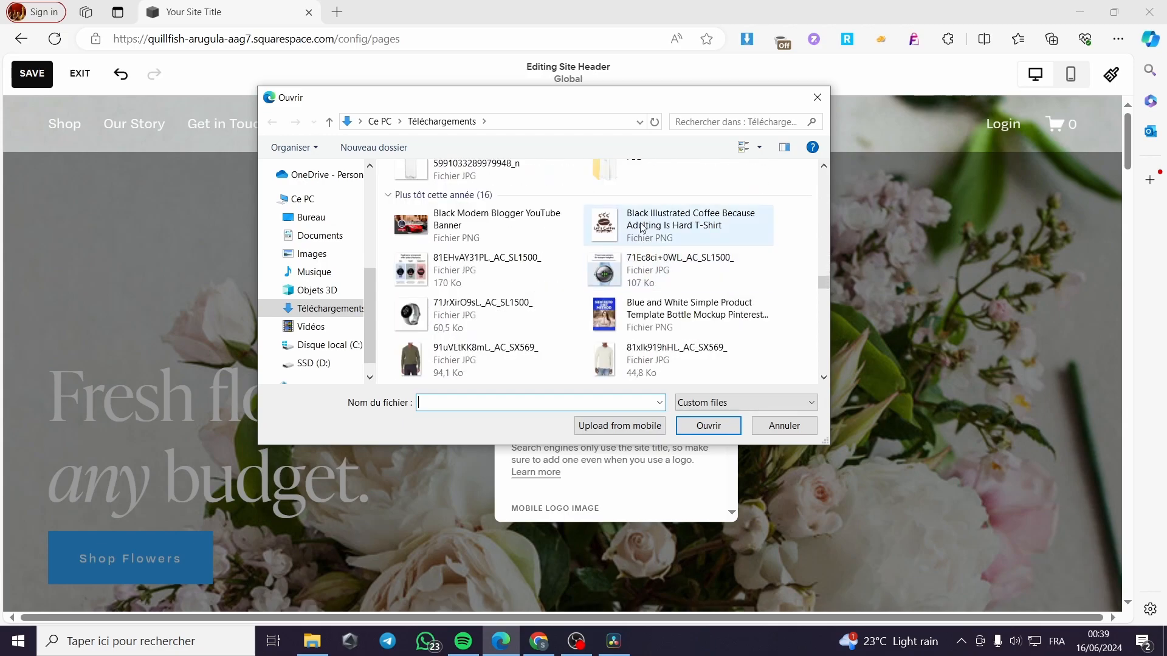
left_click(642, 228)
left_click(709, 425)
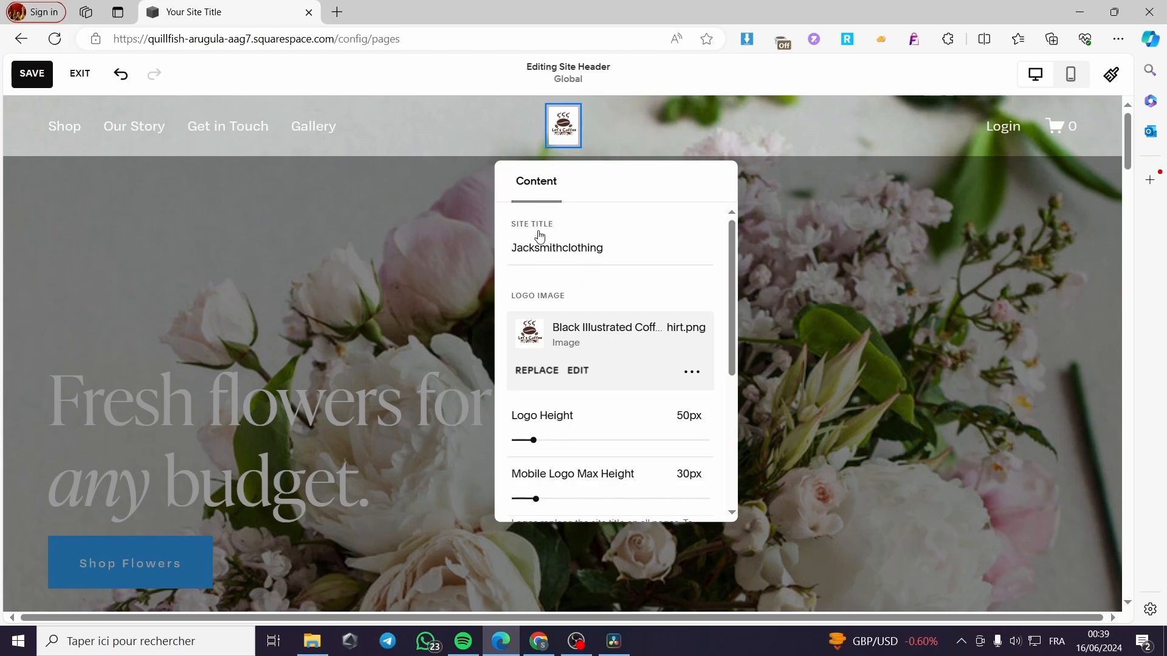
Step: Increase the brightness of the logo image slightly in the image editor and save the edited image
left_click(693, 373)
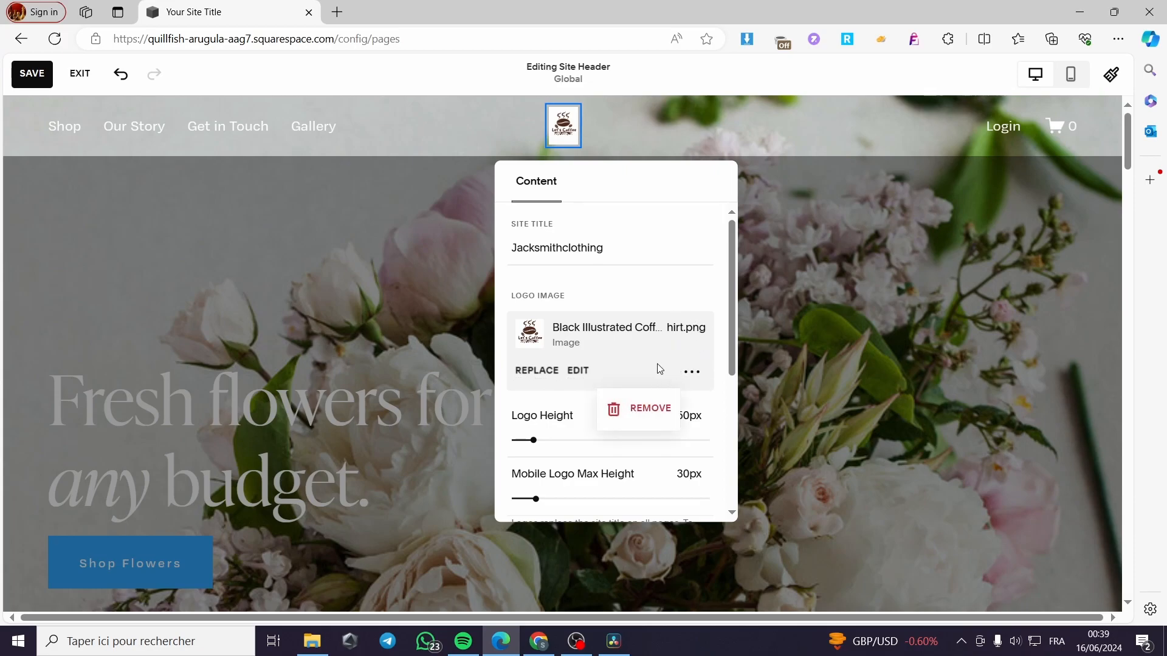
left_click(578, 372)
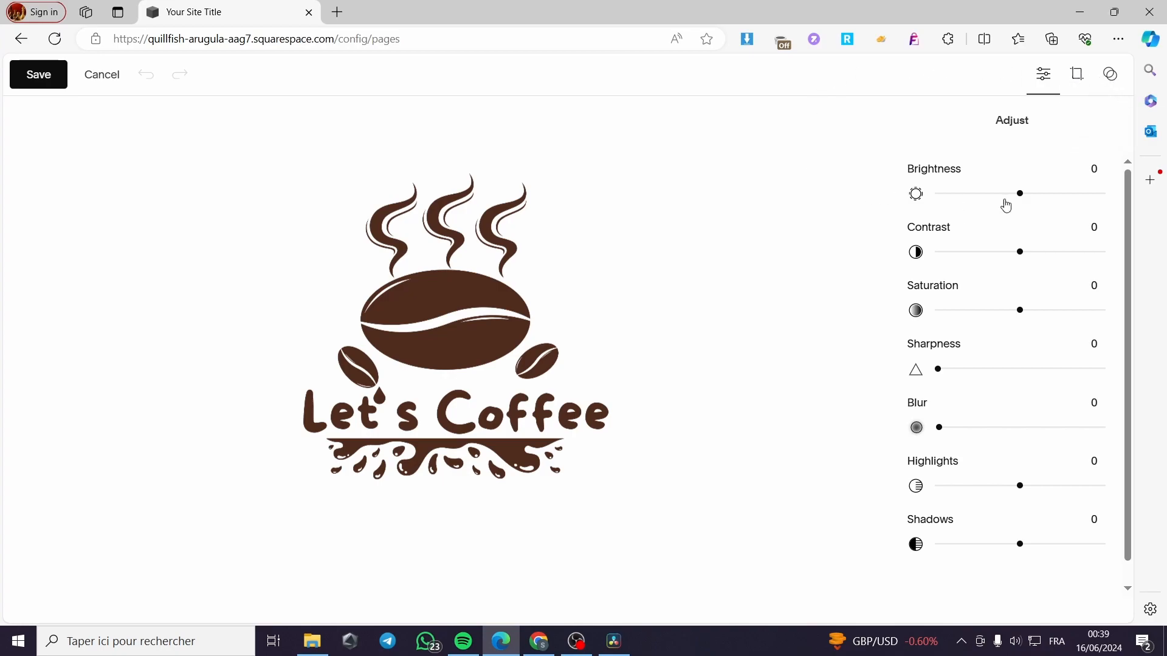
mouse_move(1020, 193)
left_mouse_down()
mouse_move(1070, 194)
mouse_move(1029, 193)
left_mouse_up()
scroll(1011, 545, "down", 2)
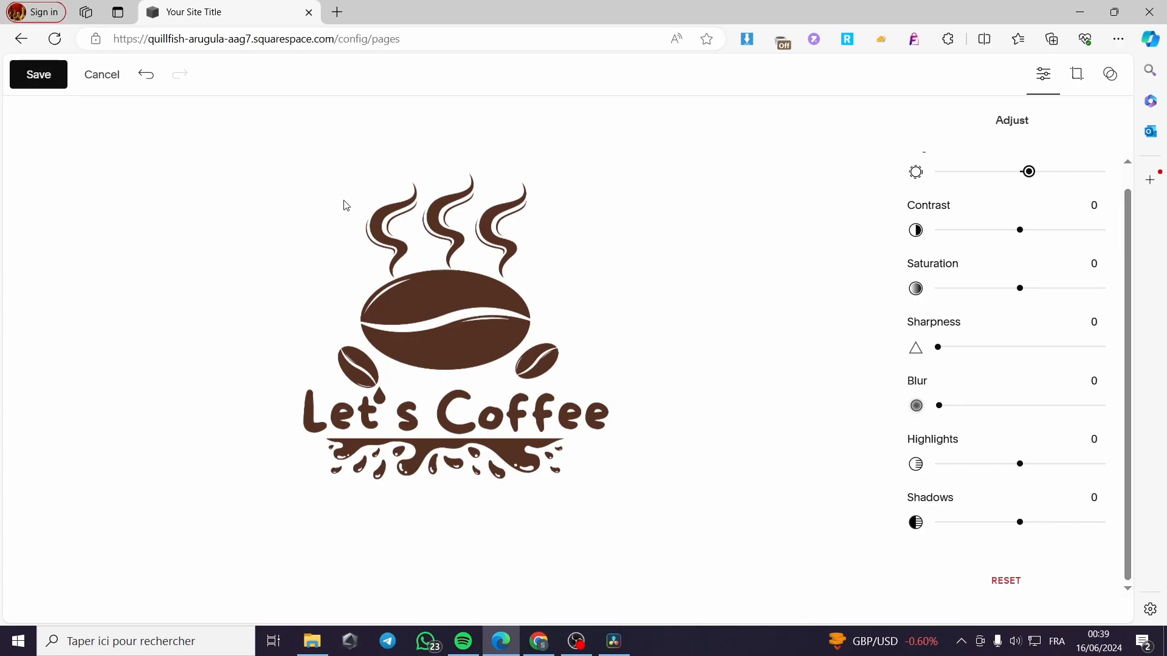
left_click(38, 75)
left_click(615, 372)
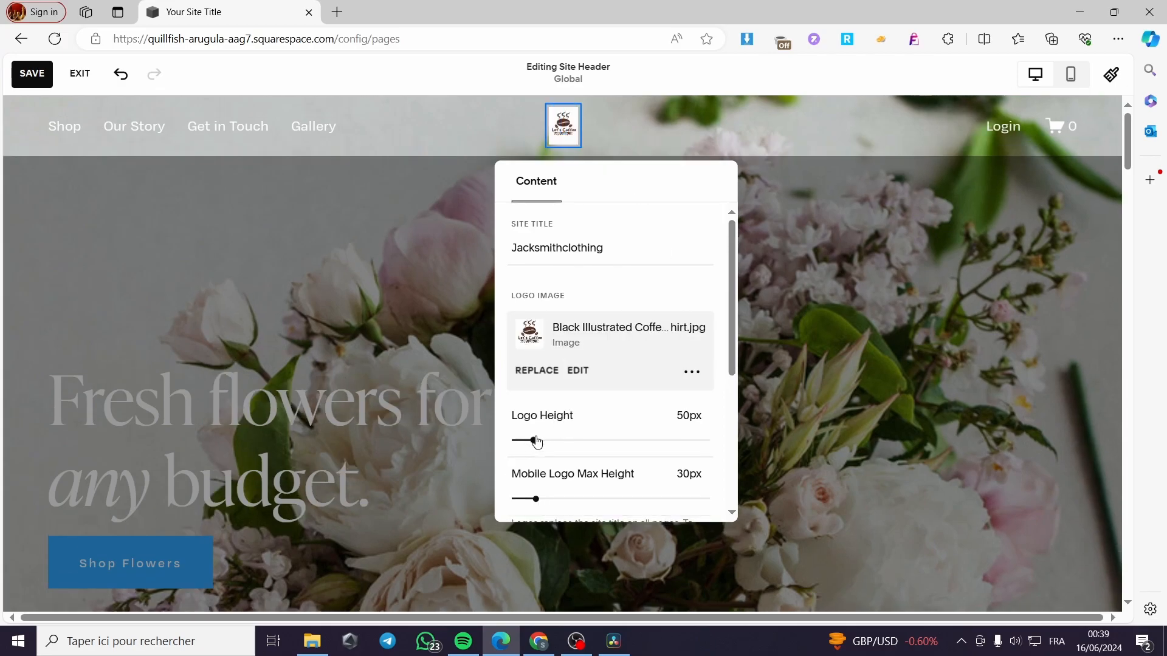
Step: Set the logo height to 79 px and the mobile logo max height to 39 px
mouse_move(537, 445)
left_mouse_down()
mouse_move(719, 450)
mouse_move(530, 441)
mouse_move(551, 441)
left_mouse_up()
scroll(633, 406, "down", 2)
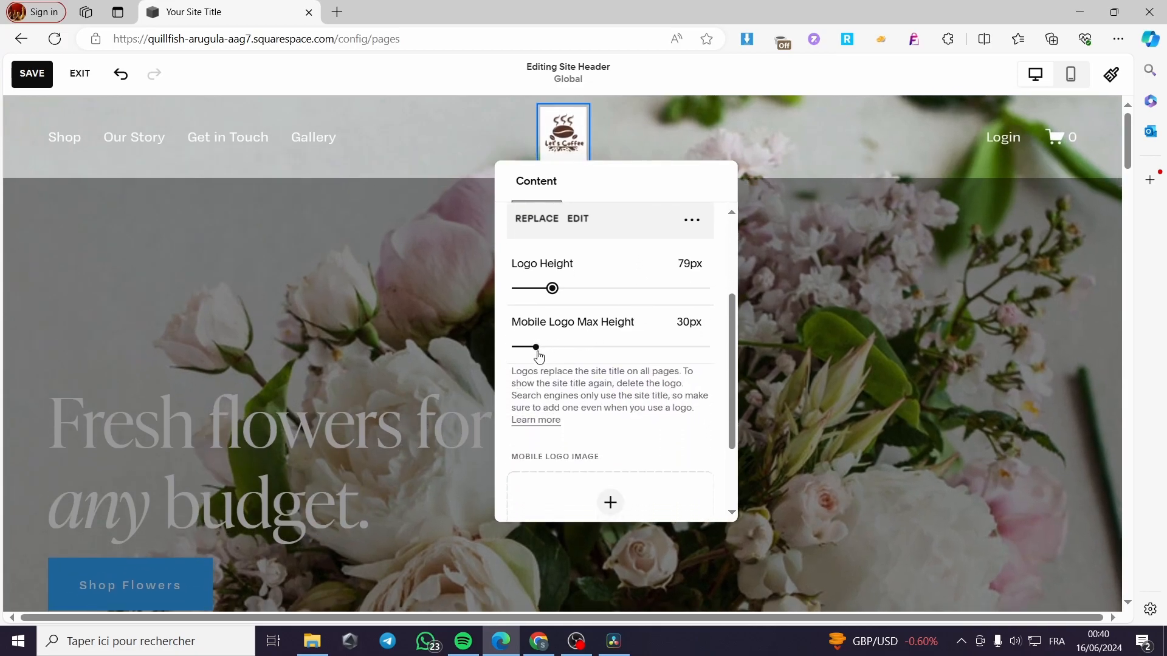
left_click_drag(535, 347, 548, 347)
Step: Switch to the mobile preview and look through the mobile header layout options
left_click(1071, 77)
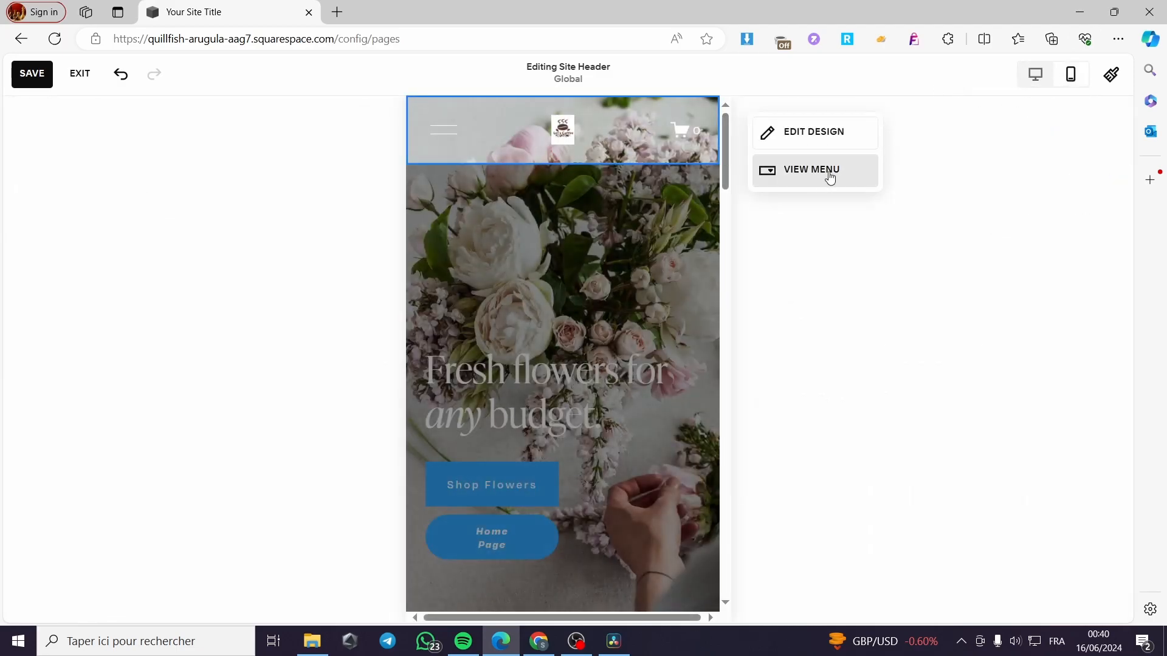
left_click(849, 145)
left_click(870, 242)
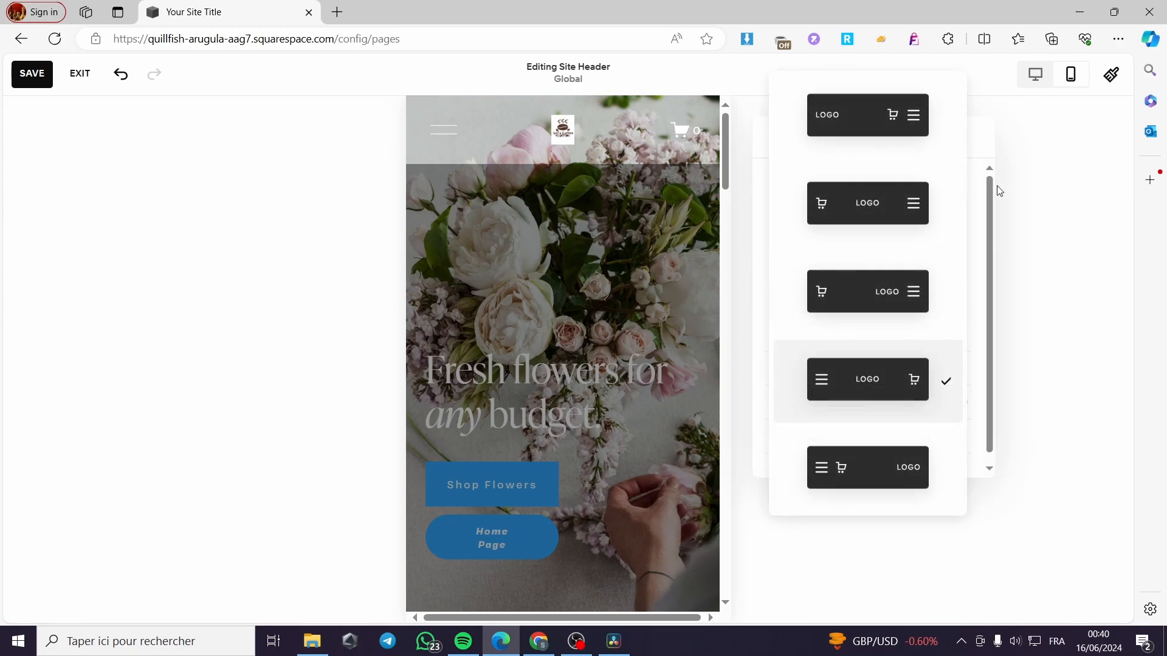
left_click(618, 134)
Step: Set the mobile logo max height to 64 px and return to the desktop preview
left_click(565, 139)
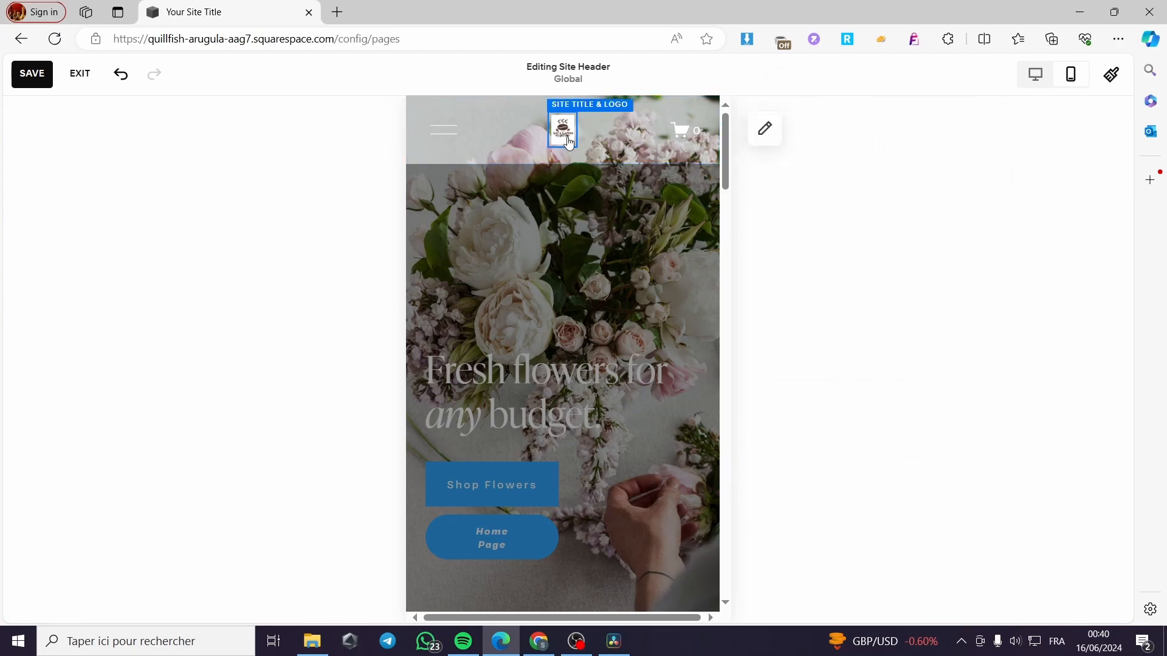
left_click(763, 129)
scroll(638, 425, "down", 2)
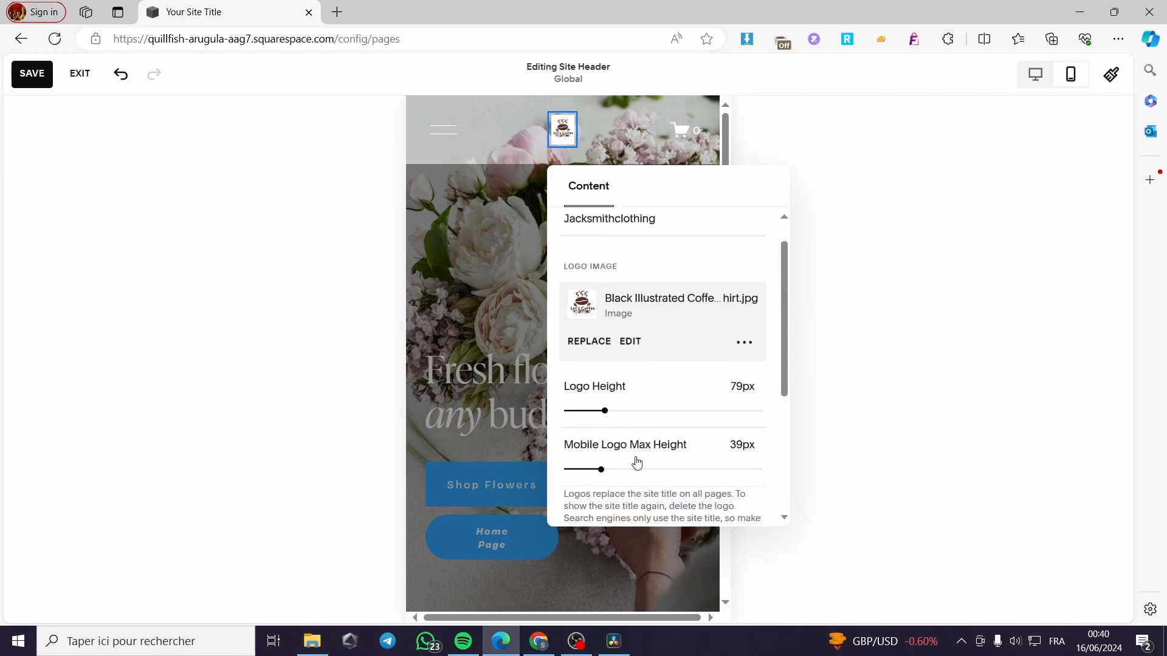
left_click_drag(602, 428, 728, 393)
left_click(1036, 74)
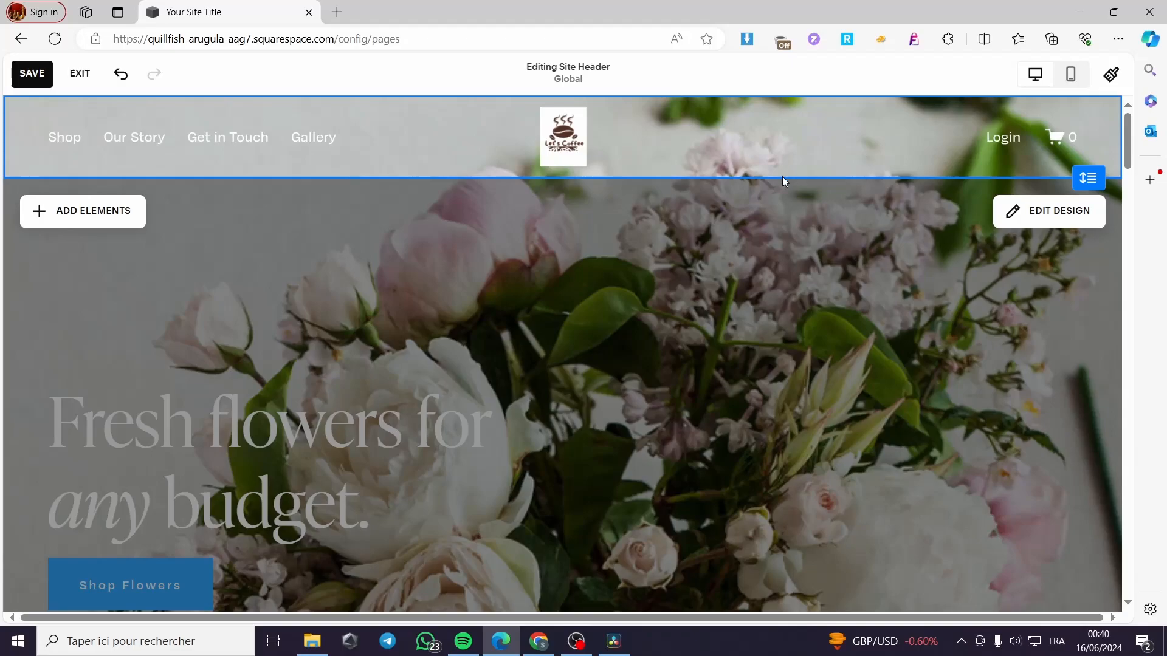
Step: Examine the mobile logo image setting and the editing options of the header's account and cart elements
left_click(591, 167)
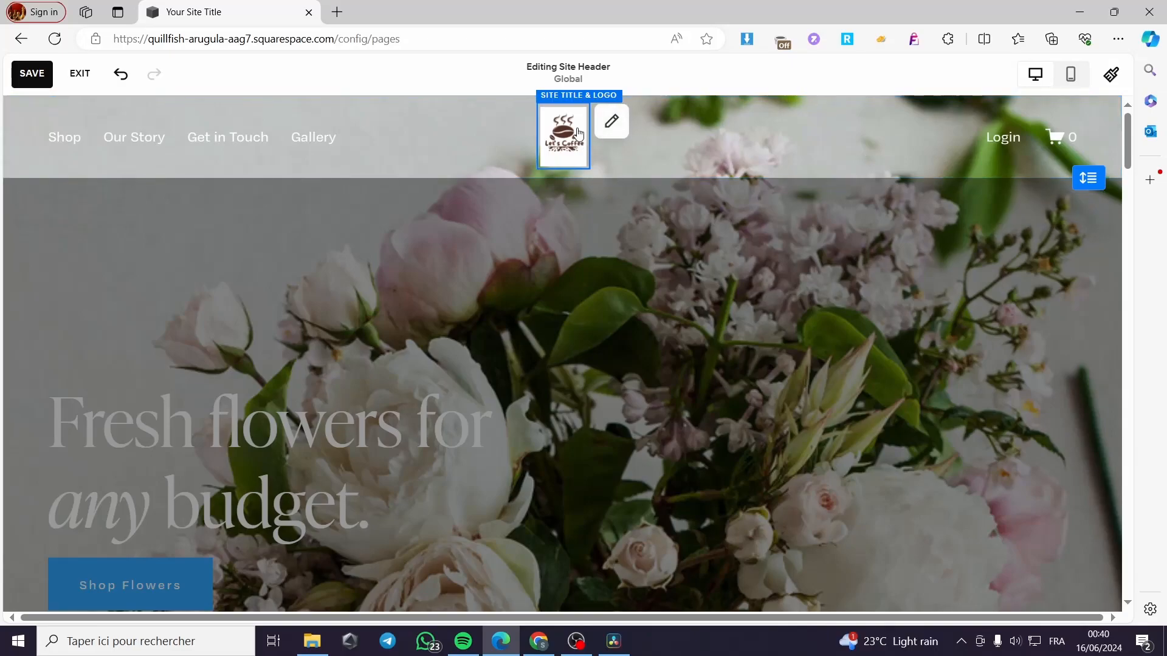
left_click(611, 122)
scroll(622, 347, "down", 5)
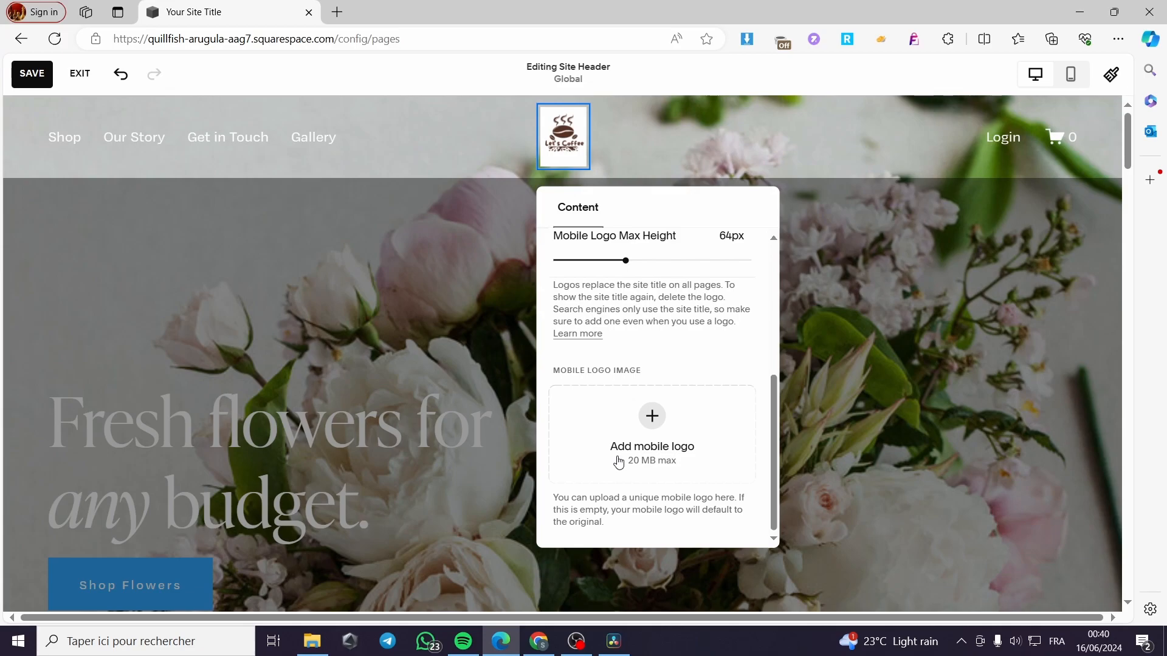
left_click(809, 342)
left_click(1009, 143)
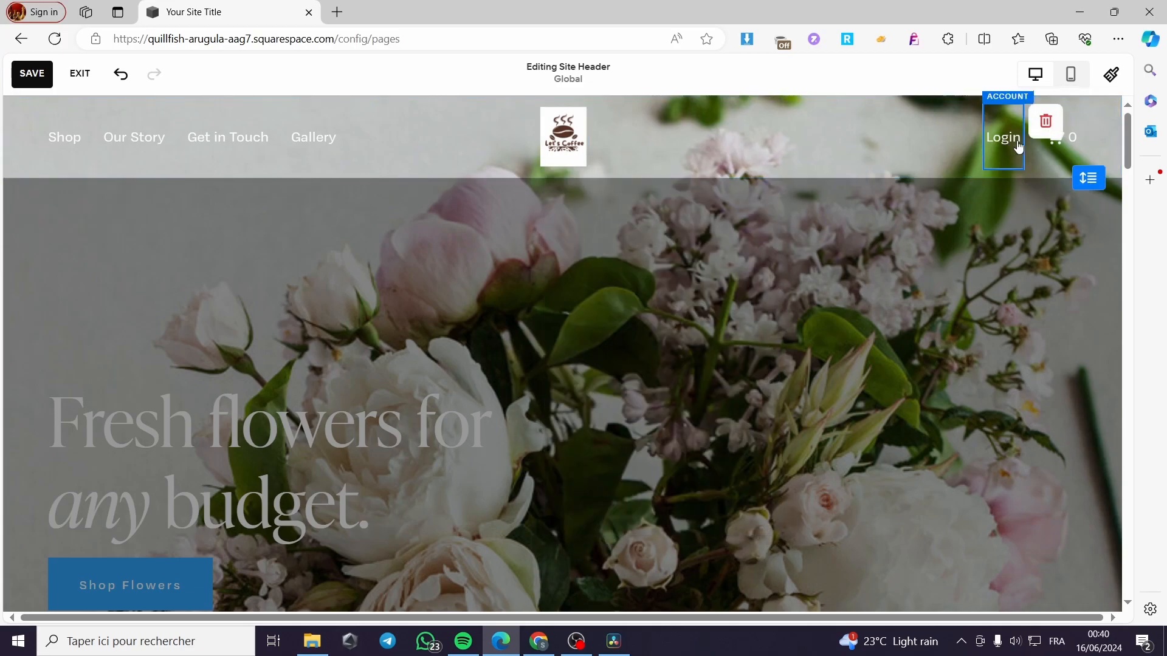
left_click(1061, 138)
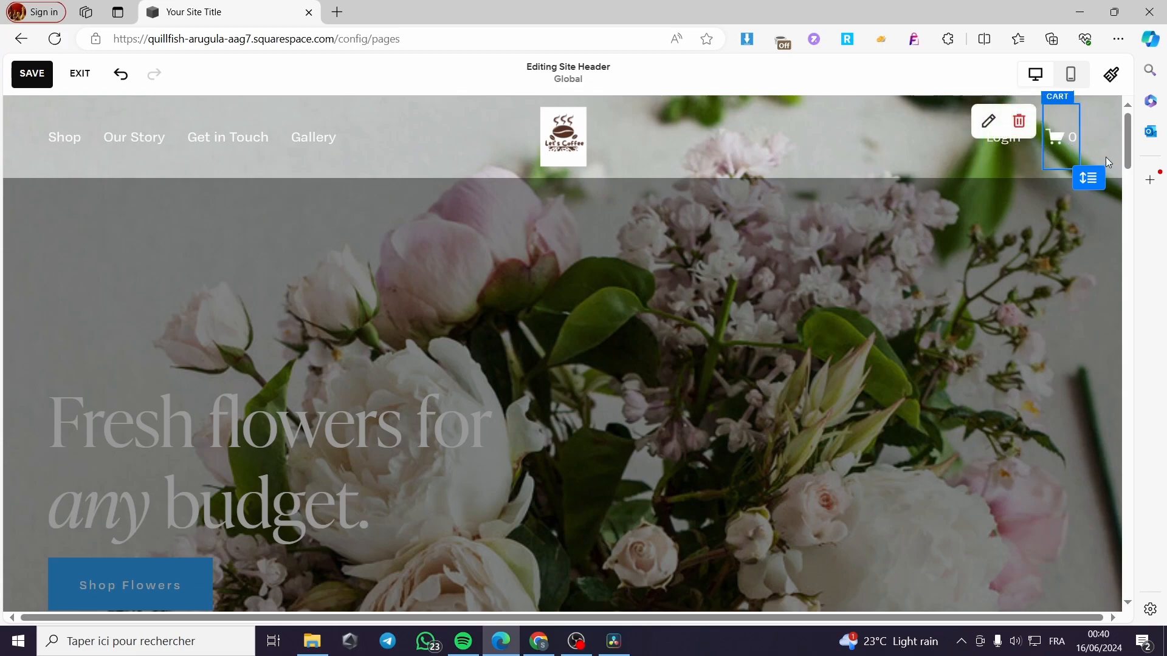
left_click(838, 146)
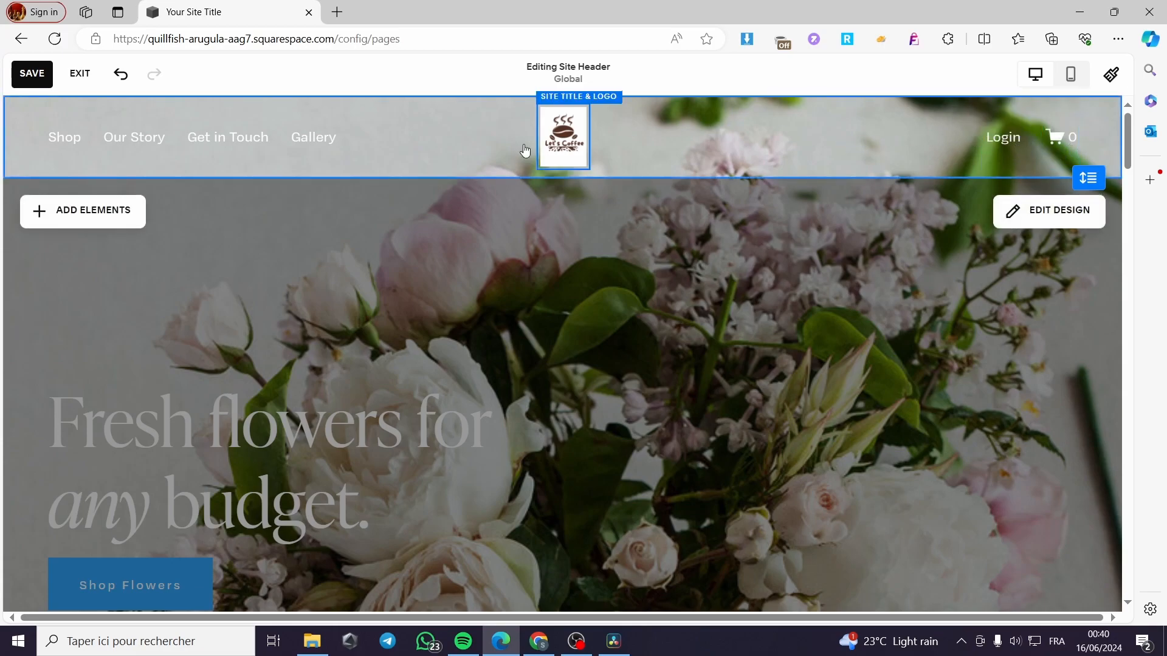
Step: Try out the Button element in the header, remove it again, and add the Social Links element
left_click(74, 217)
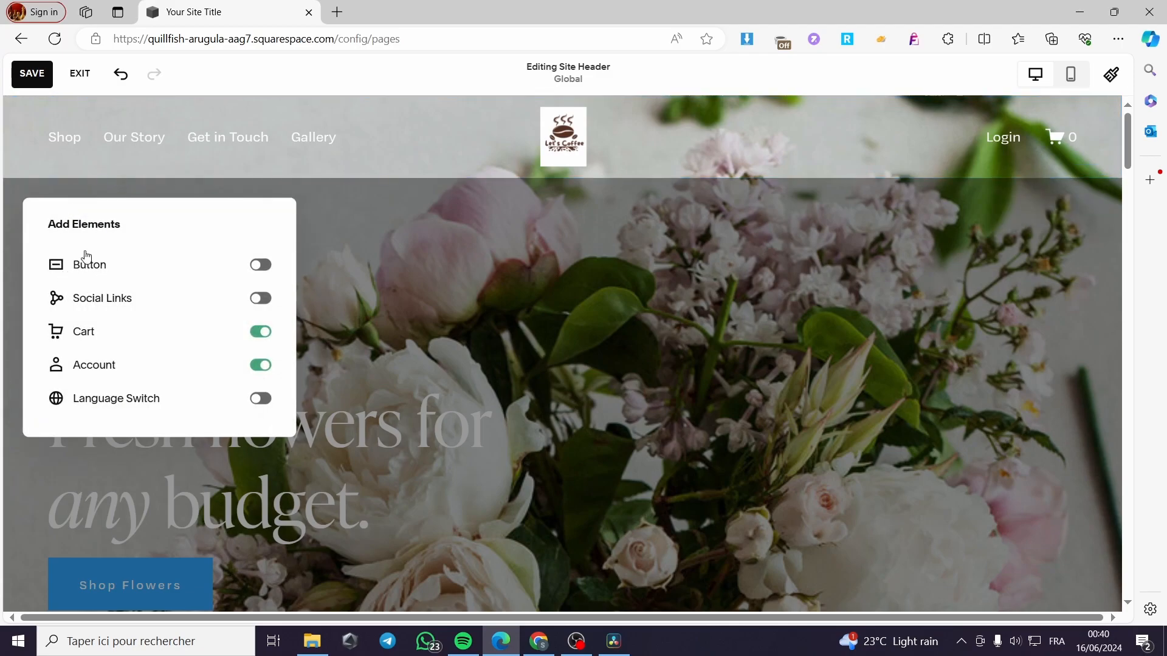
left_click(260, 267)
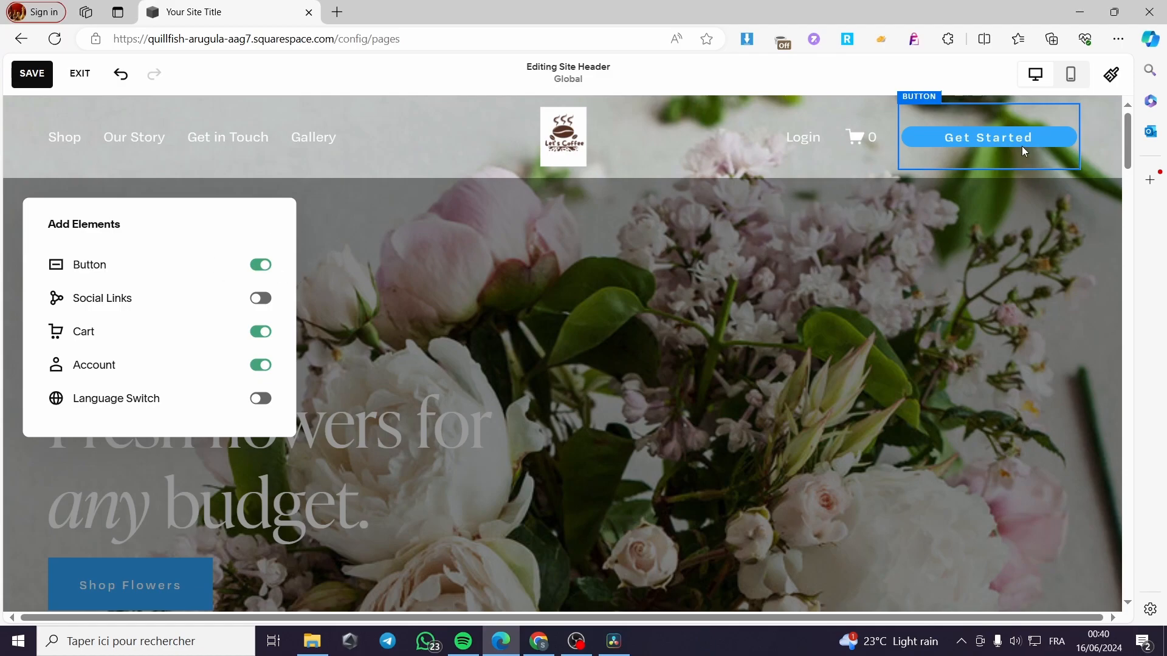
left_click(260, 265)
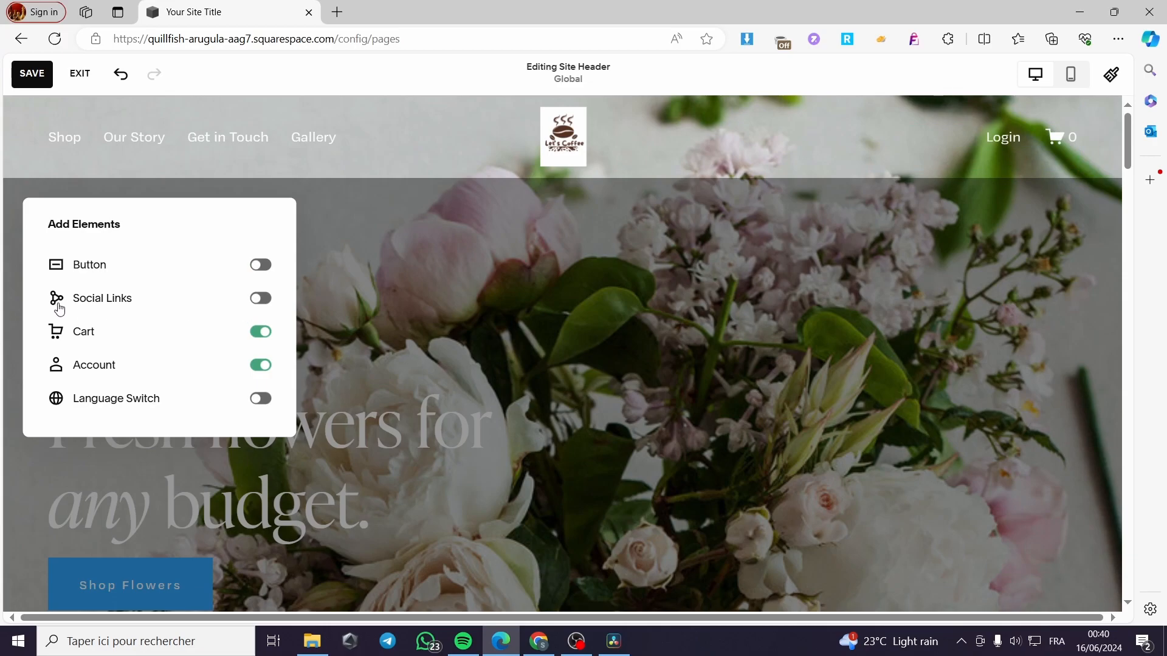
left_click(261, 298)
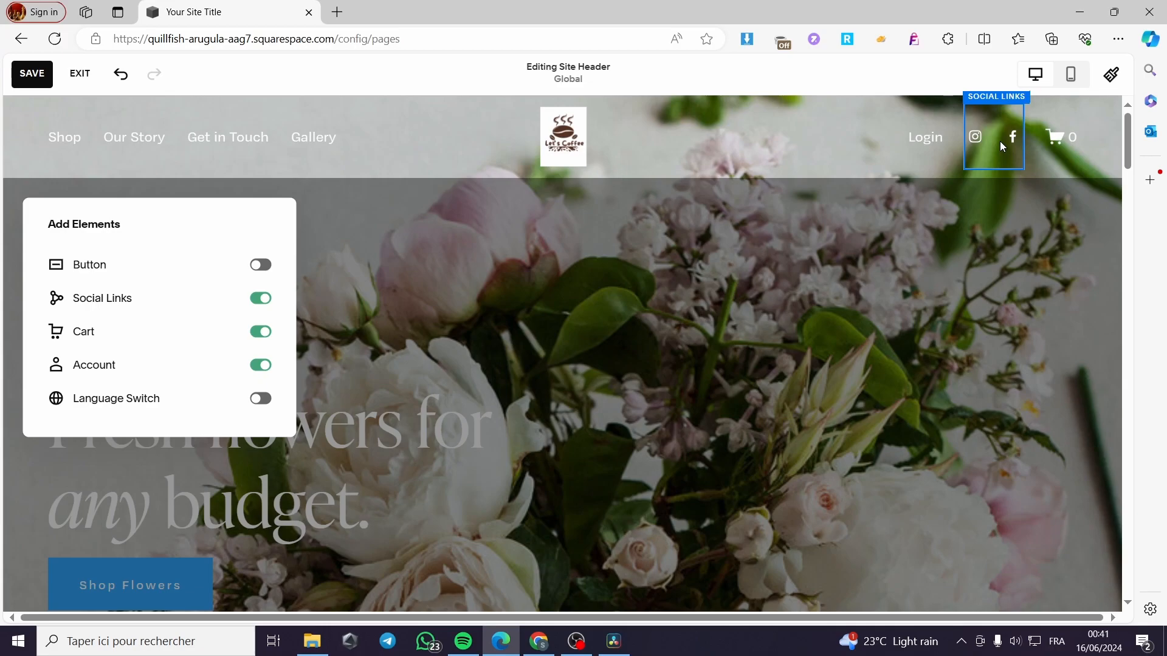
Step: Examine the profile link and icon display settings of the Instagram and Facebook links in the header
left_click(998, 147)
left_click(998, 157)
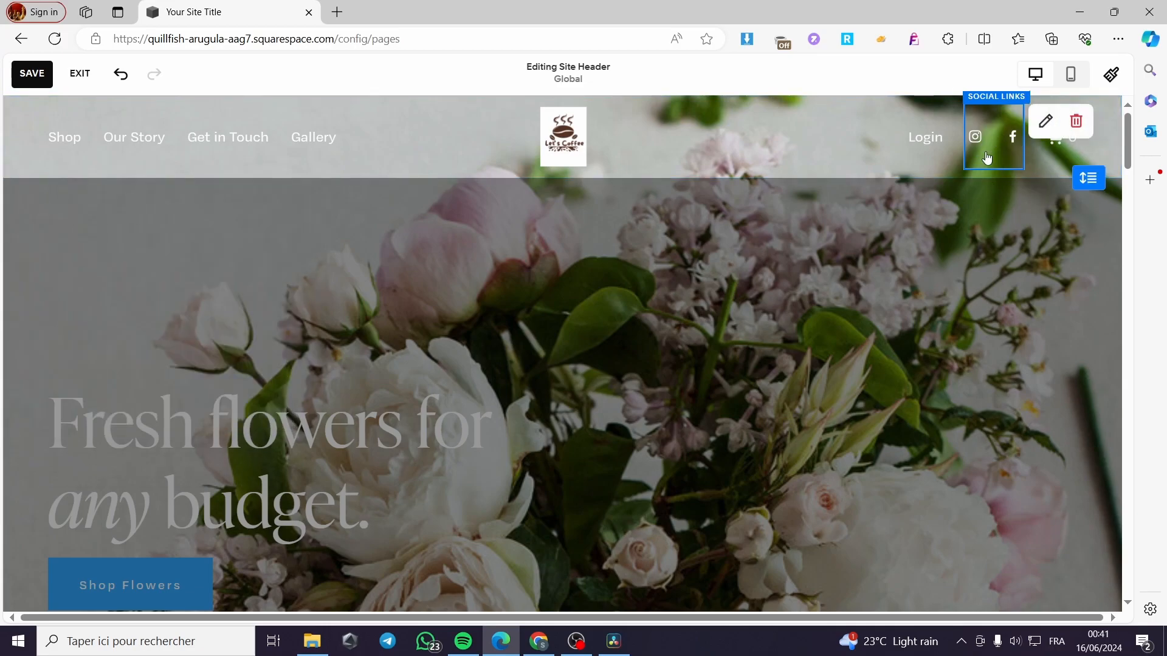
left_click(1044, 127)
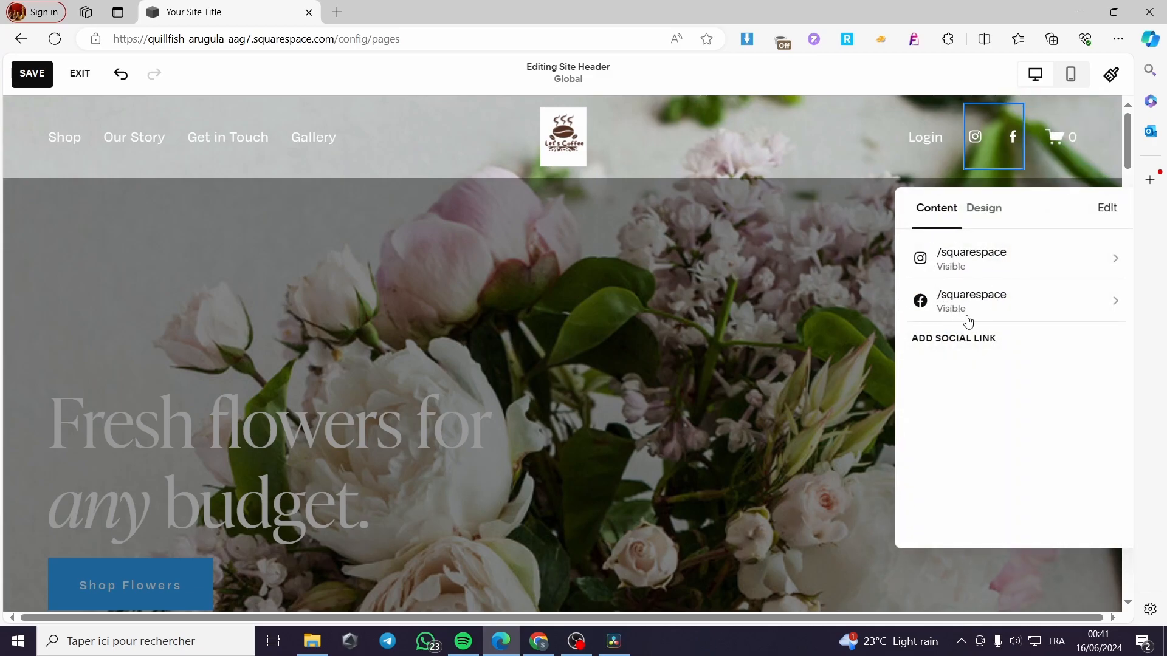
left_click(1057, 258)
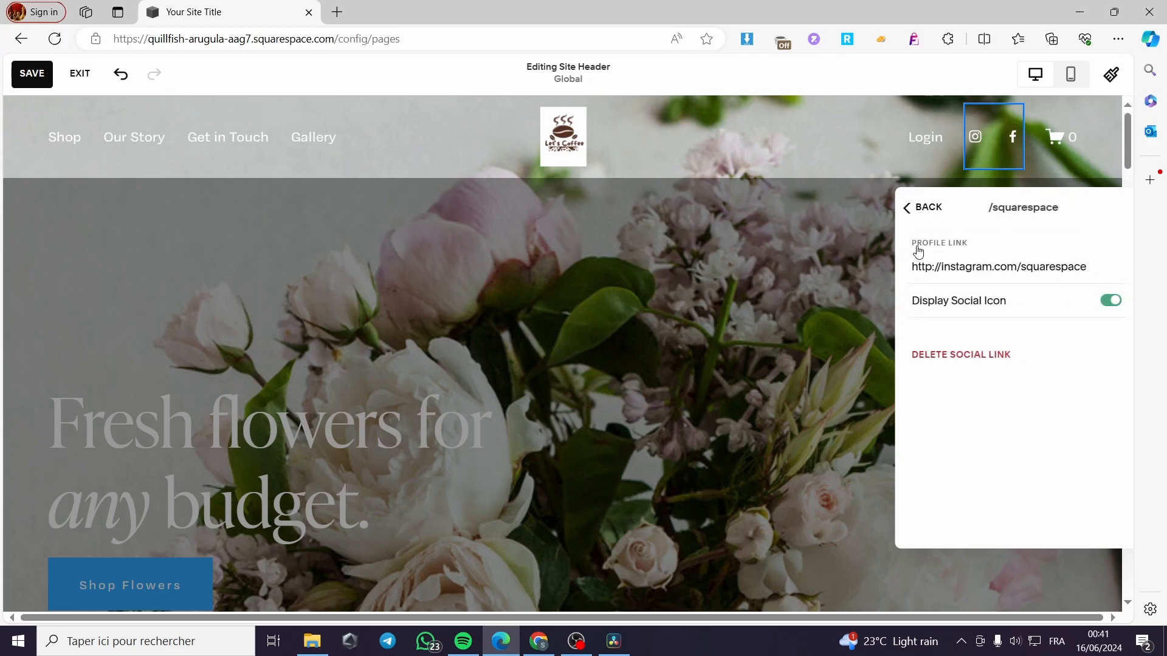
left_click_drag(1095, 267, 909, 267)
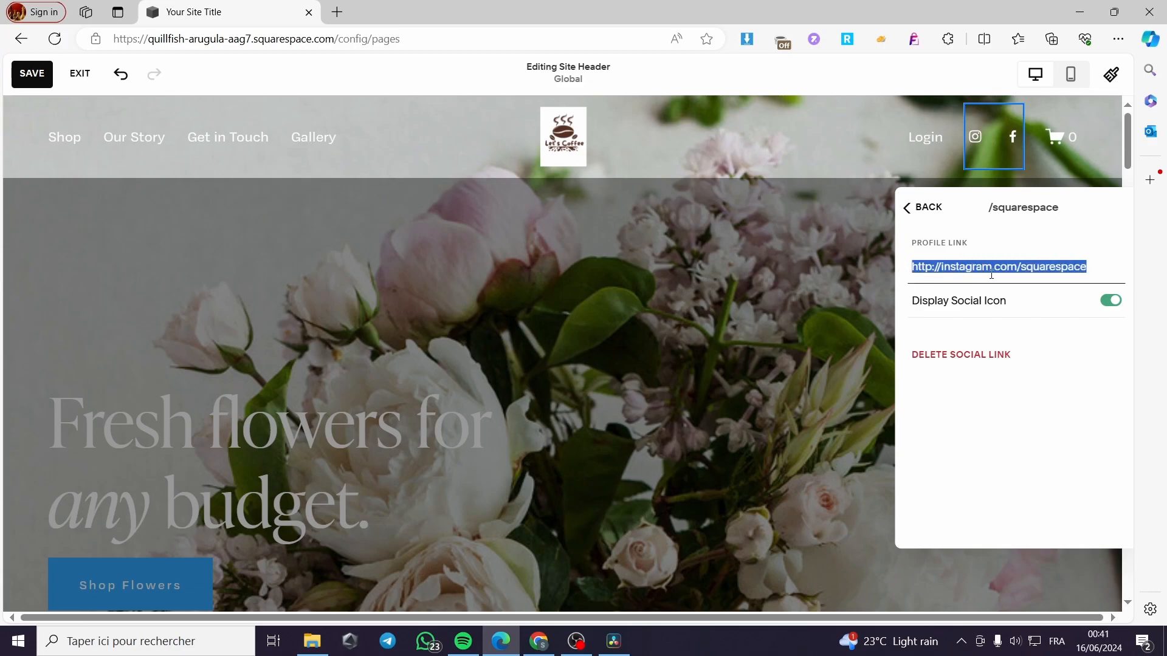
left_click(1103, 269)
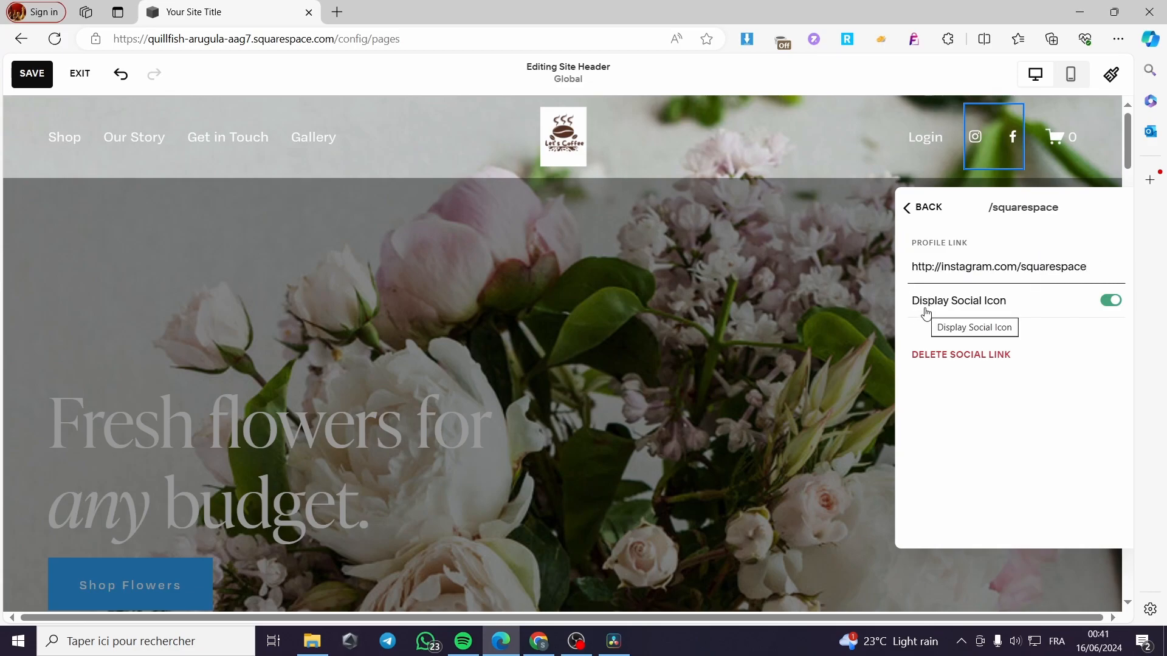
left_click(1111, 304)
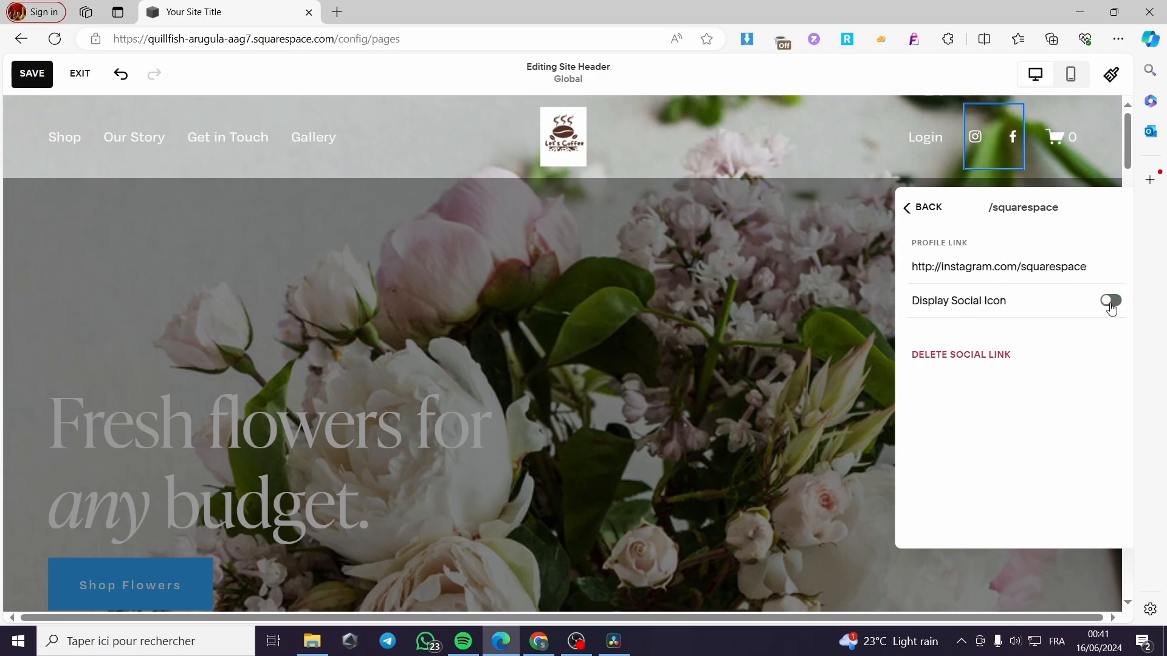
left_click(1112, 304)
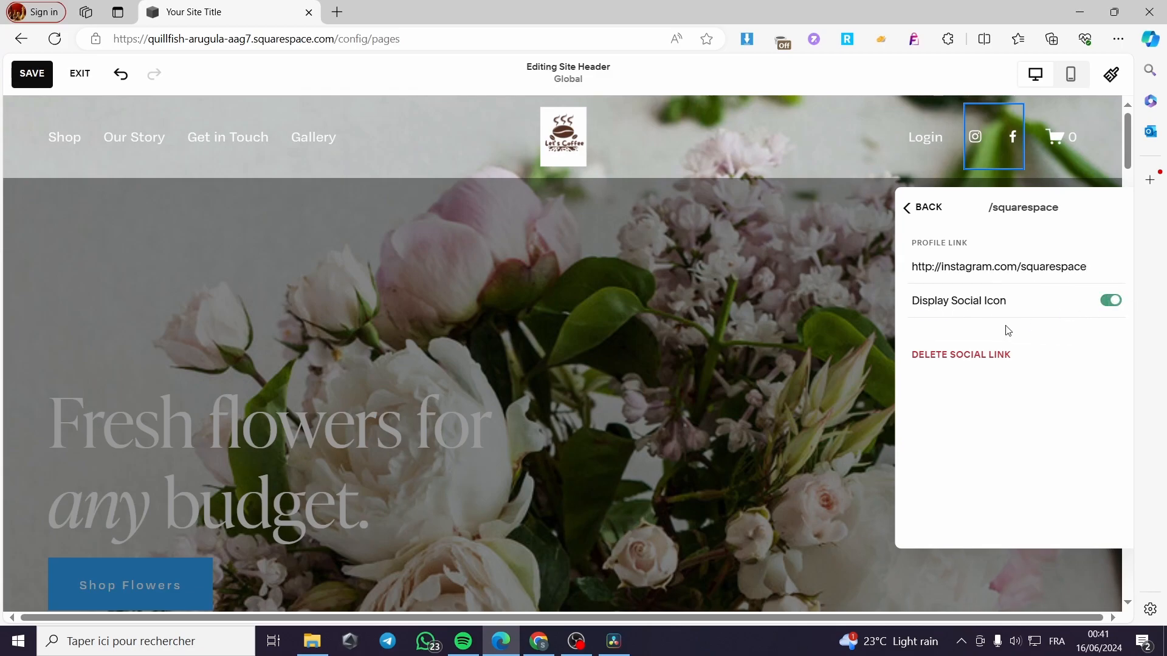
left_click(924, 210)
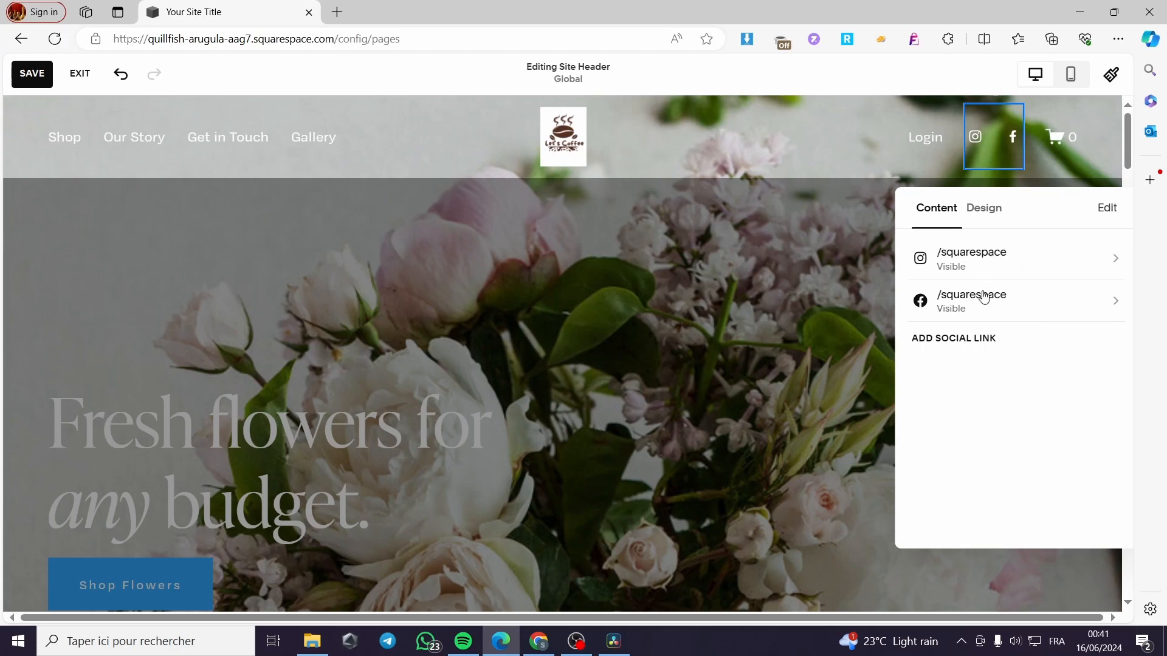
left_click(950, 304)
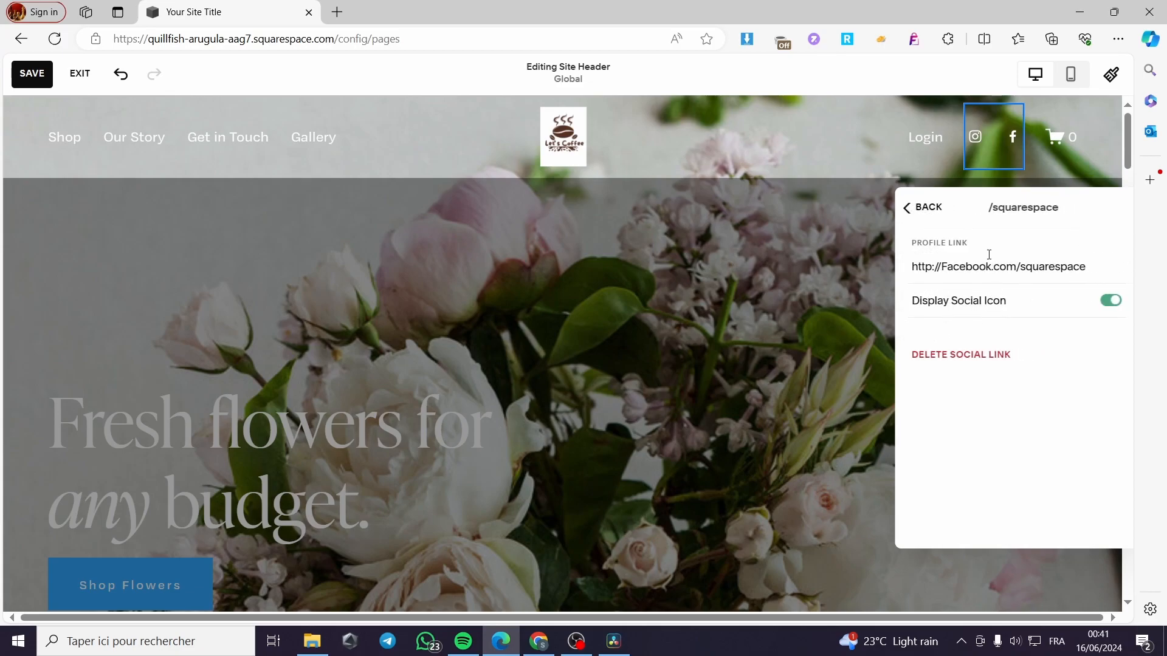
left_click(925, 211)
Step: Try to add a new social link by entering "Linkedin", and clear the entry
left_click(918, 339)
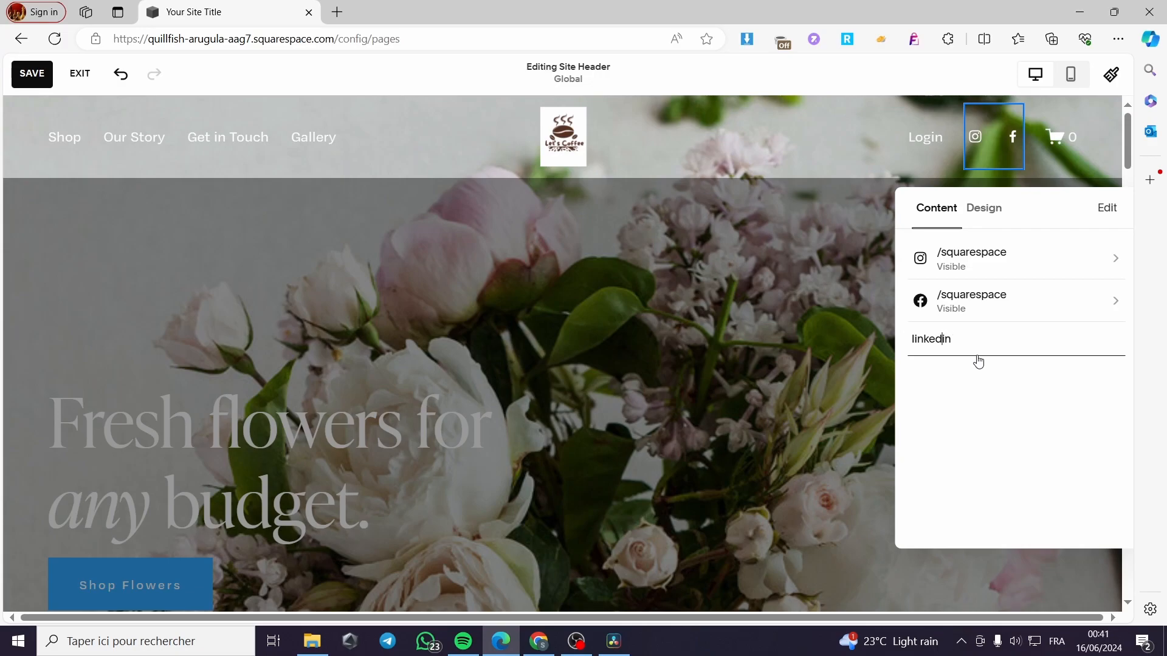
key("BackSpace")
type("L")
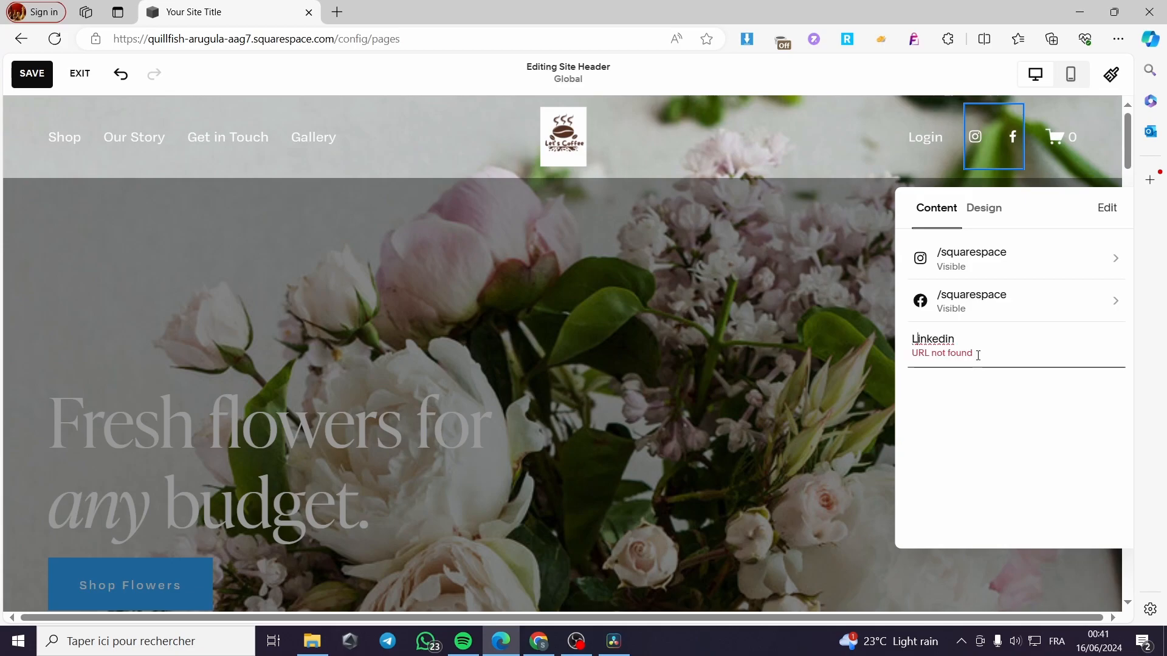
key("ctrl+a")
key("BackSpace")
left_click(1004, 394)
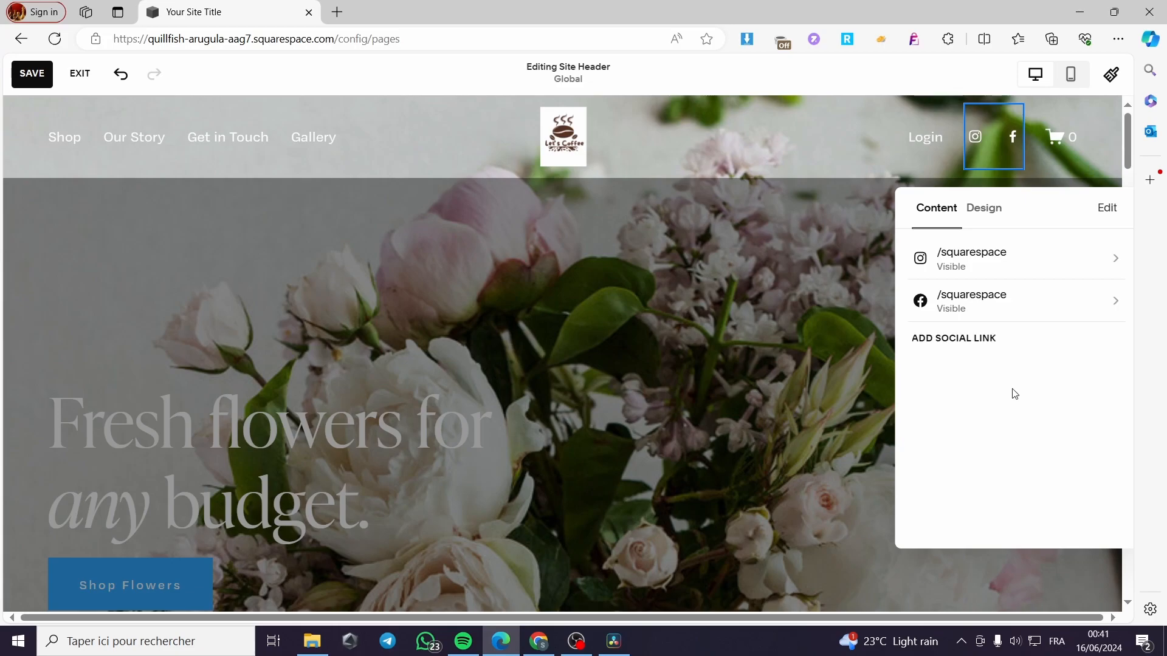
Step: Set the social icon size in the header to 27 px
left_click(995, 214)
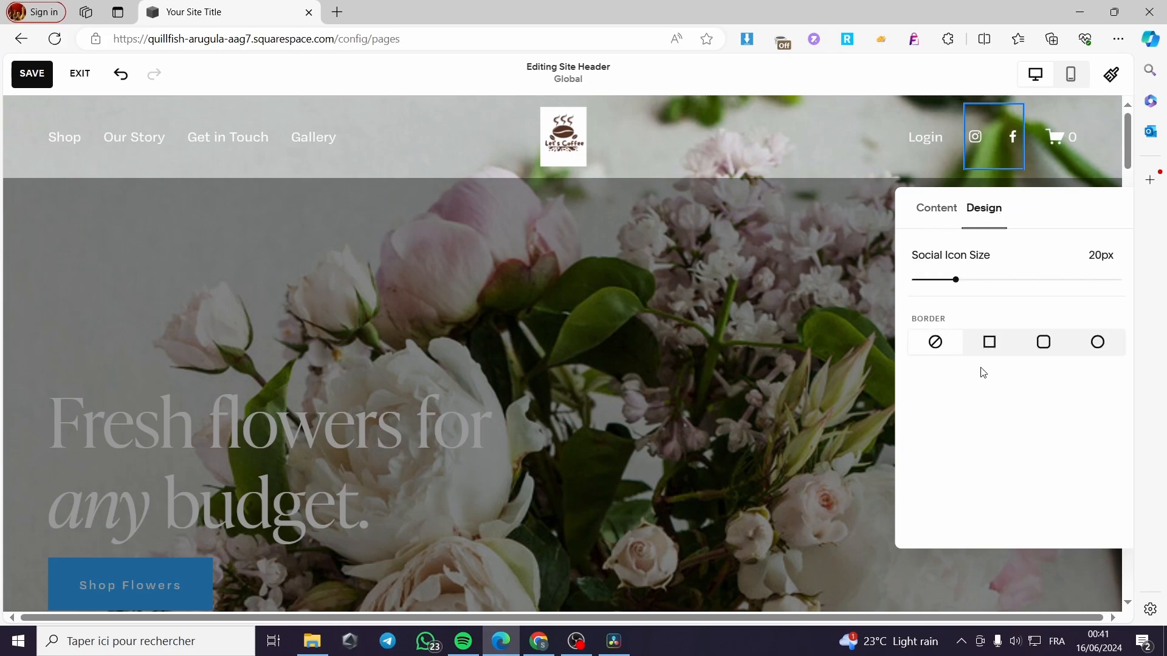
left_click_drag(957, 280, 1085, 280)
mouse_move(1009, 266)
left_mouse_down()
mouse_move(1120, 268)
mouse_move(1011, 279)
left_mouse_up()
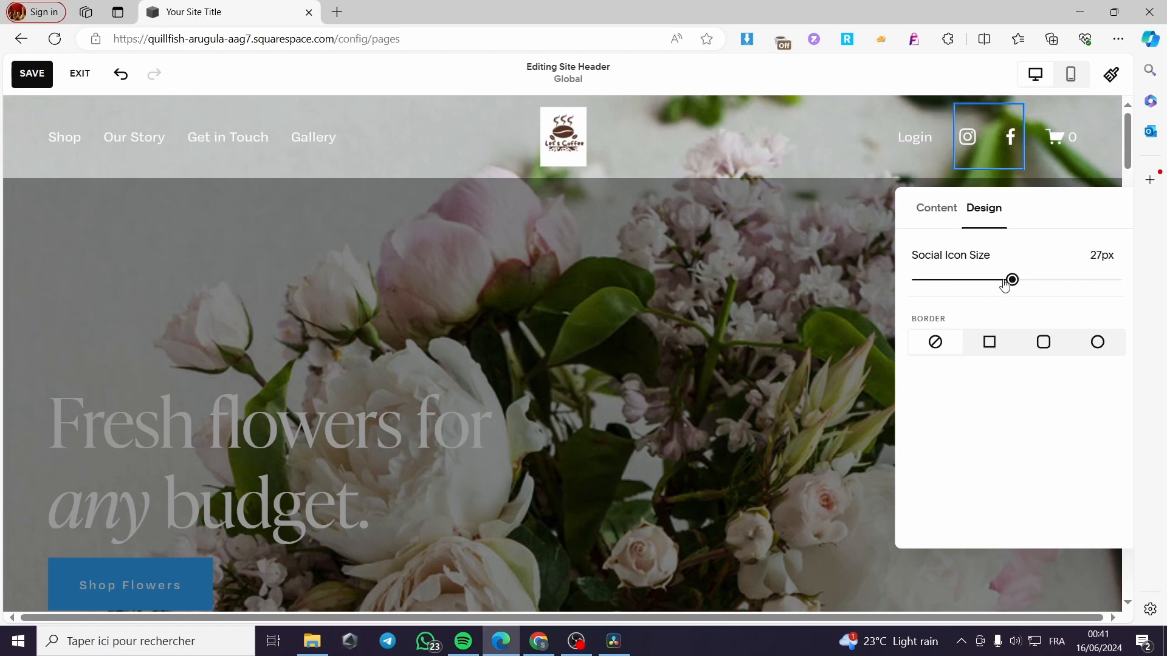
Step: Compare outline and solid square, rounded and circular borders on the social icons, and apply the rounded outline border
left_click(991, 345)
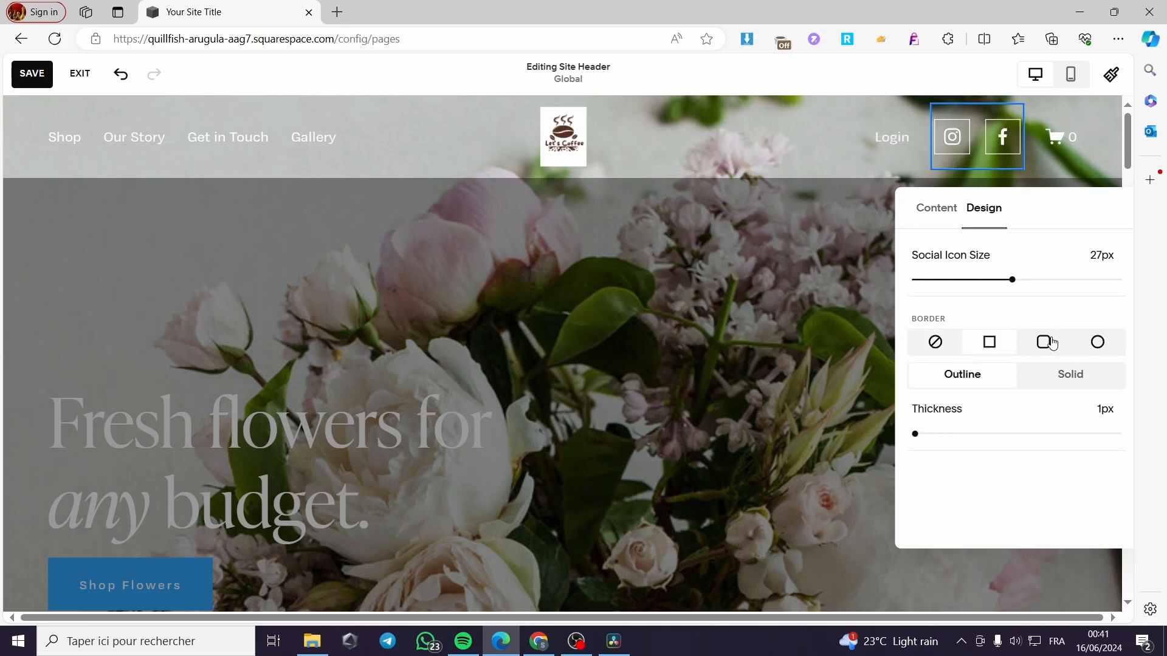
left_click(1065, 380)
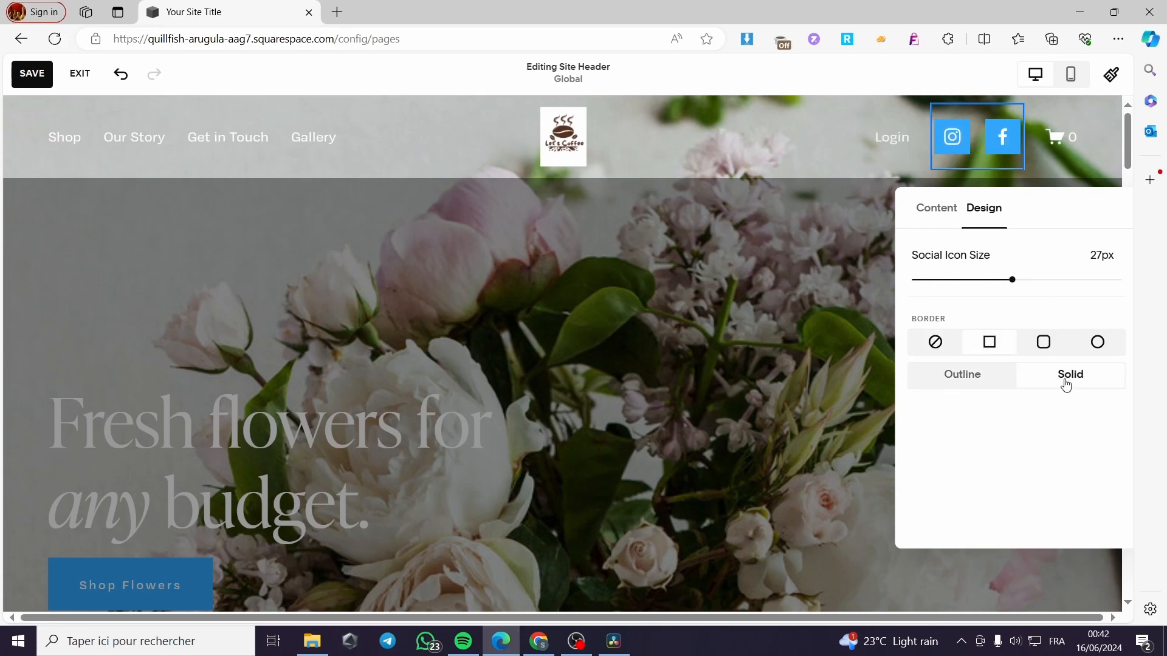
left_click(968, 377)
left_click(1043, 340)
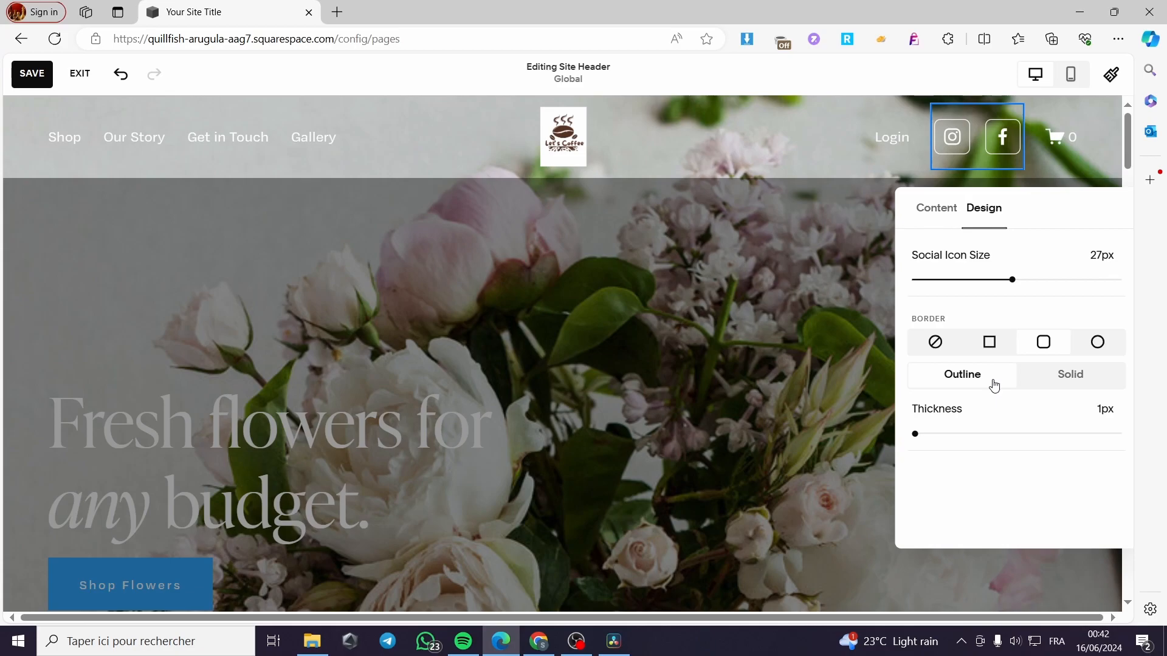
left_click(1077, 378)
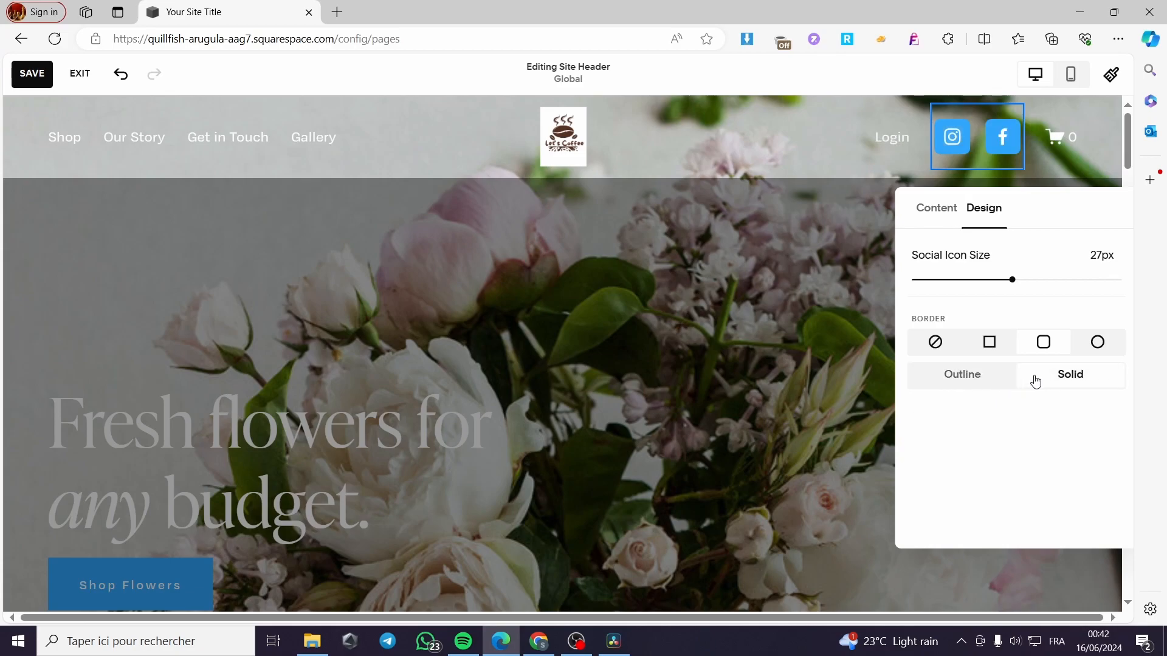
left_click(984, 378)
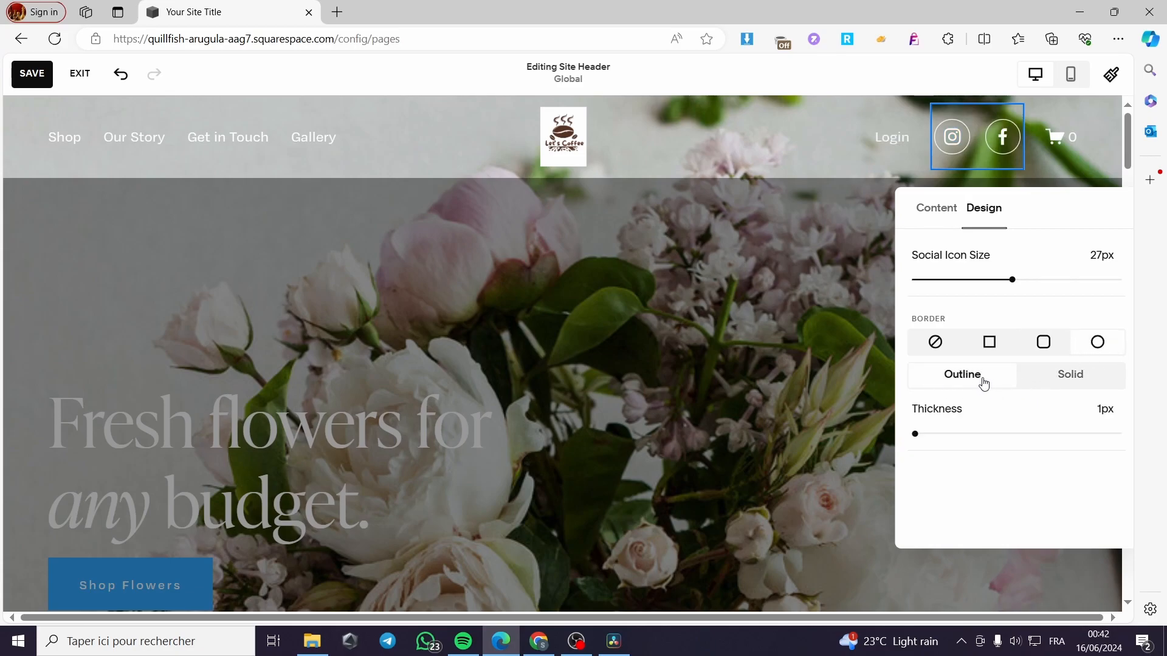
left_click(1063, 379)
left_click(975, 381)
left_click(1056, 350)
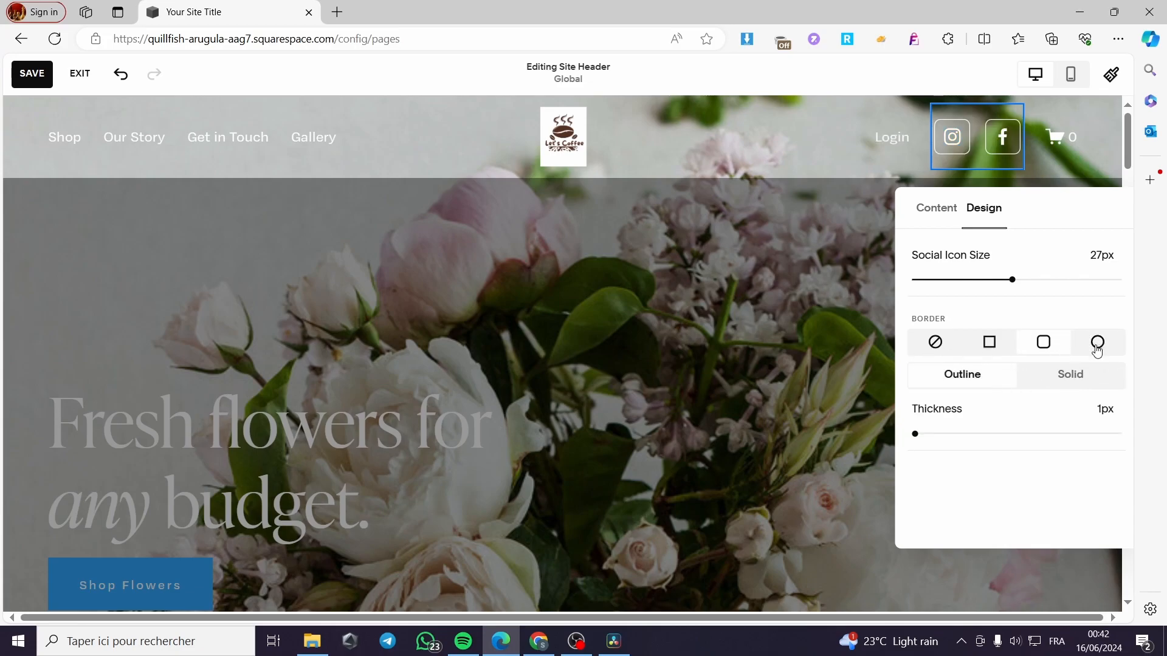
Step: Apply the solid style to the rounded borders of the header's social icons
left_click(1087, 385)
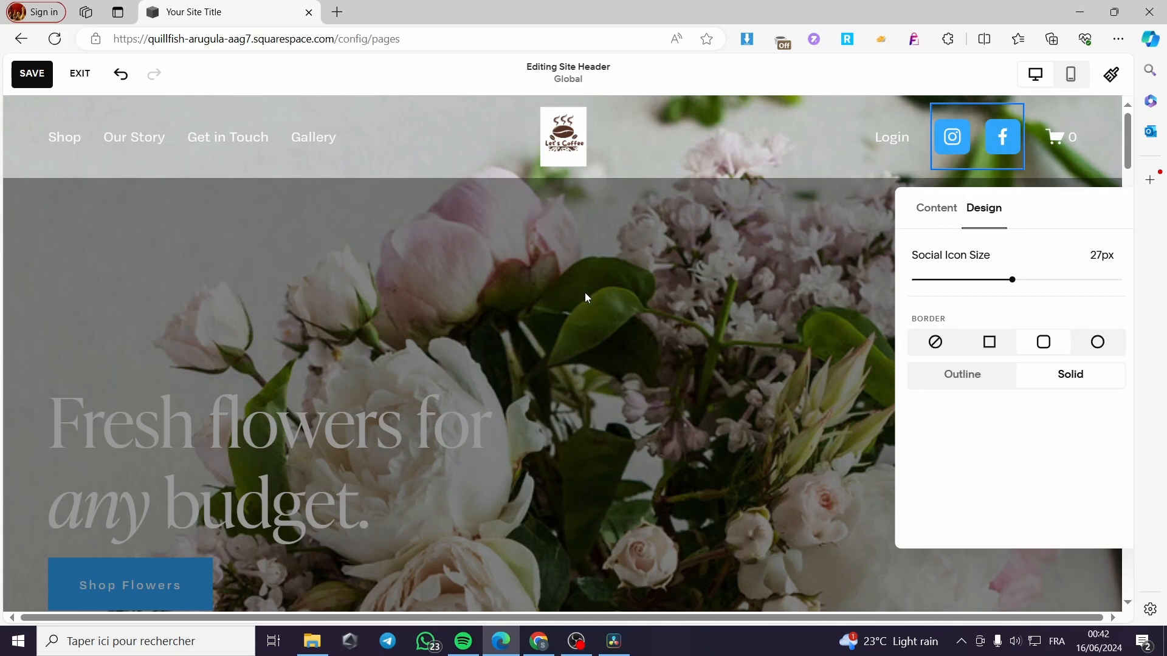
left_click(772, 143)
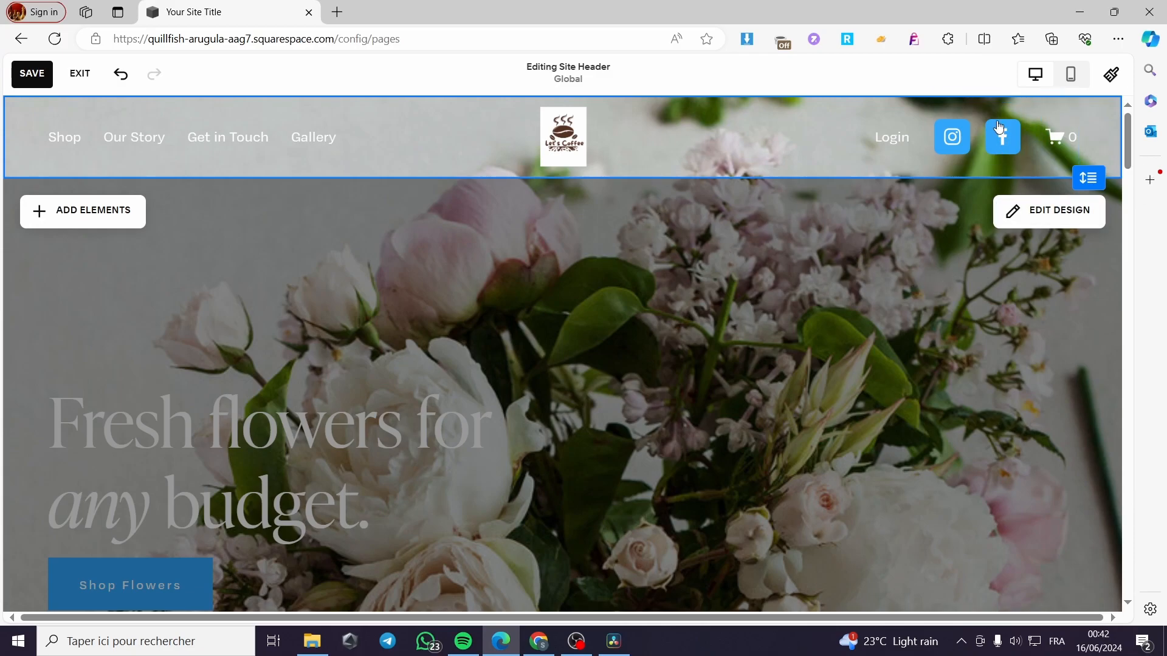
Step: Hide the Cart and Account elements in the header one at a time, turning each back on
left_click(107, 213)
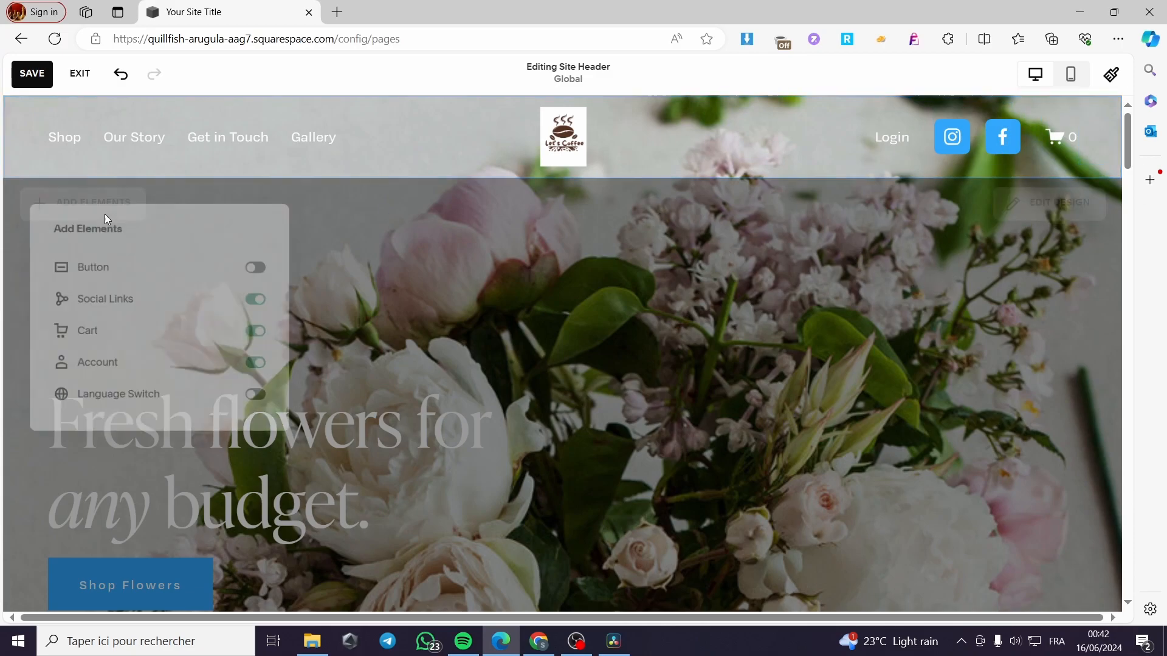
left_click(258, 336)
left_click(258, 336)
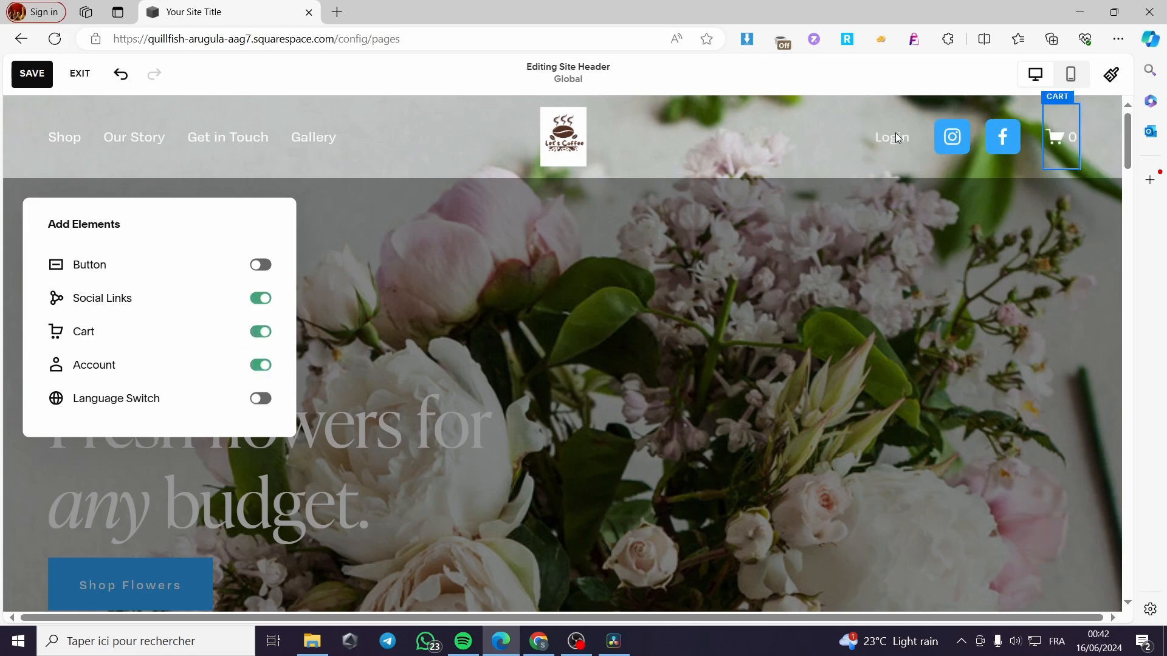
left_click(259, 368)
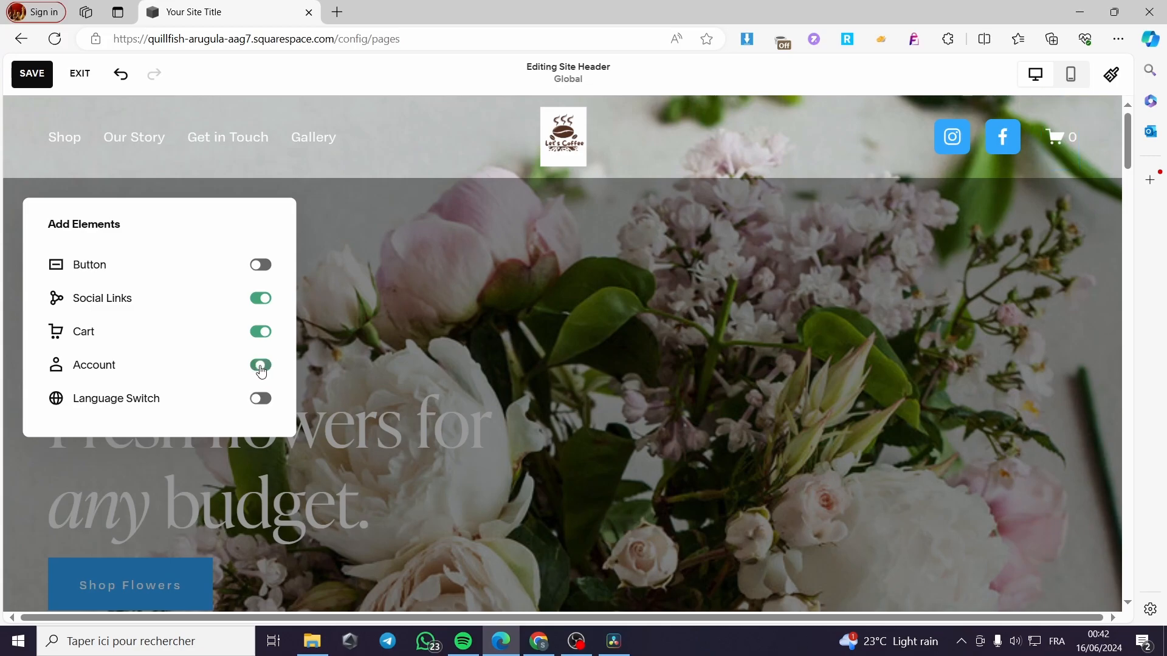
left_click(259, 368)
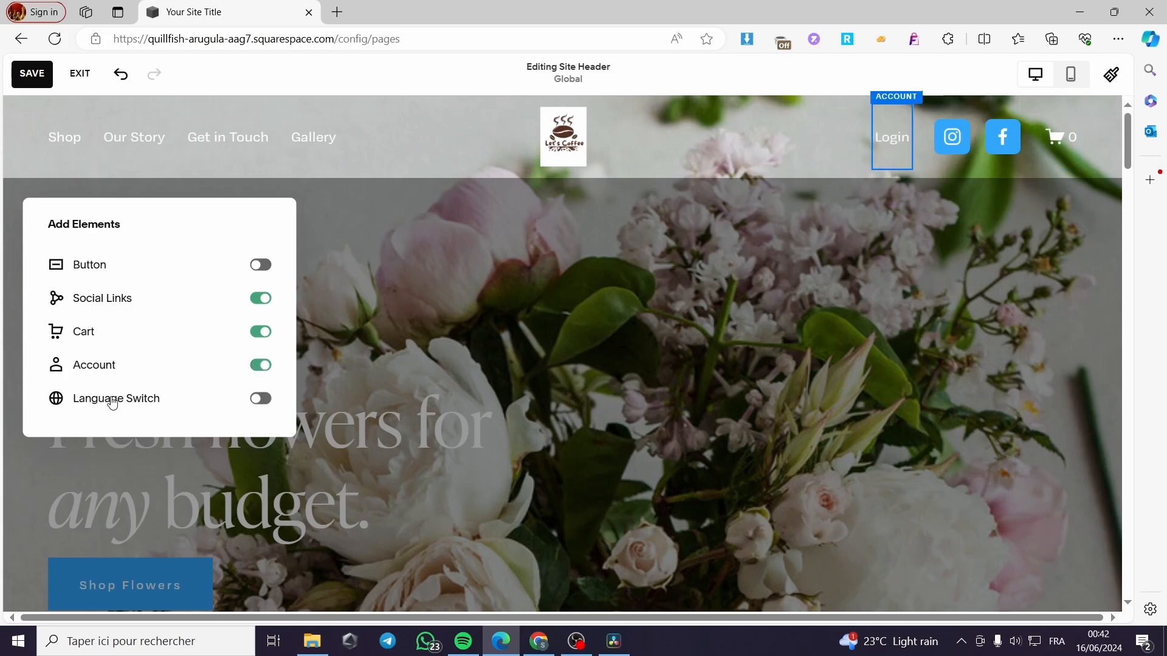
Step: Try to enable the Language Switch element in the header, and dismiss the multilingual site dialog
left_click(258, 400)
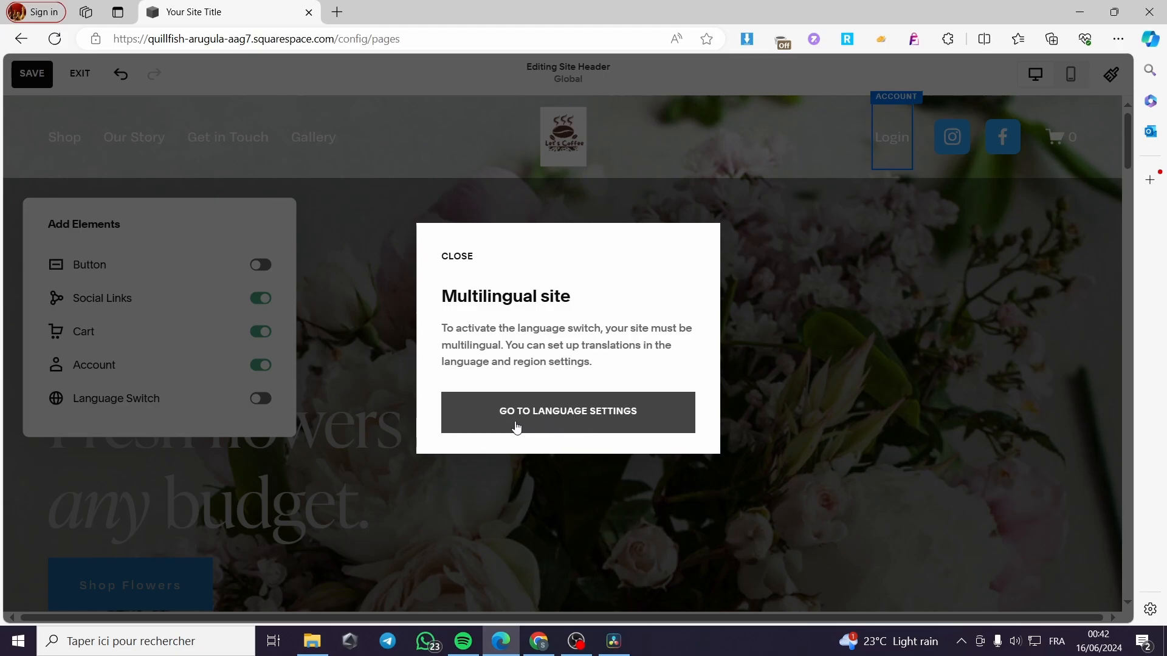
left_click(833, 288)
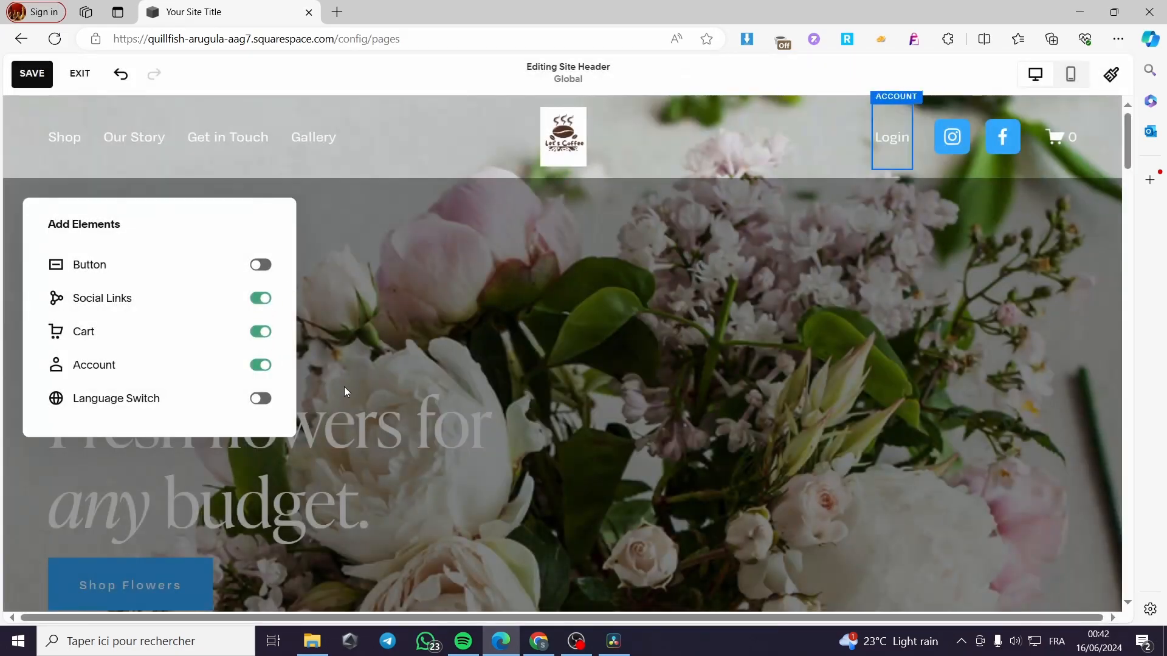
left_click(485, 284)
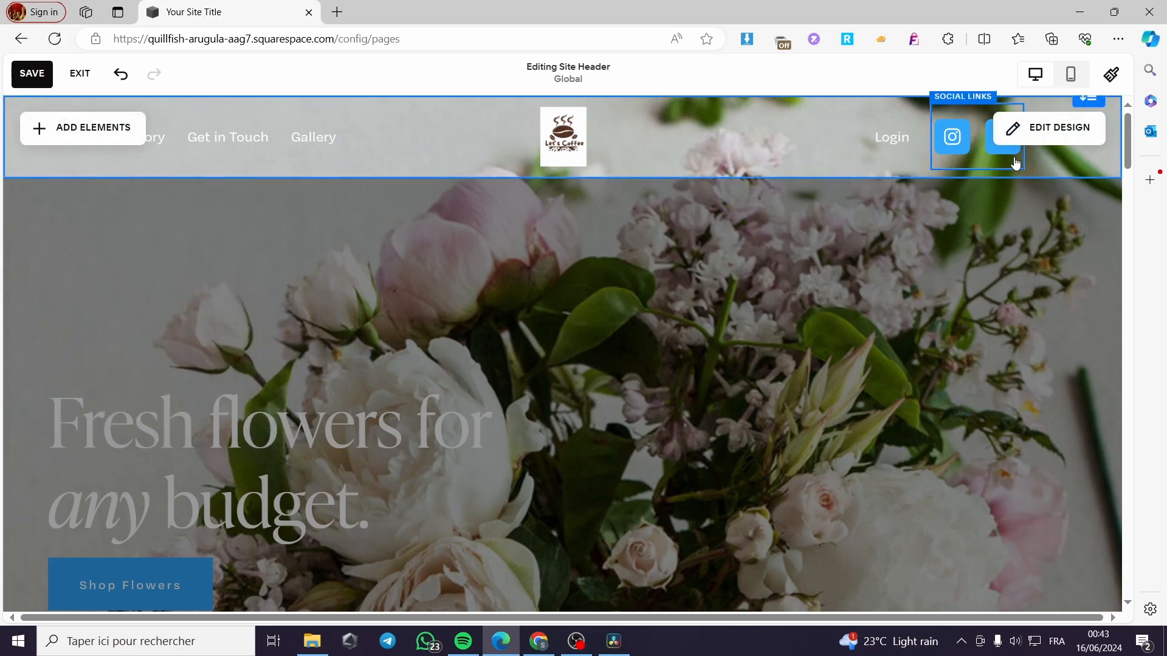
Step: Try two header layouts with the logo on the left, and return to the centered-logo layout with navigation on the left
left_click(1055, 209)
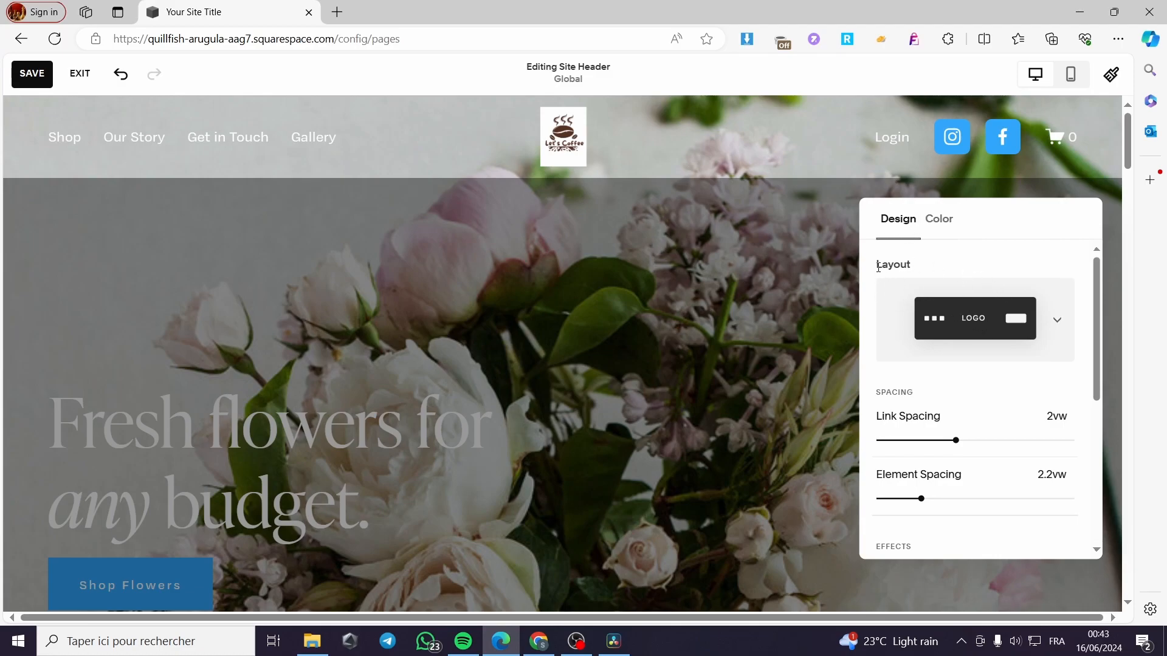
left_click(960, 313)
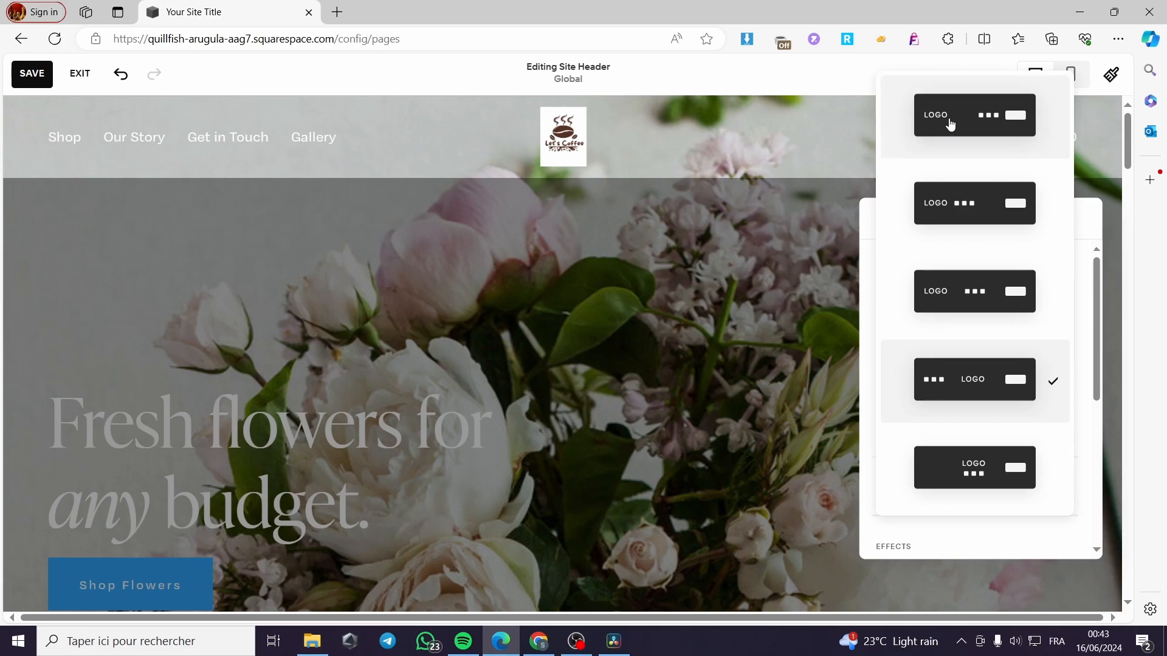
left_click(1019, 119)
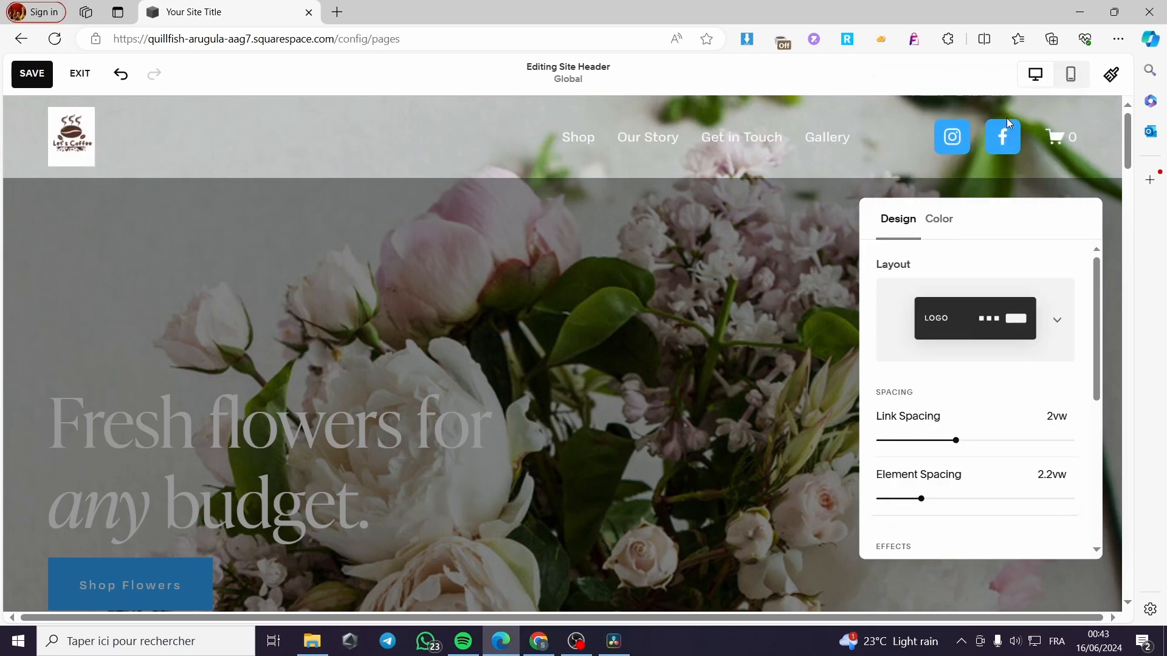
left_click(1055, 296)
left_click(974, 410)
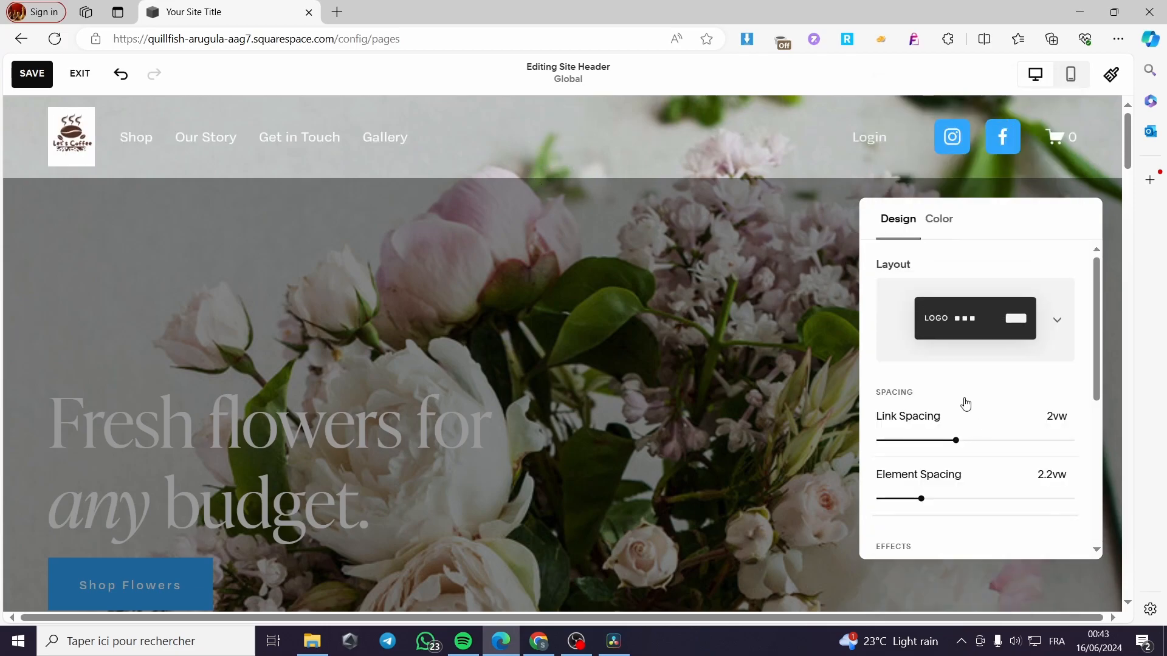
left_click(990, 327)
scroll(988, 425, "down", 1)
left_click(982, 476)
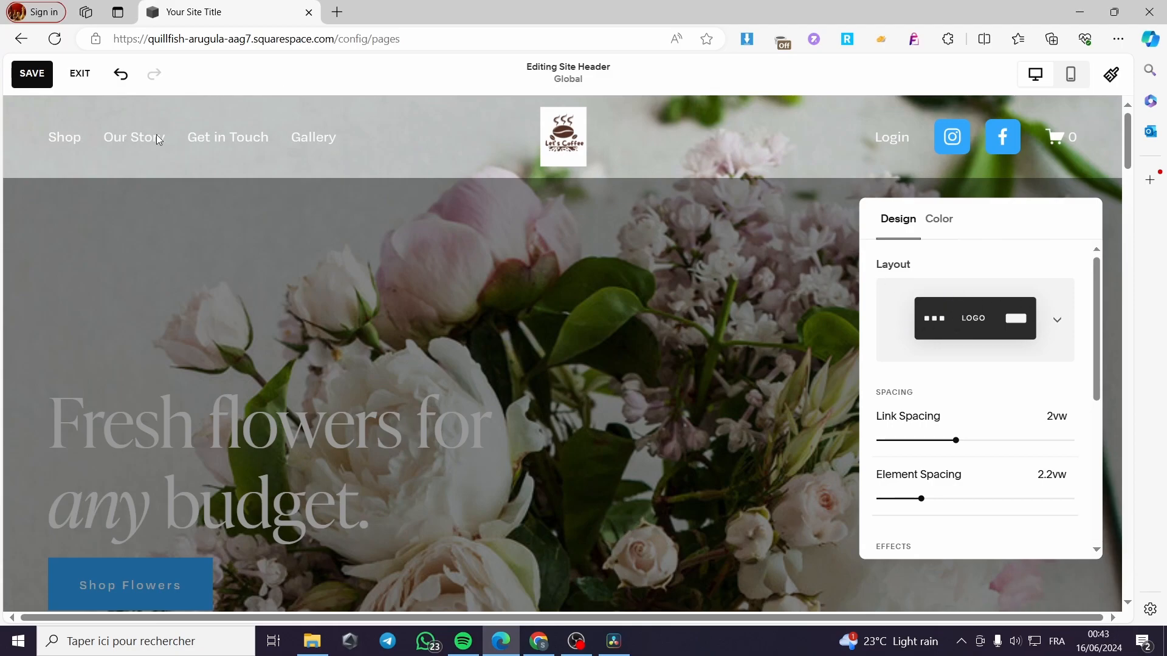
Step: Compare more header layouts, and apply the one with the logo and adjacent navigation on the left and other elements on the right
left_click(1016, 318)
left_click(998, 468)
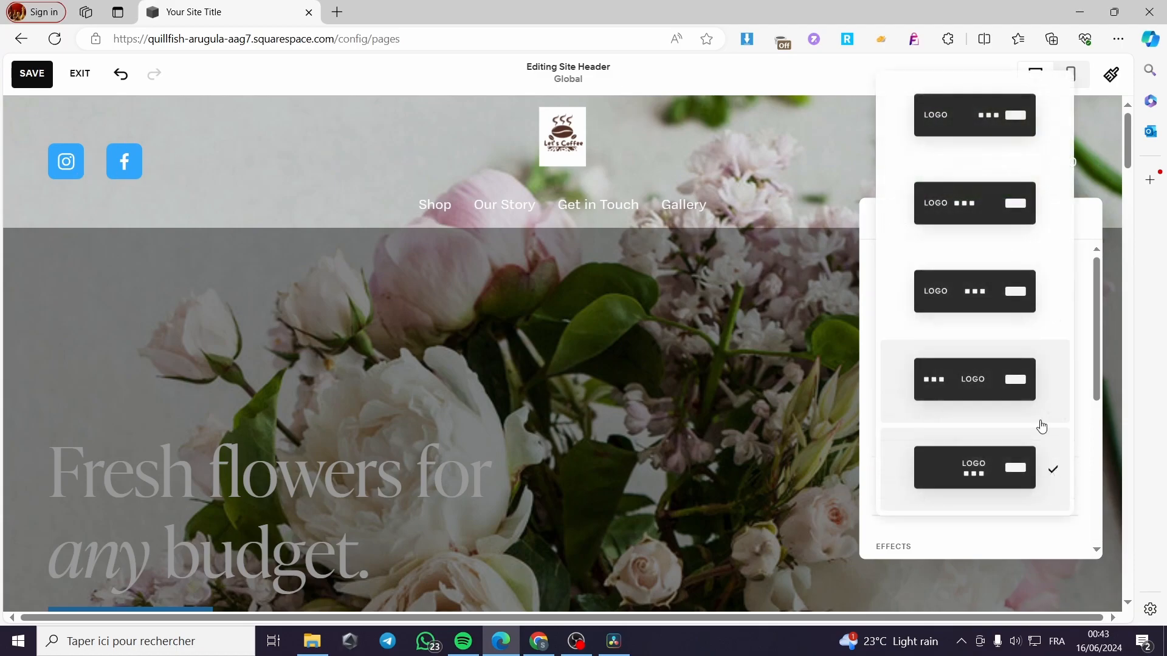
left_click(1019, 338)
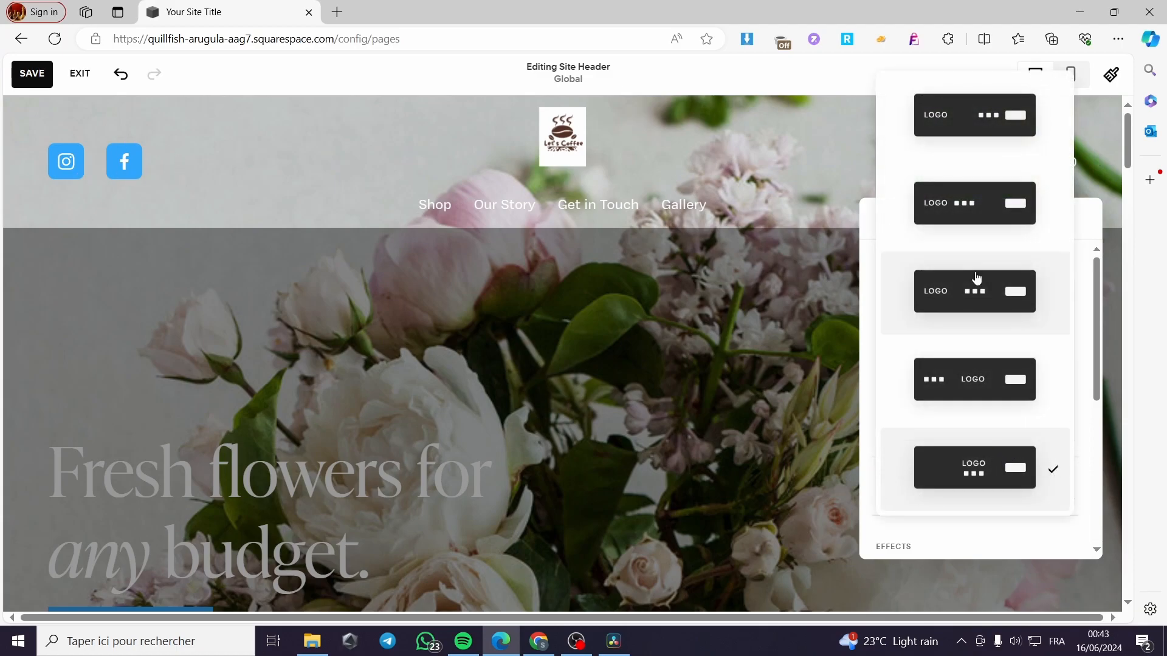
left_click(995, 128)
left_click(986, 318)
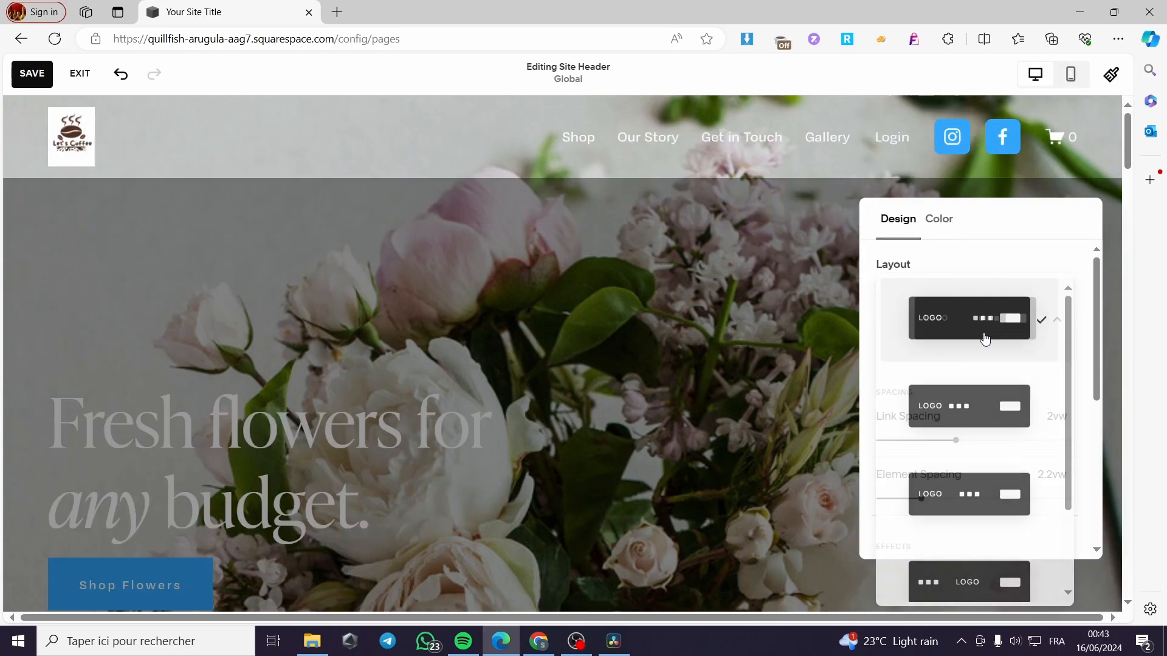
left_click(998, 406)
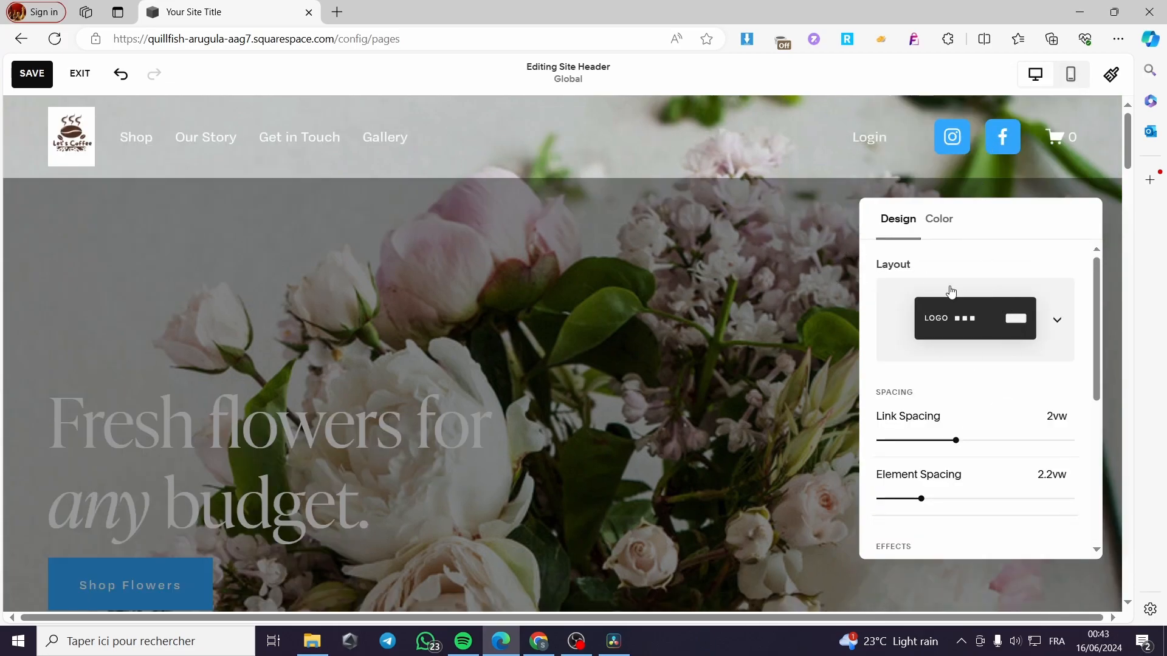
Step: Set the header's link spacing to 0.9vw and its element spacing to 0.7vw
scroll(957, 384, "down", 1)
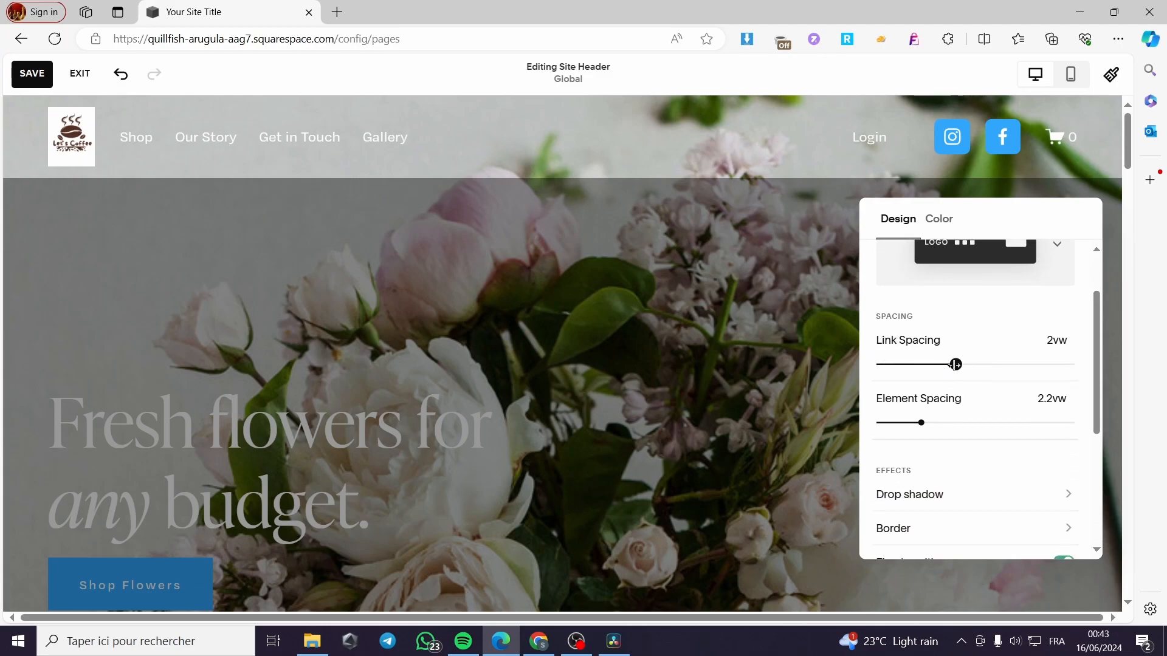
left_click_drag(956, 365, 913, 365)
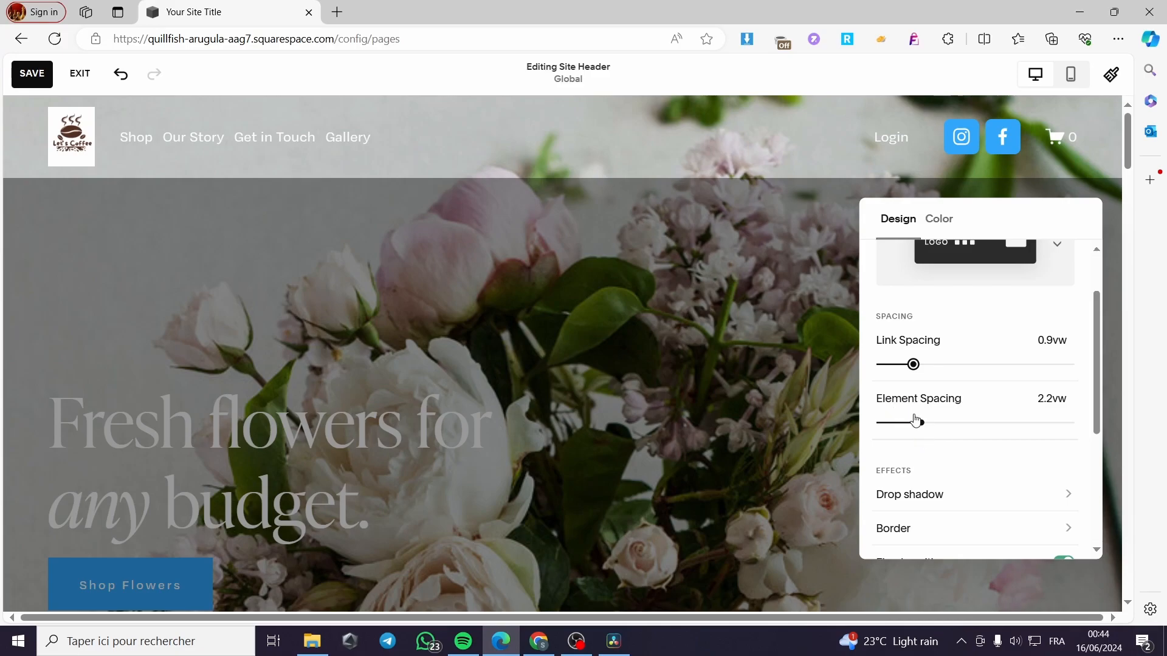
left_click_drag(921, 421, 892, 422)
Step: Add a drop shadow to the header, compare the Soft and Strong presets, and select Strong
scroll(917, 423, "down", 3)
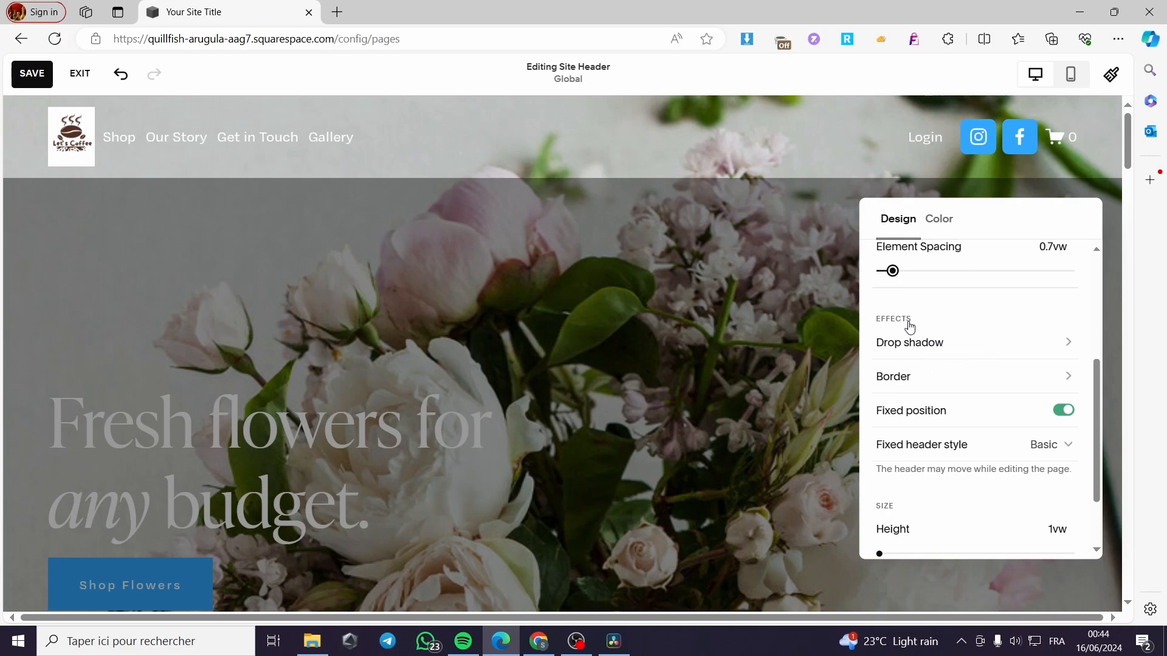
left_click(956, 344)
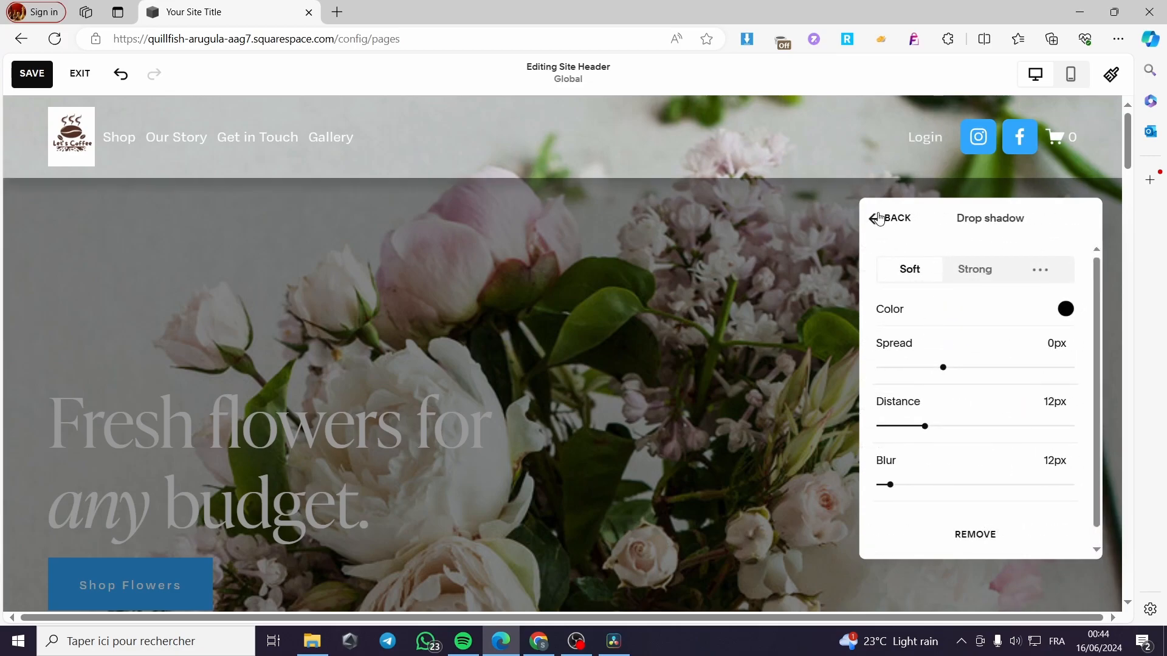
left_click(972, 273)
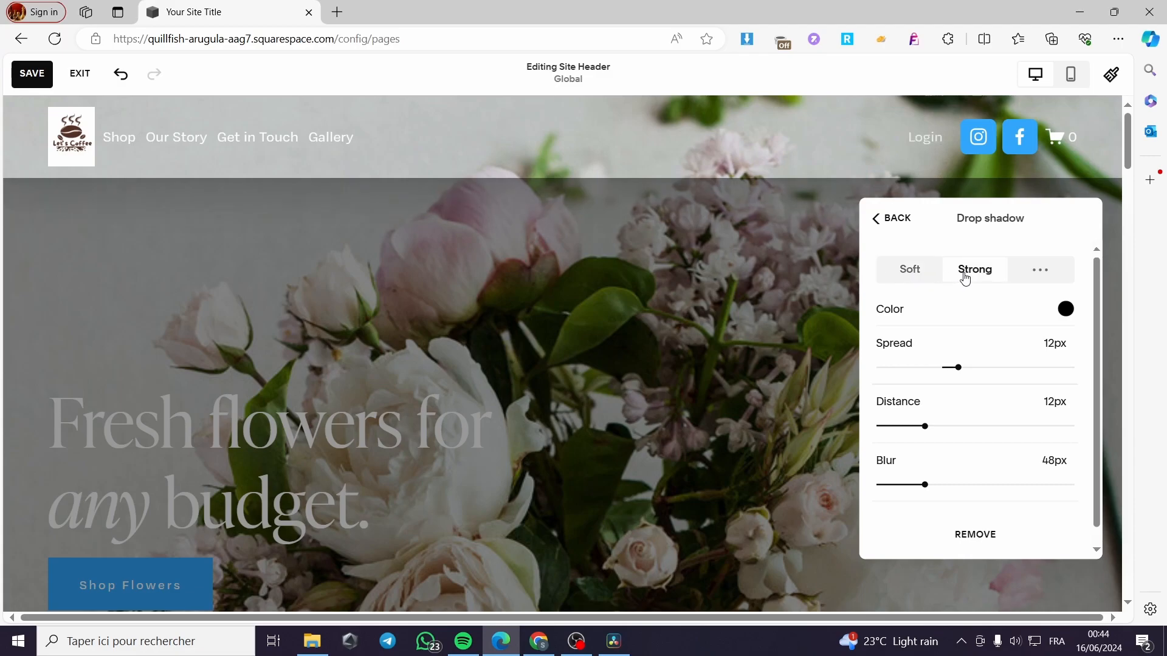
left_click(925, 275)
left_click(956, 268)
Step: Customize the header's drop shadow with a 33px spread, 31px distance and 57px blur
left_click_drag(959, 368, 984, 368)
left_click_drag(934, 423, 1000, 430)
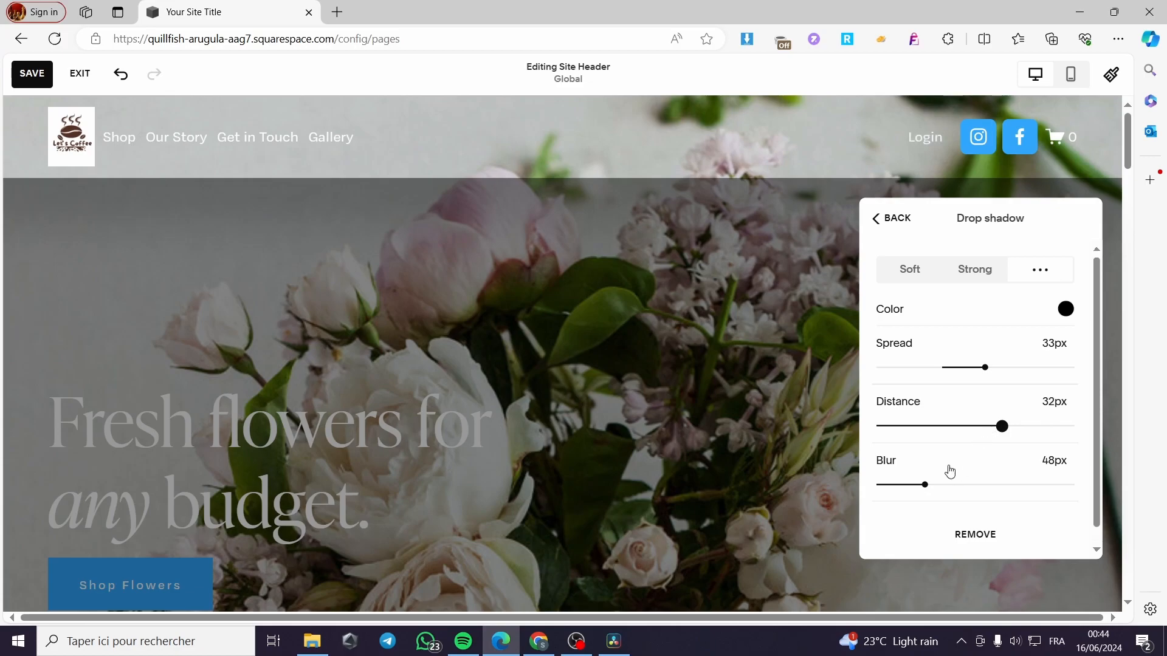
mouse_move(928, 486)
left_mouse_down()
mouse_move(1029, 489)
mouse_move(934, 485)
left_mouse_up()
scroll(952, 460, "down", 1)
scroll(973, 432, "up", 1)
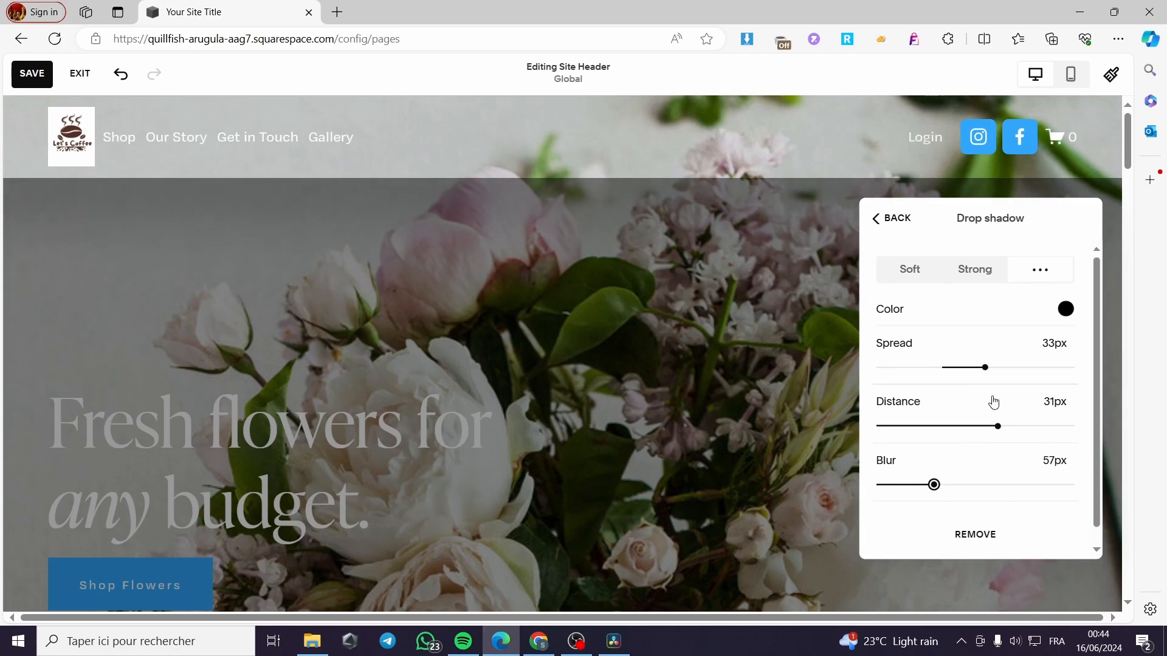
Step: Apply the Soft preset to the header's drop shadow and return to the header design settings
left_click(927, 272)
left_click(889, 218)
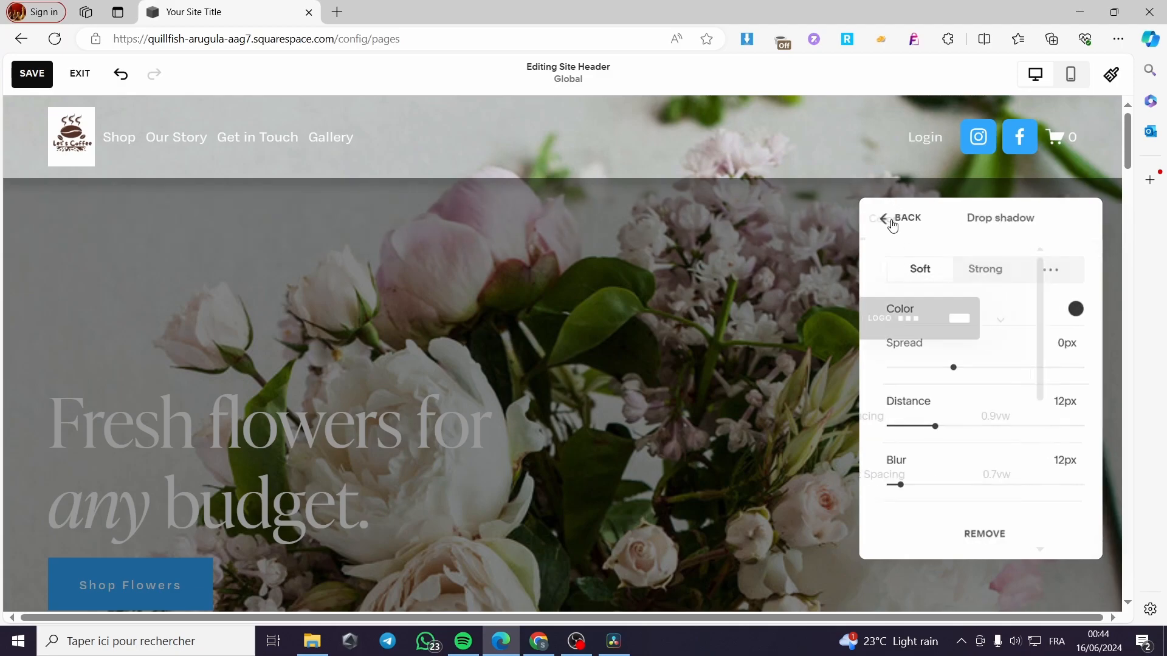
Step: Add a border to the header, compare the palette colors on it, and apply white
scroll(969, 411, "down", 3)
scroll(972, 414, "down", 2)
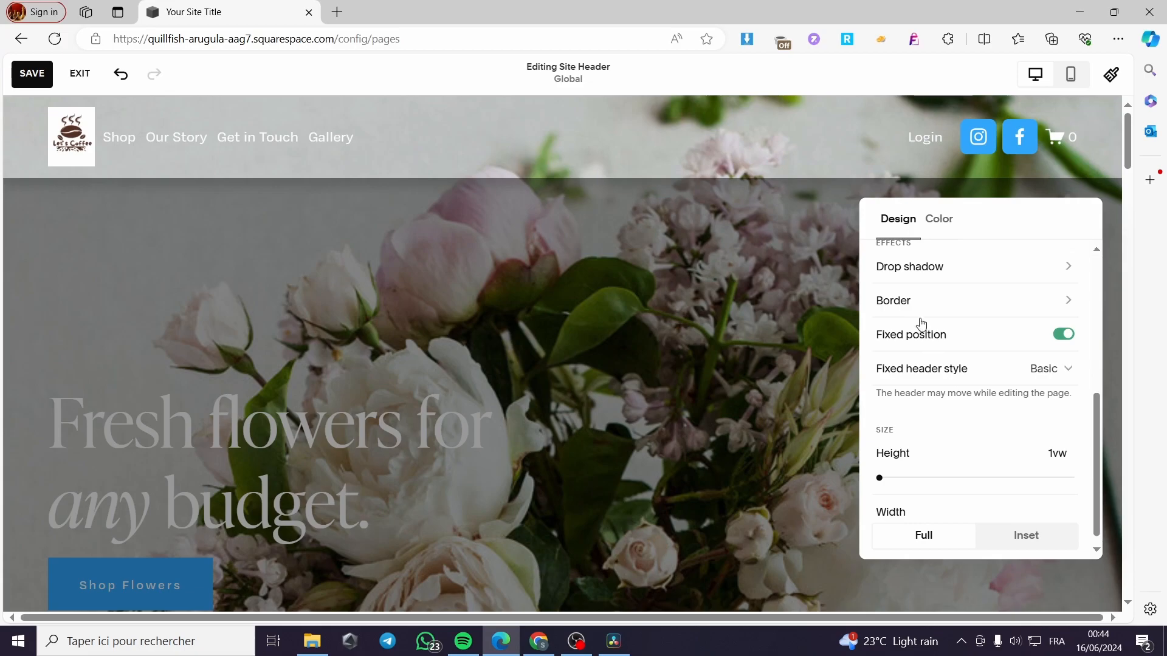
left_click(910, 304)
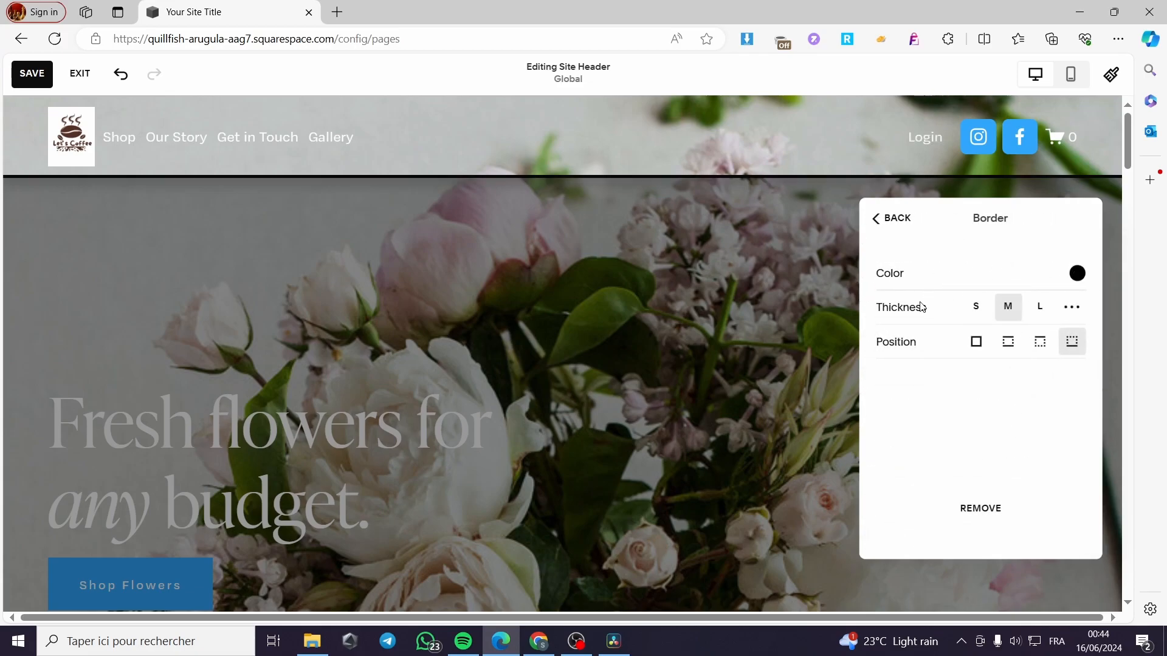
left_click(1066, 283)
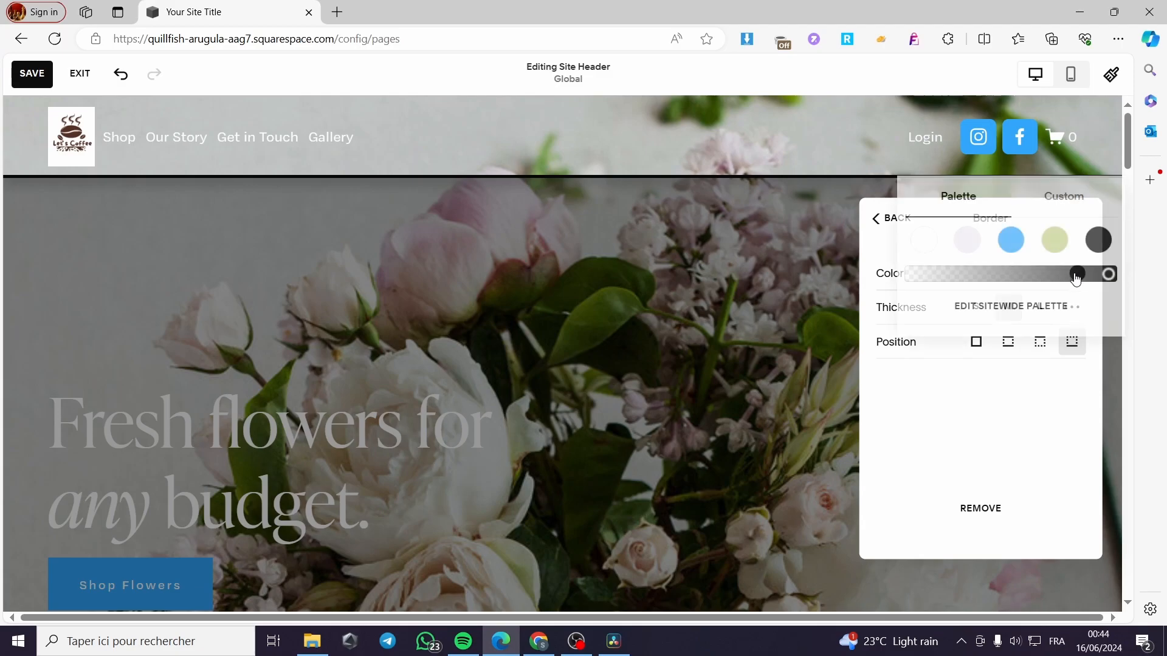
left_click(924, 240)
left_click(1006, 249)
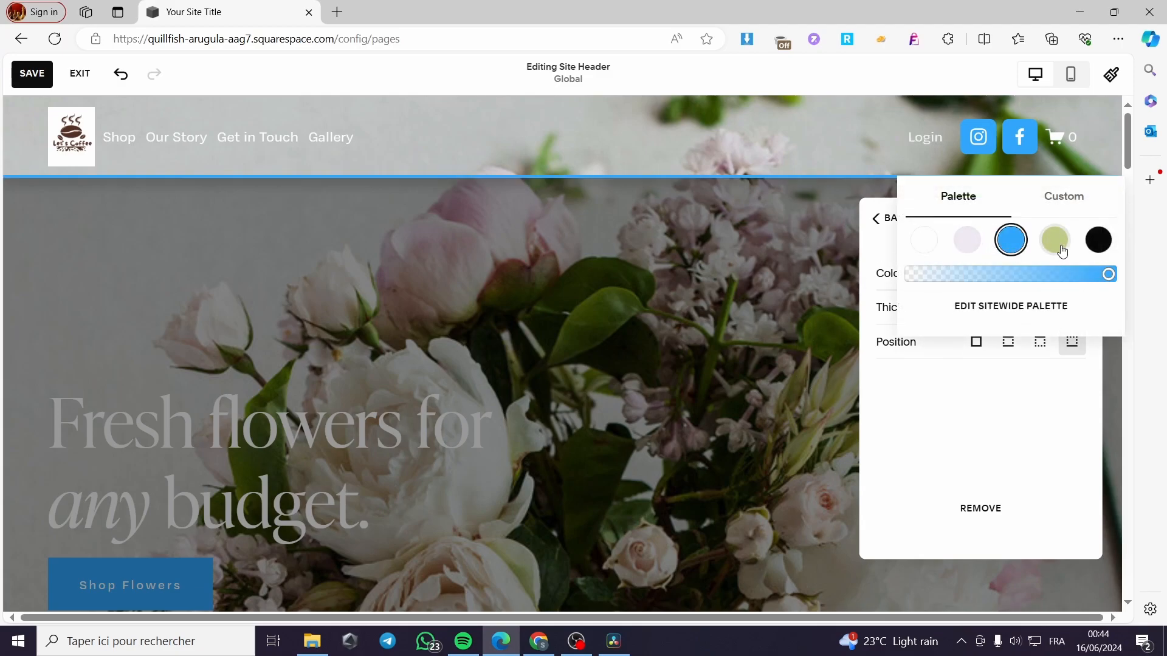
left_click(1053, 243)
left_click(966, 243)
left_click(1054, 241)
left_click(925, 241)
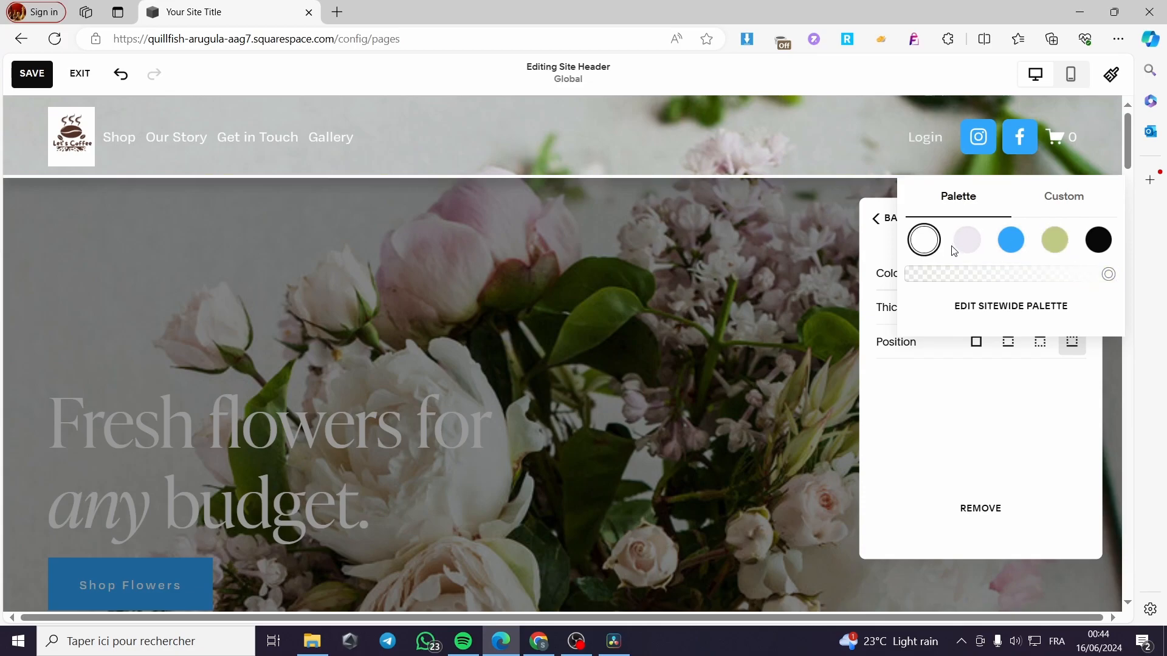
left_click(958, 414)
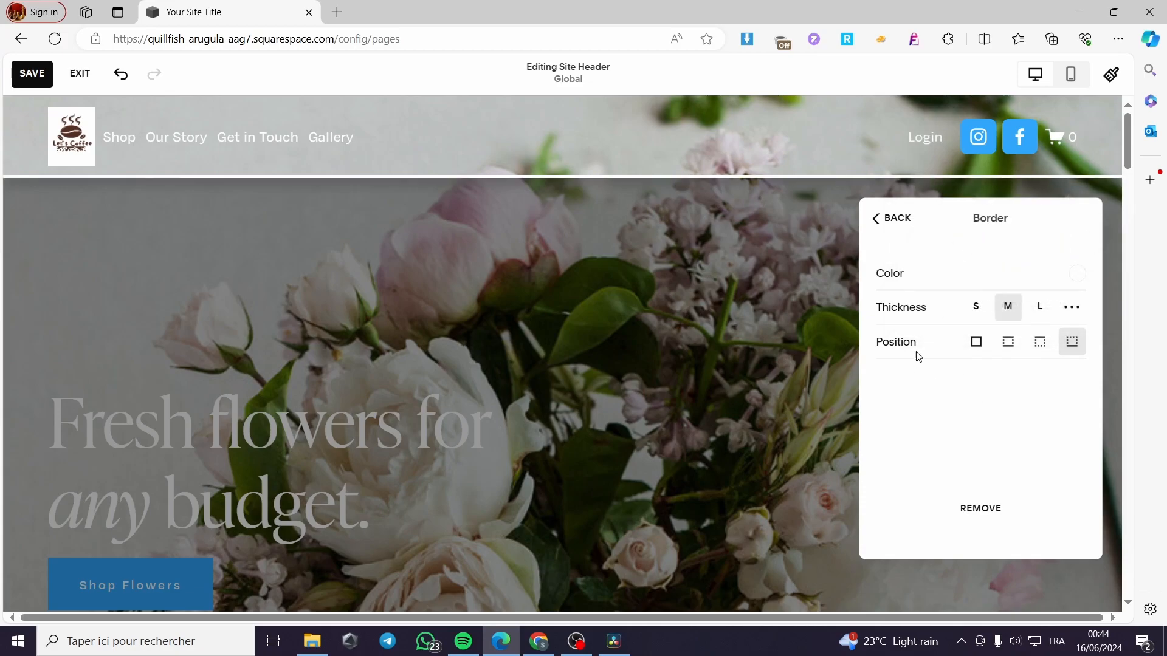
Step: Compare the L and M thicknesses on the header border, and set it to S
left_click(1031, 315)
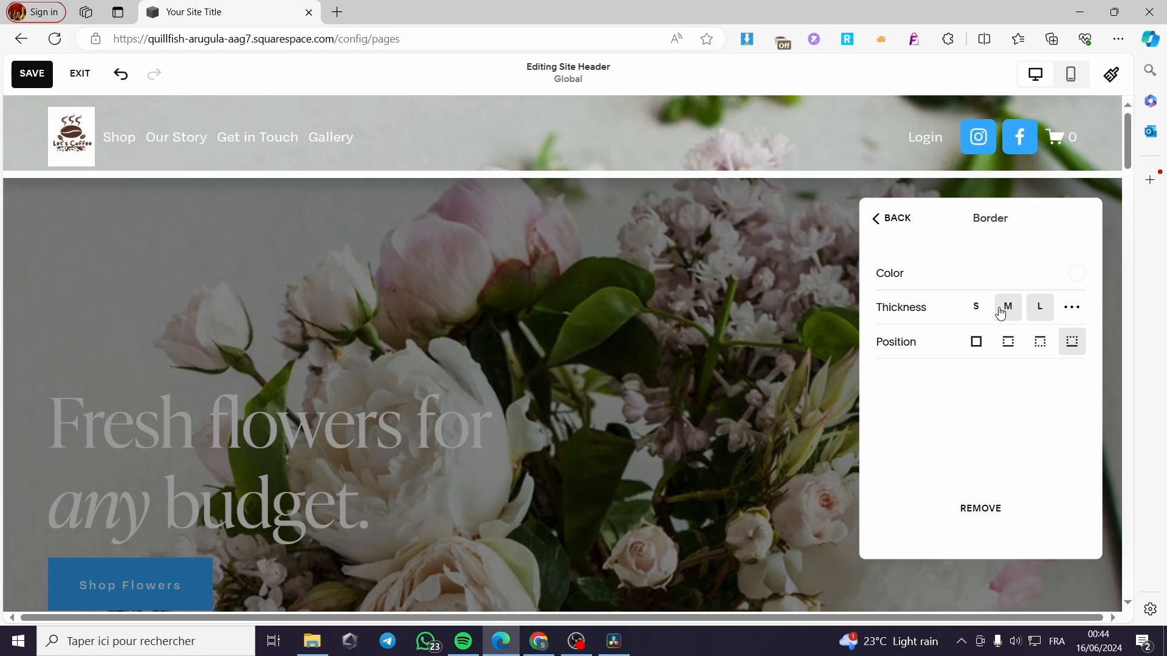
left_click(1000, 312)
left_click(974, 308)
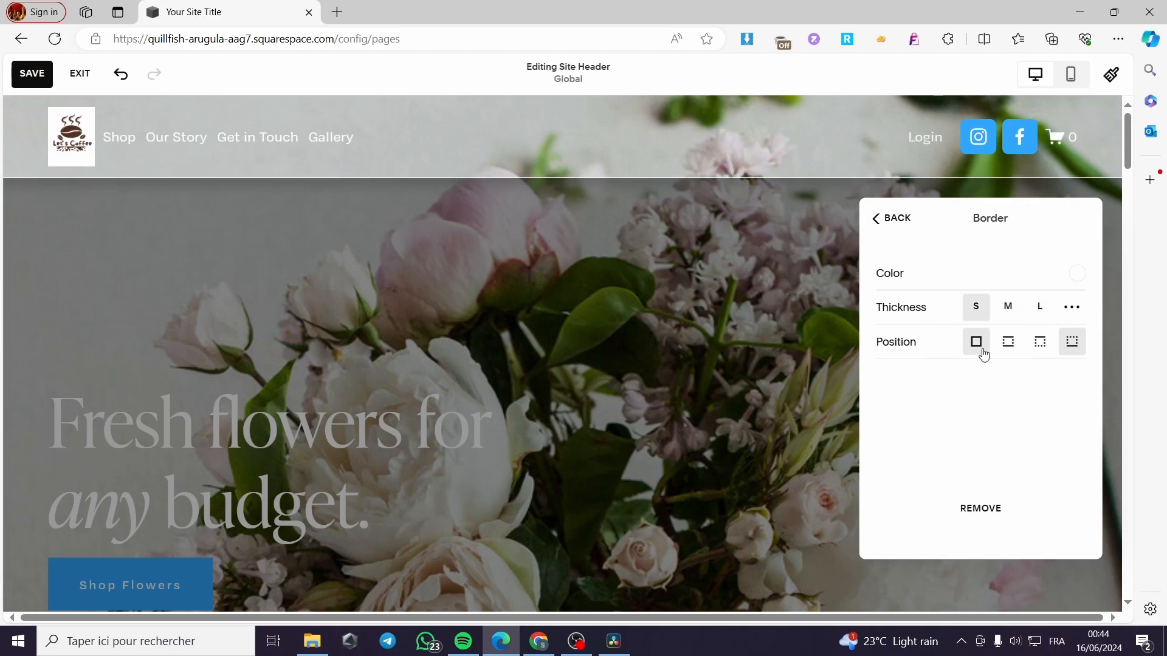
Step: Compare border positions on the header, apply the border to all sides, and return to the header design settings
left_click(983, 350)
left_click(1009, 350)
left_click(975, 344)
left_click(876, 234)
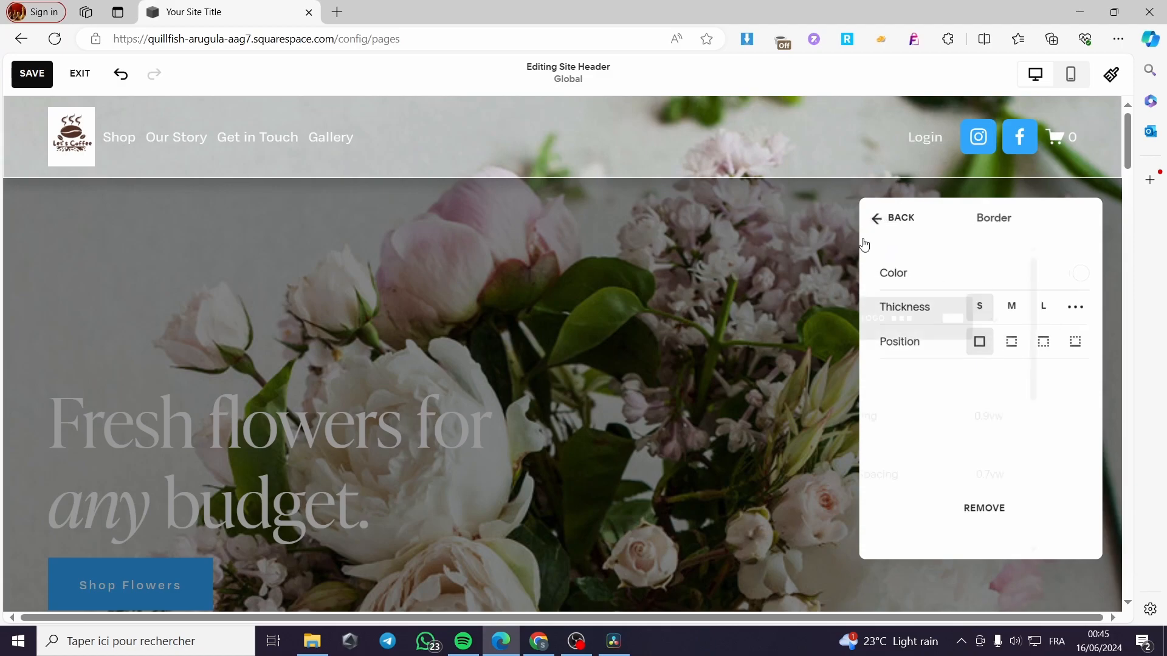
Step: Toggle the header's fixed position off and back on, and set the fixed header style to Scroll Back
scroll(982, 440, "down", 5)
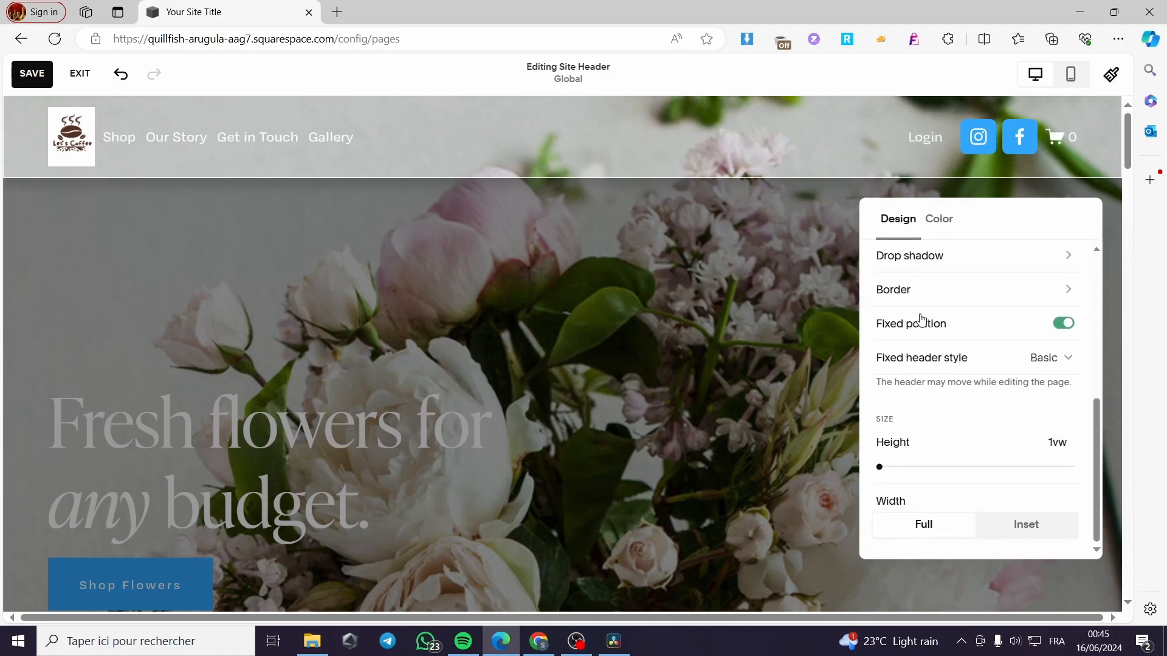
left_click(1063, 324)
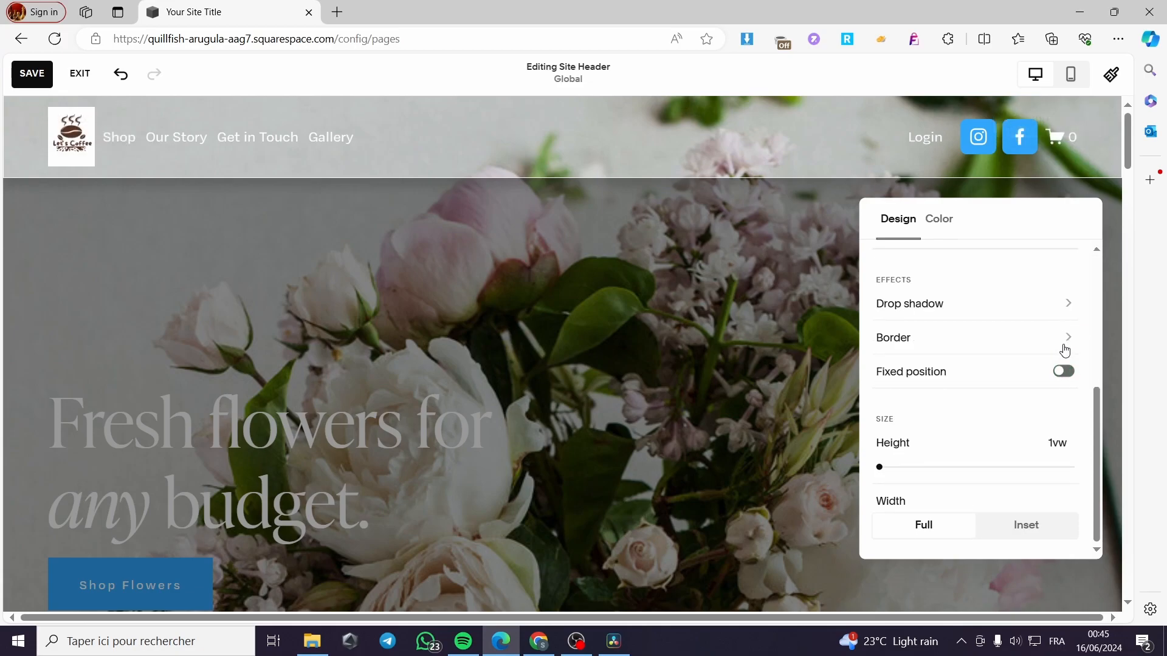
left_click(1063, 372)
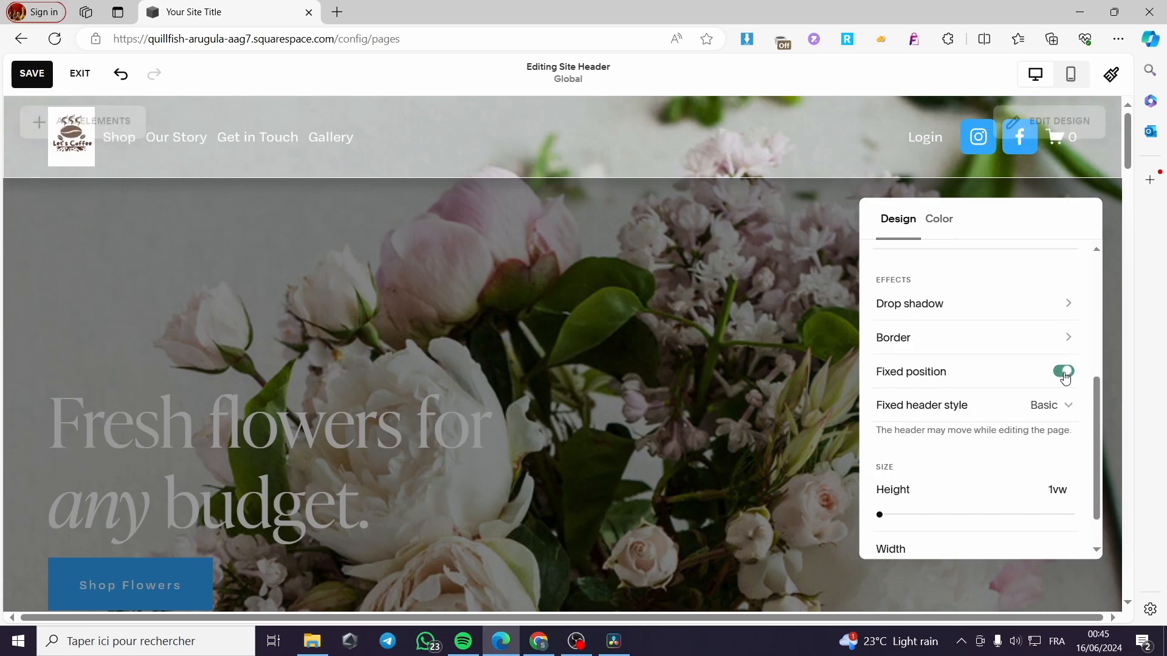
left_click(945, 418)
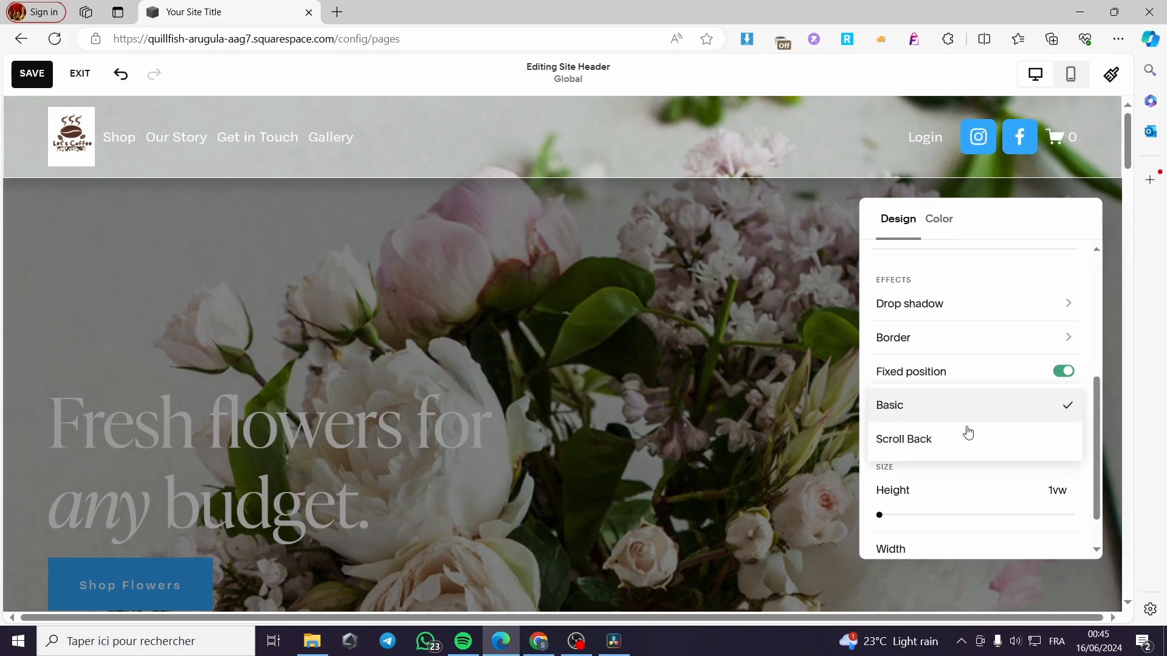
left_click(952, 451)
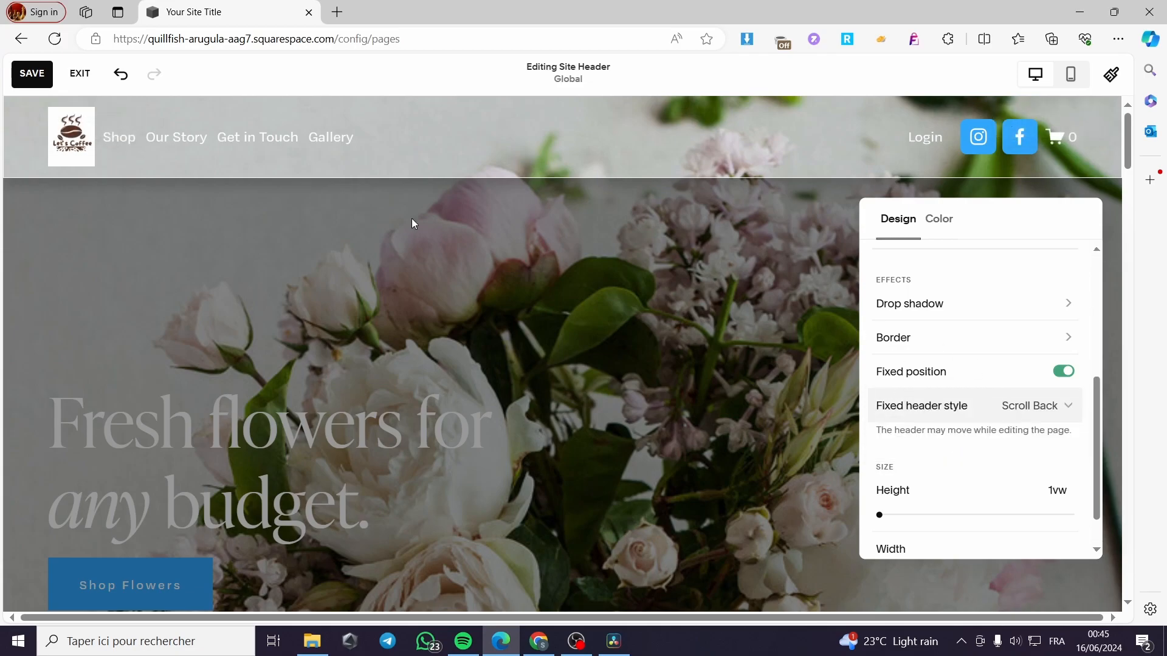
Step: Try a greater header height and the Inset width, and return to 1vw height and Full width
scroll(916, 428, "down", 1)
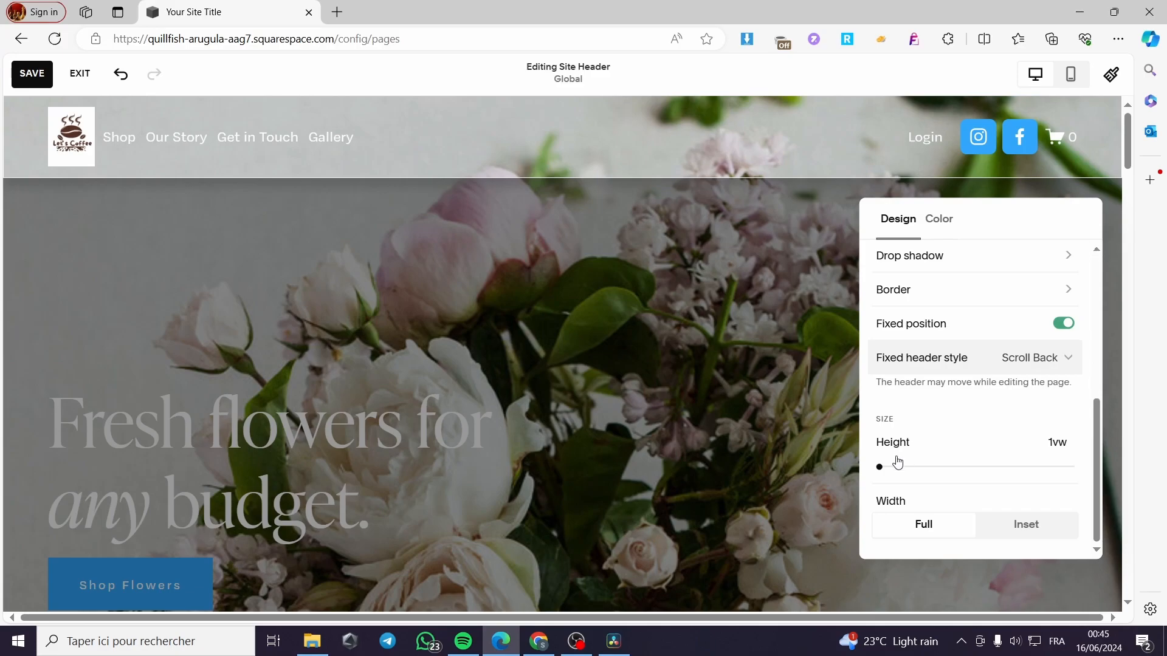
left_click_drag(883, 472, 885, 467)
left_click_drag(920, 467, 878, 466)
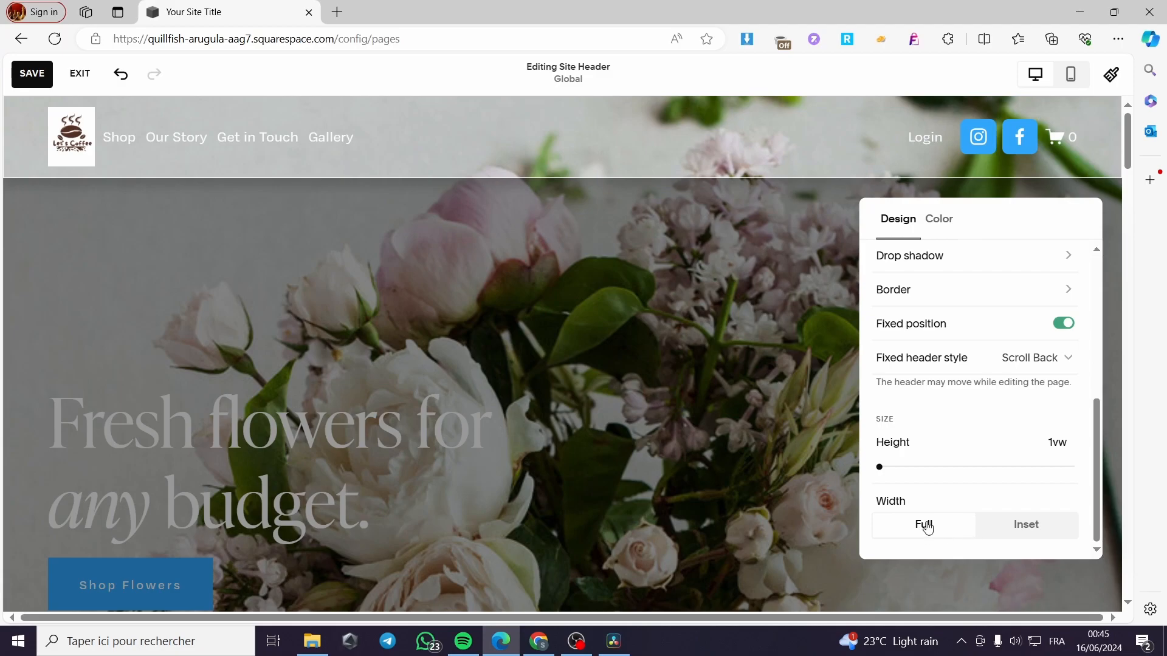
left_click(1021, 531)
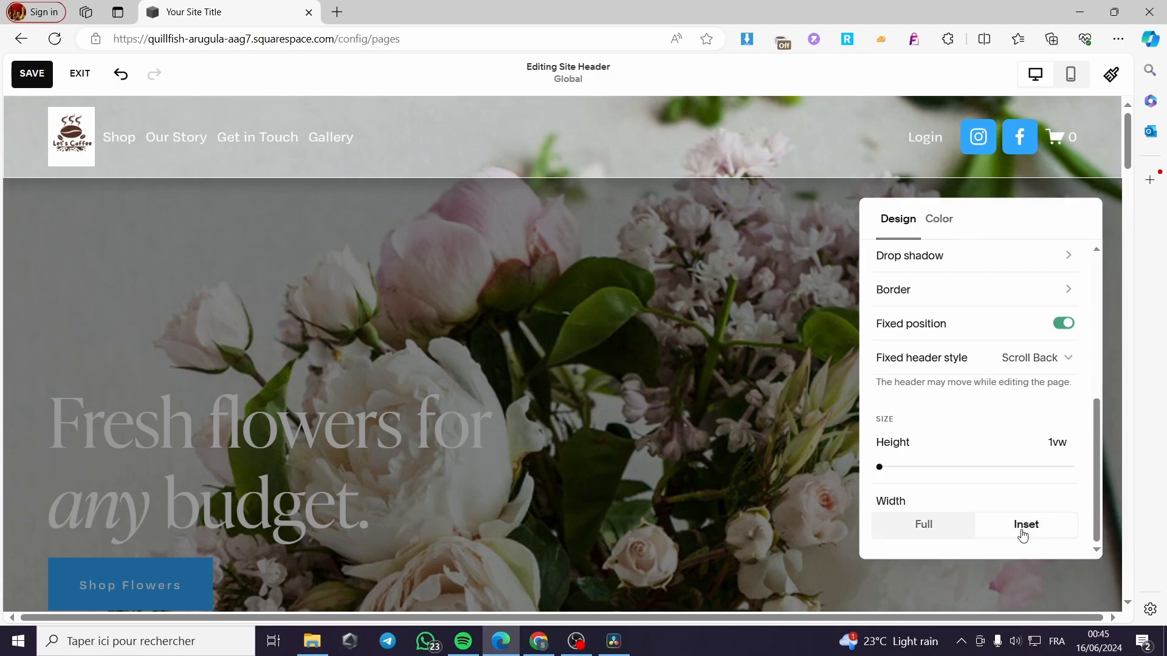
left_click(905, 527)
Step: Apply the palette blue to the header's drop shadow, view the custom color picker, and switch to the header color settings
scroll(963, 456, "up", 3)
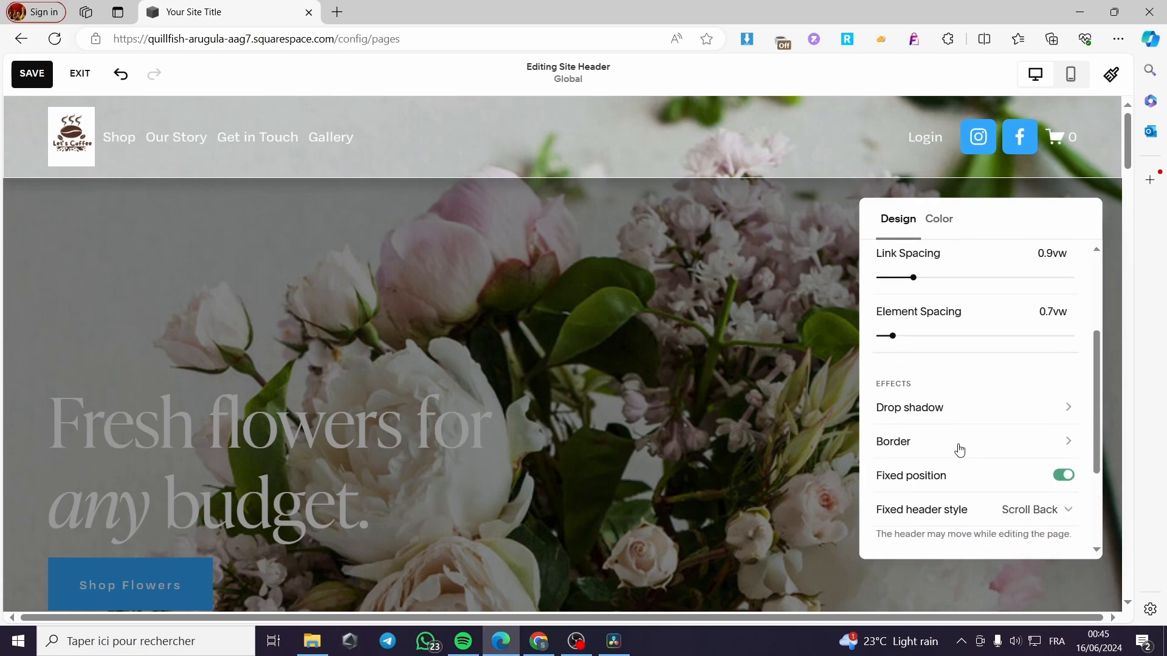
left_click(943, 417)
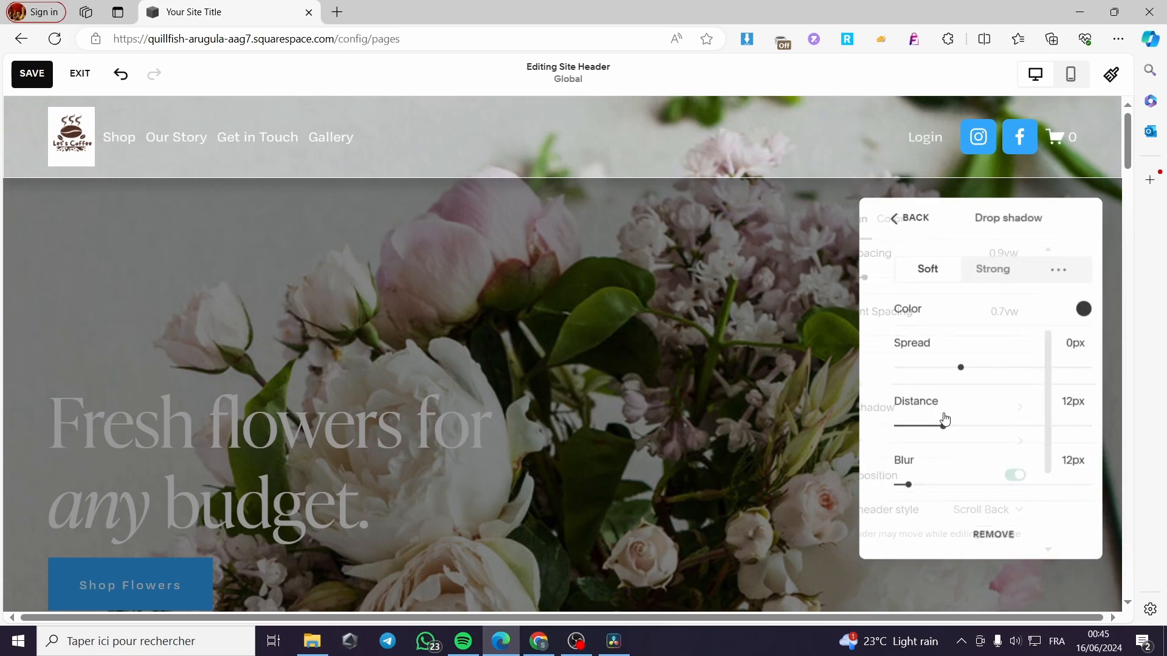
left_click(1066, 310)
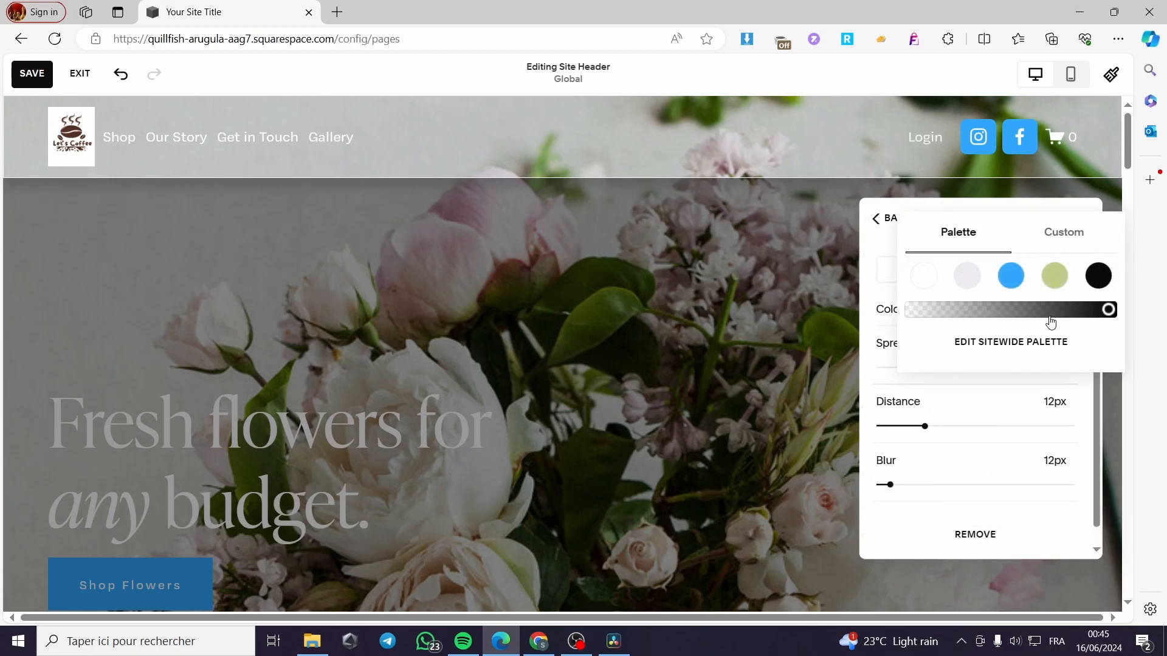
left_click(1012, 281)
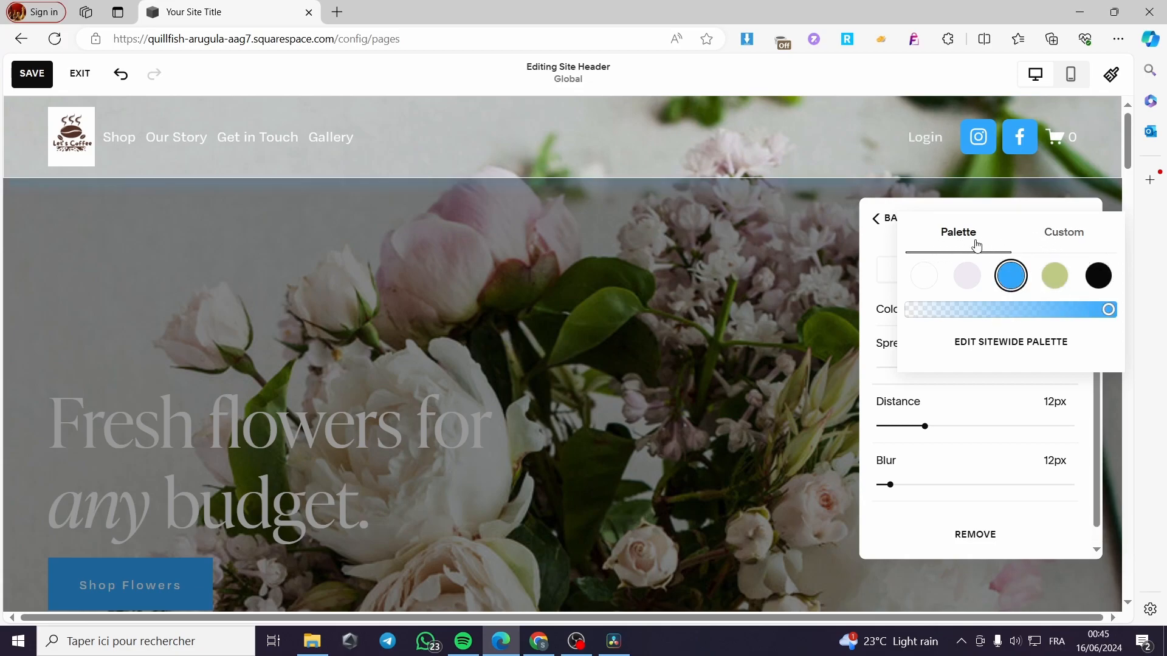
left_click(1063, 237)
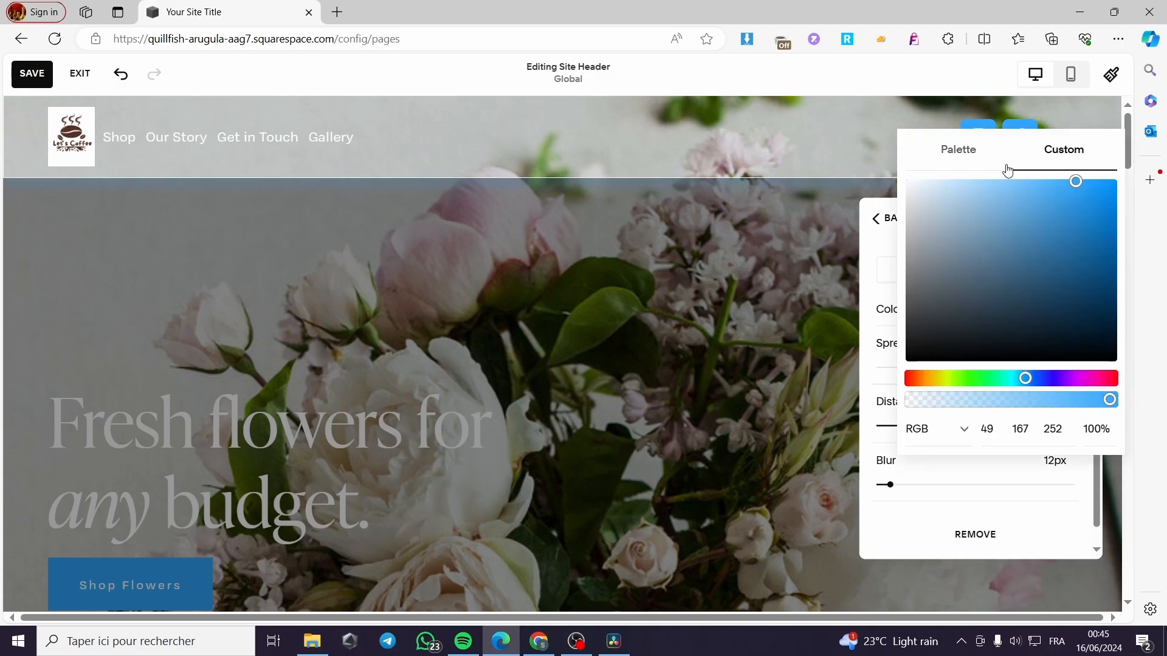
left_click(879, 263)
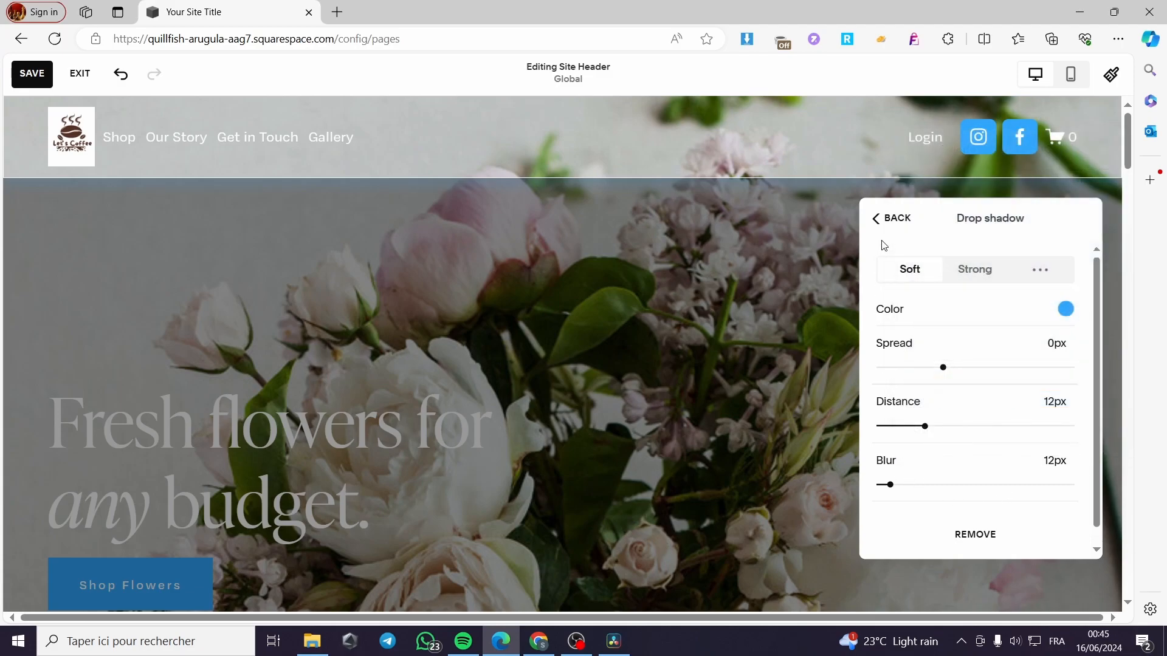
left_click(879, 220)
left_click(943, 224)
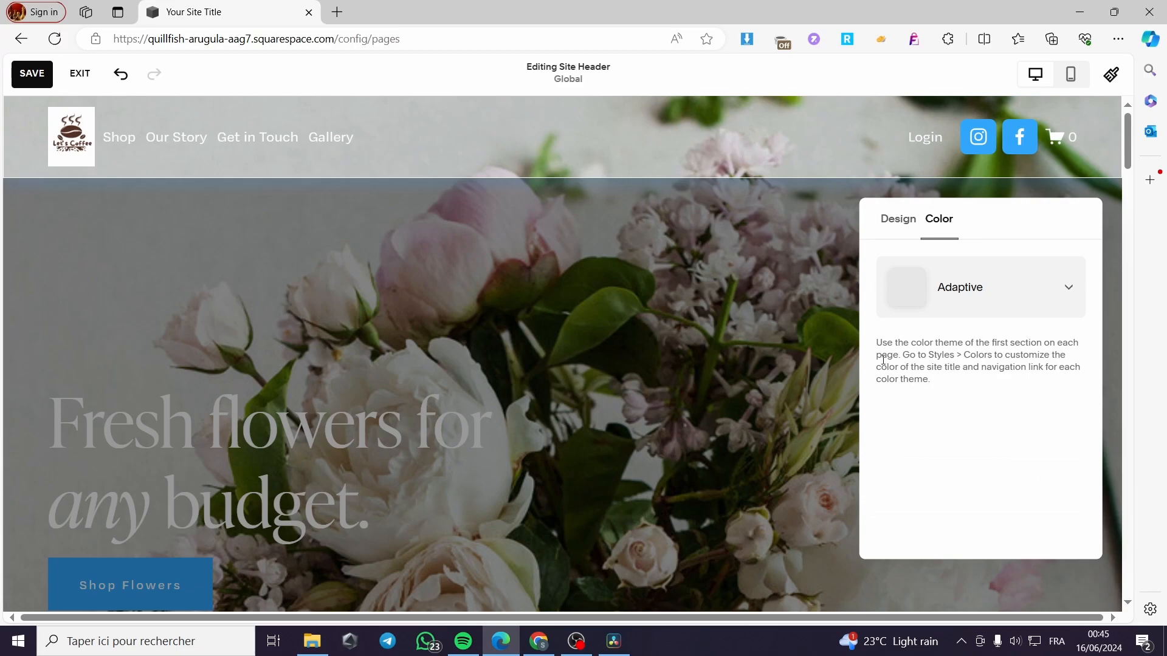
Step: Change the header color style from Adaptive to Gradient and set its background color to the palette blue
left_click(1006, 302)
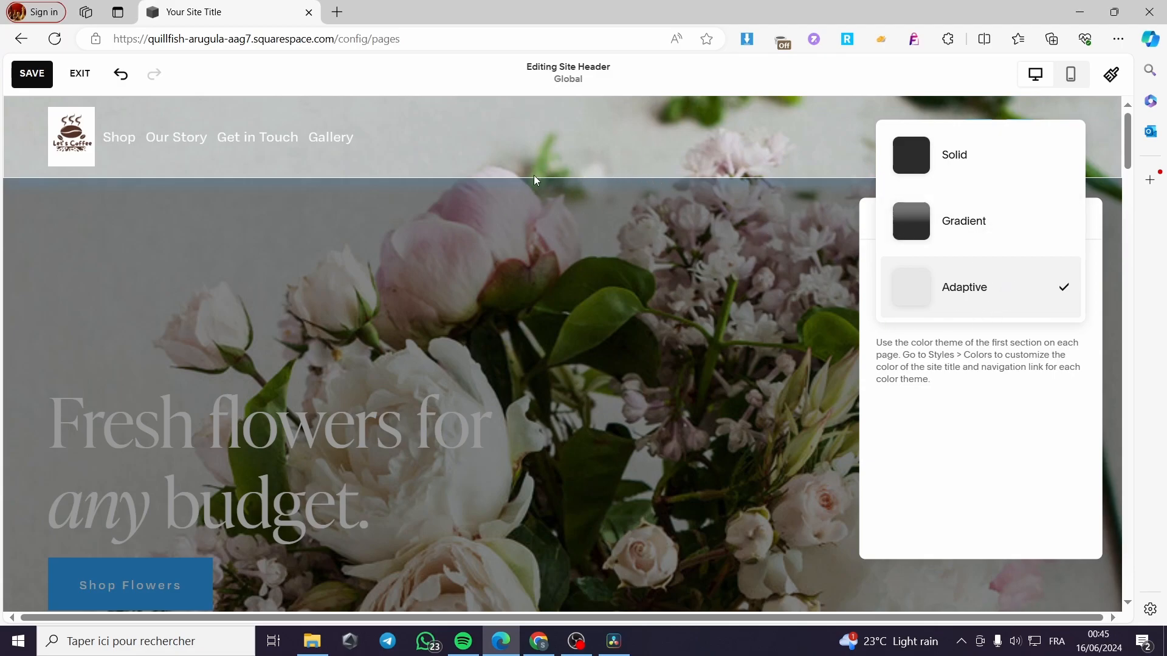
left_click(1034, 233)
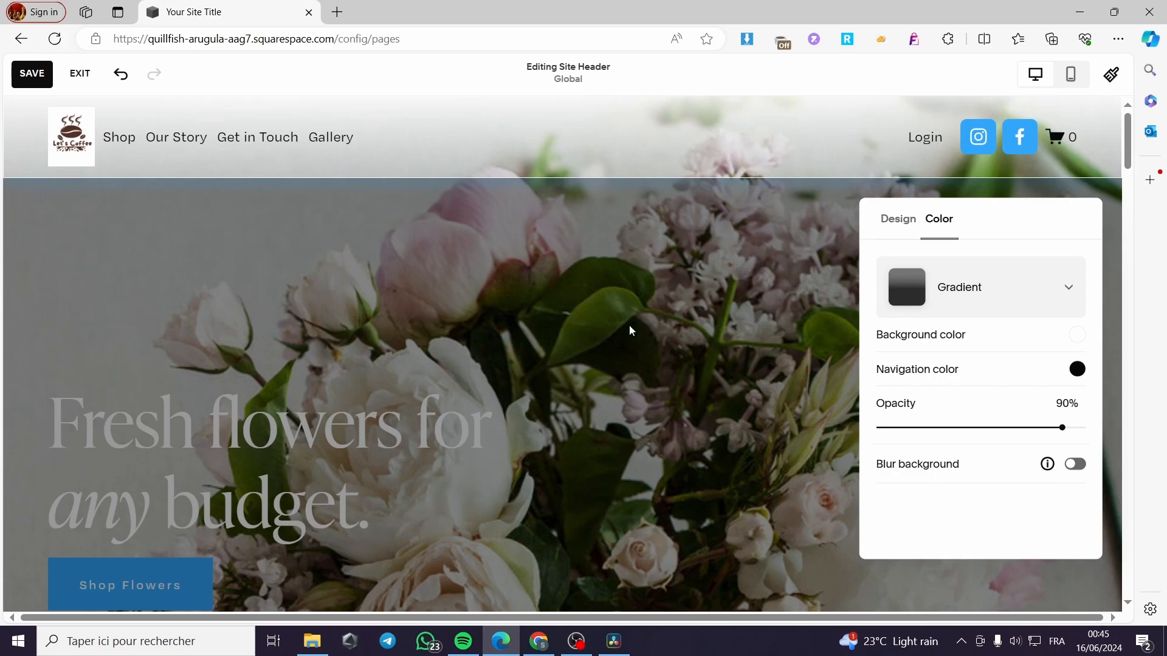
left_click(1077, 337)
left_click(1010, 302)
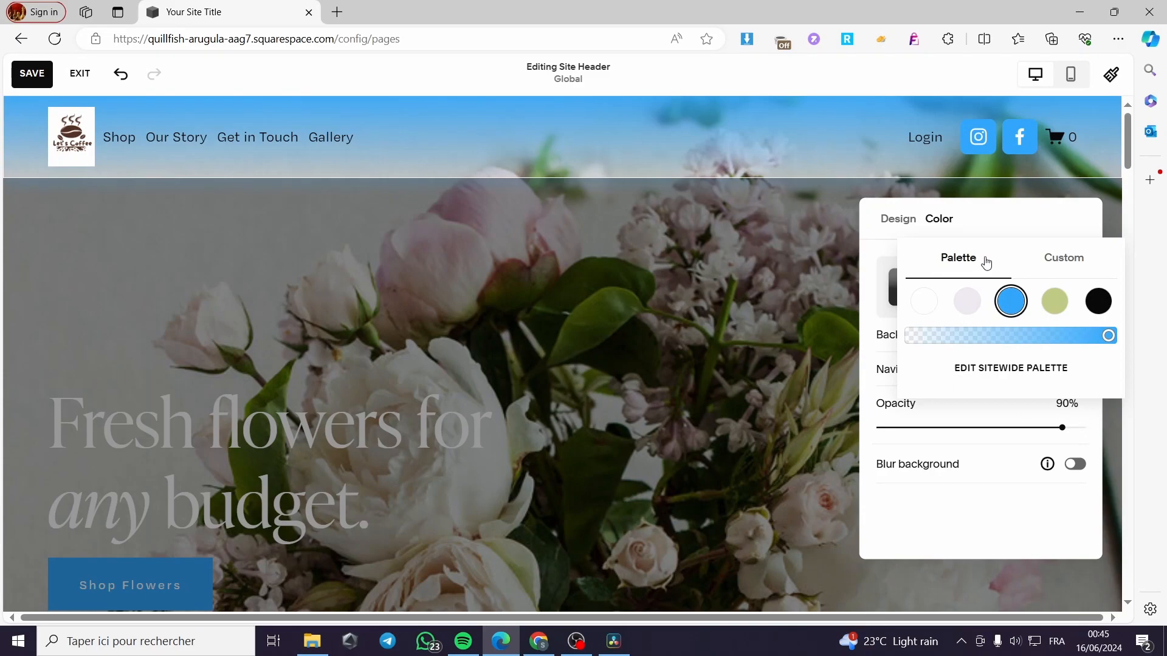
left_click(944, 229)
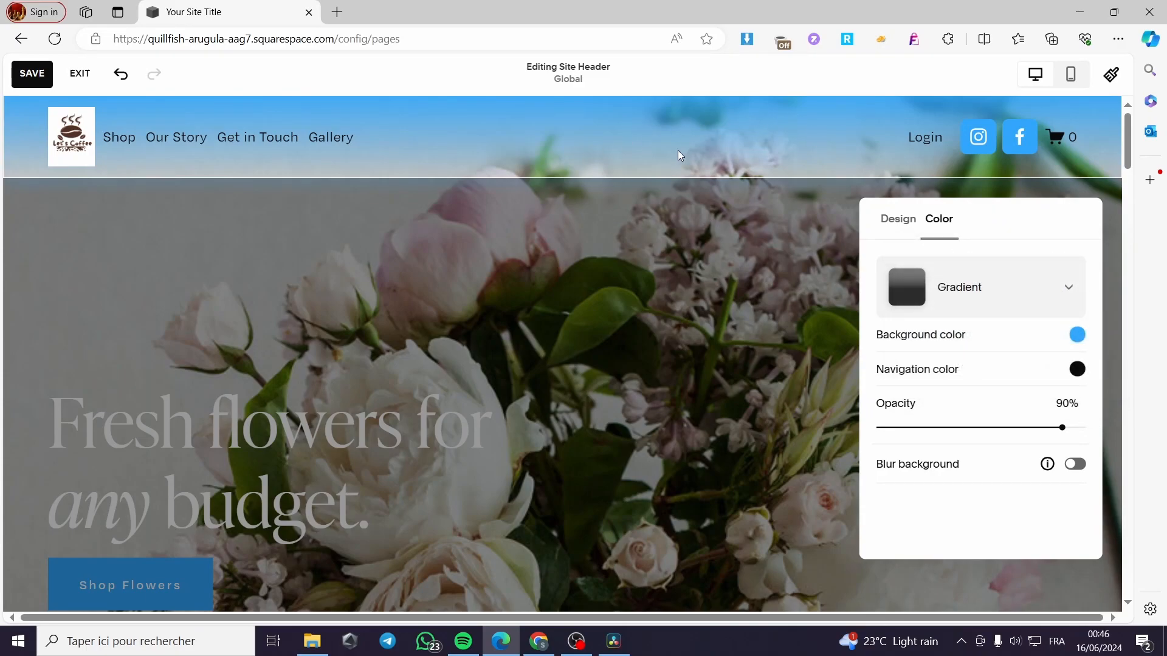
Step: Compare palette colors for the gradient header's navigation, and apply a custom red of RGB 251, 5, 5
left_click(1079, 372)
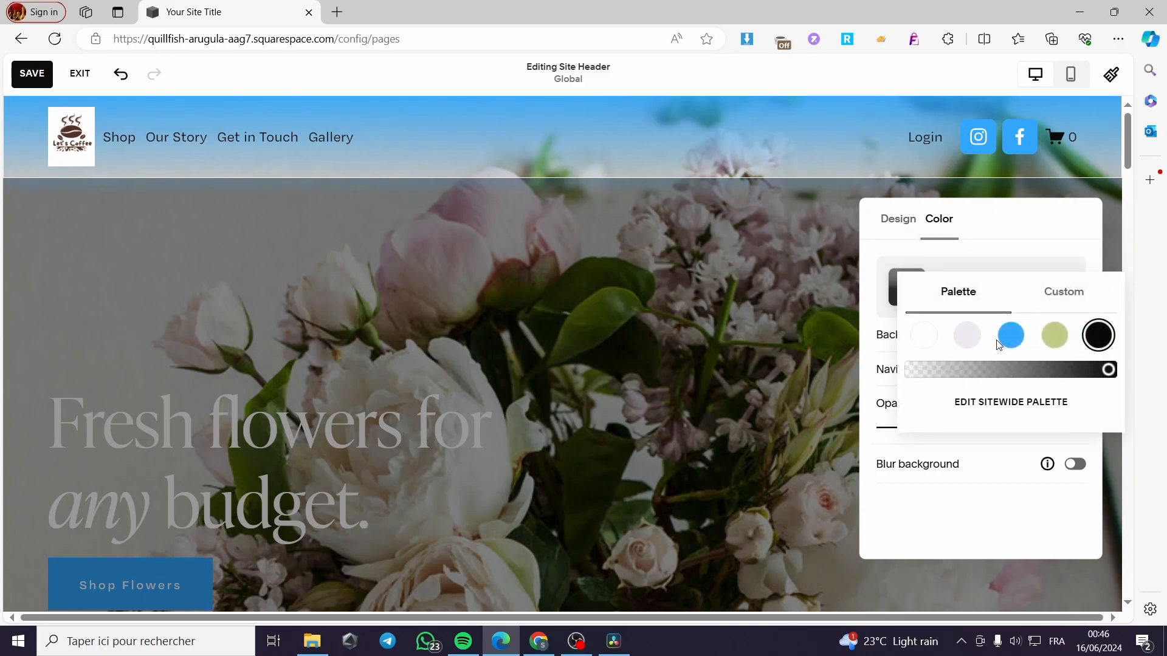
left_click(1052, 342)
left_click(966, 335)
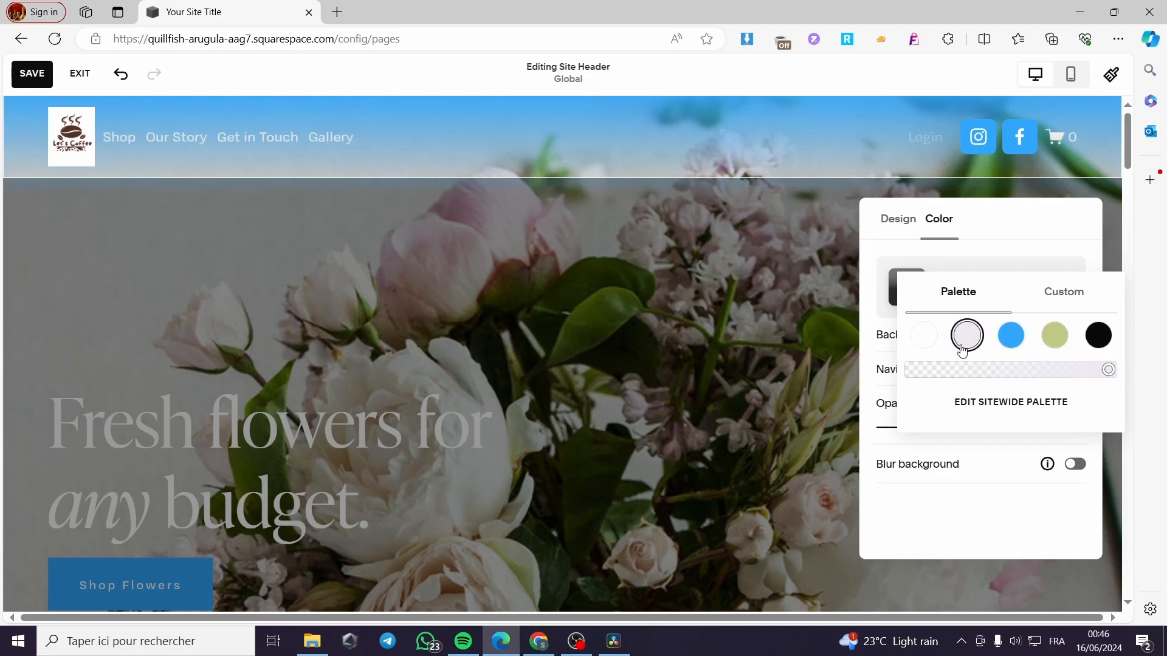
left_click(925, 335)
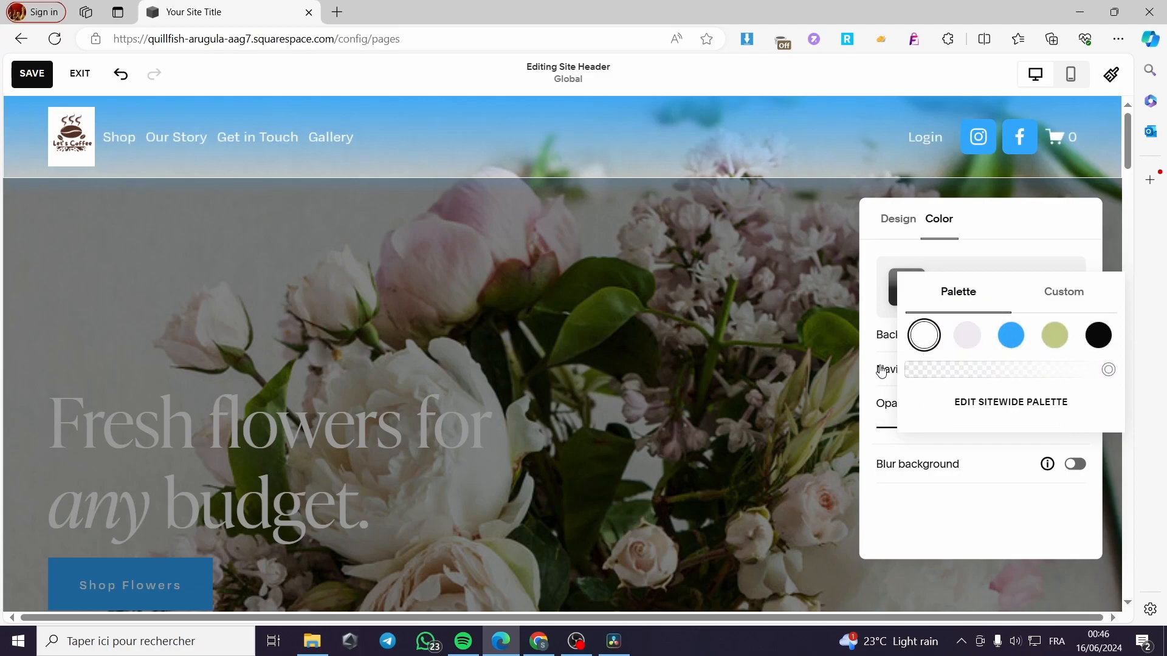
left_click(1062, 293)
left_click(1089, 253)
left_click(1113, 242)
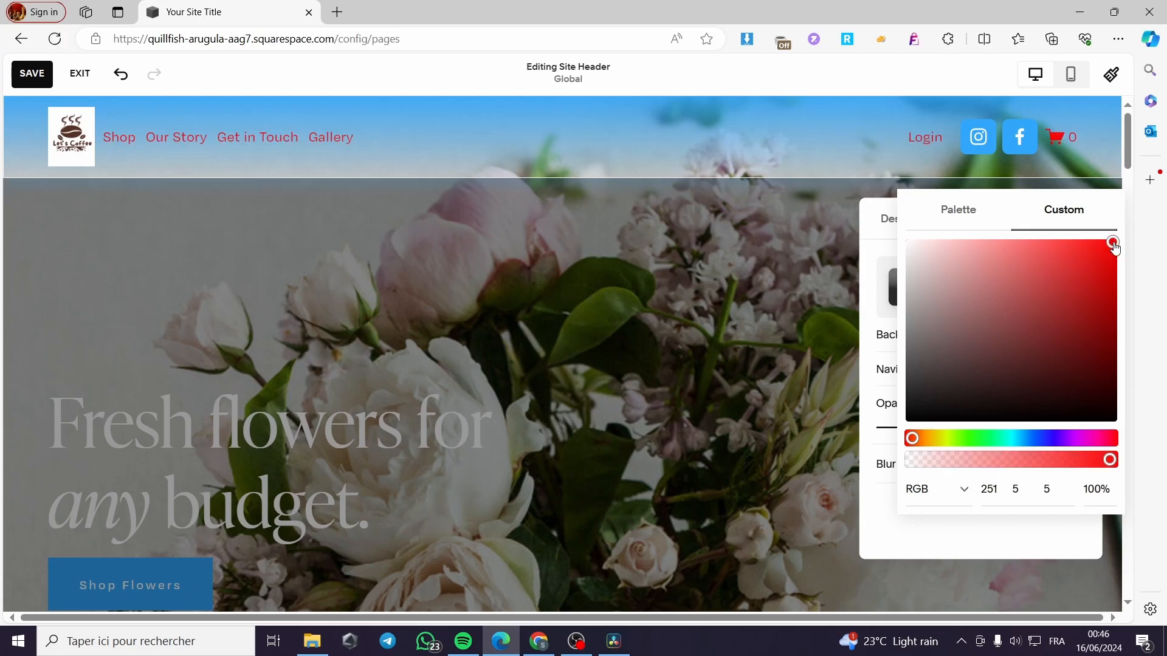
left_click(879, 250)
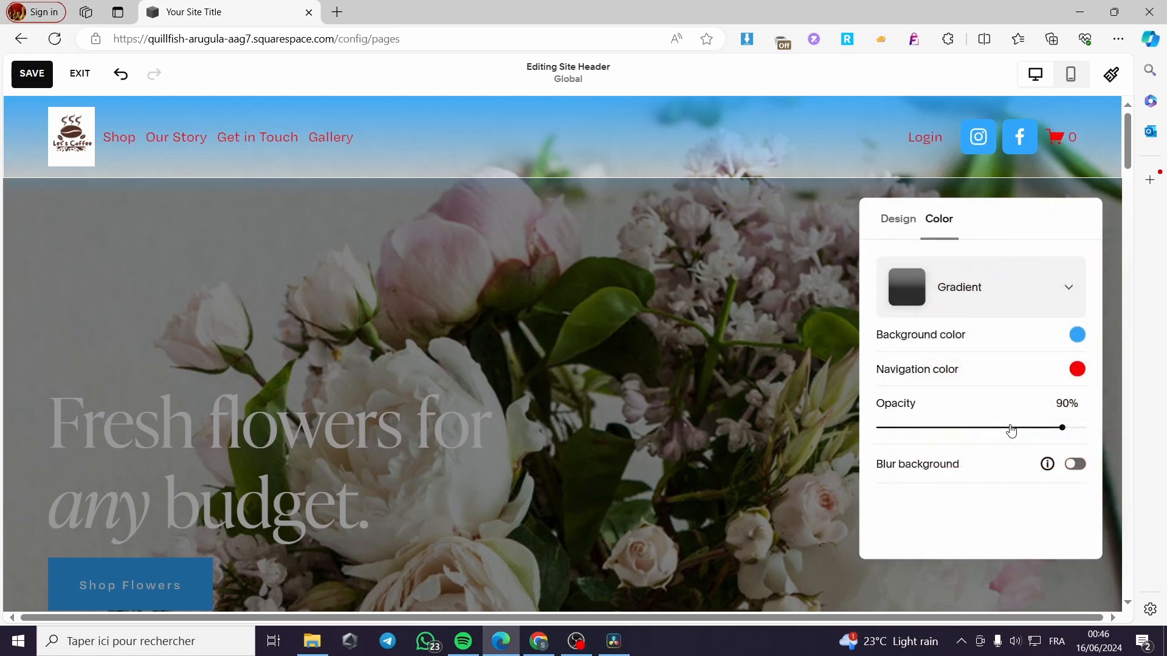
Step: Set the gradient header's opacity to 18% and enable background blur with an amount of 23px
left_click_drag(1060, 429, 916, 428)
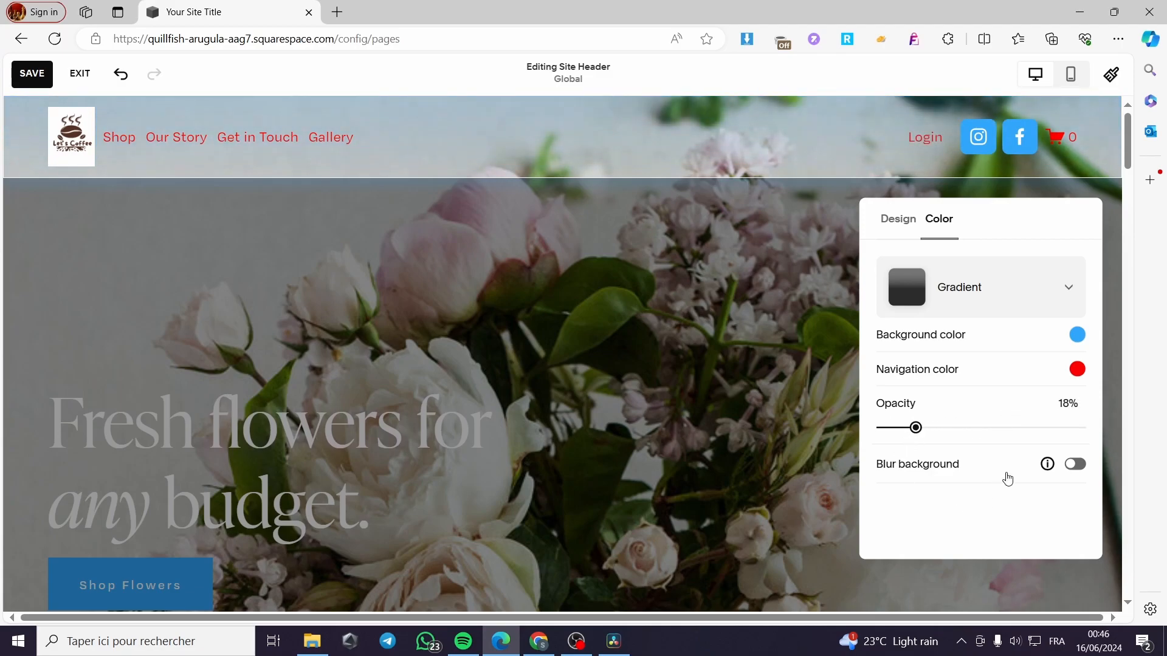
left_click(1075, 465)
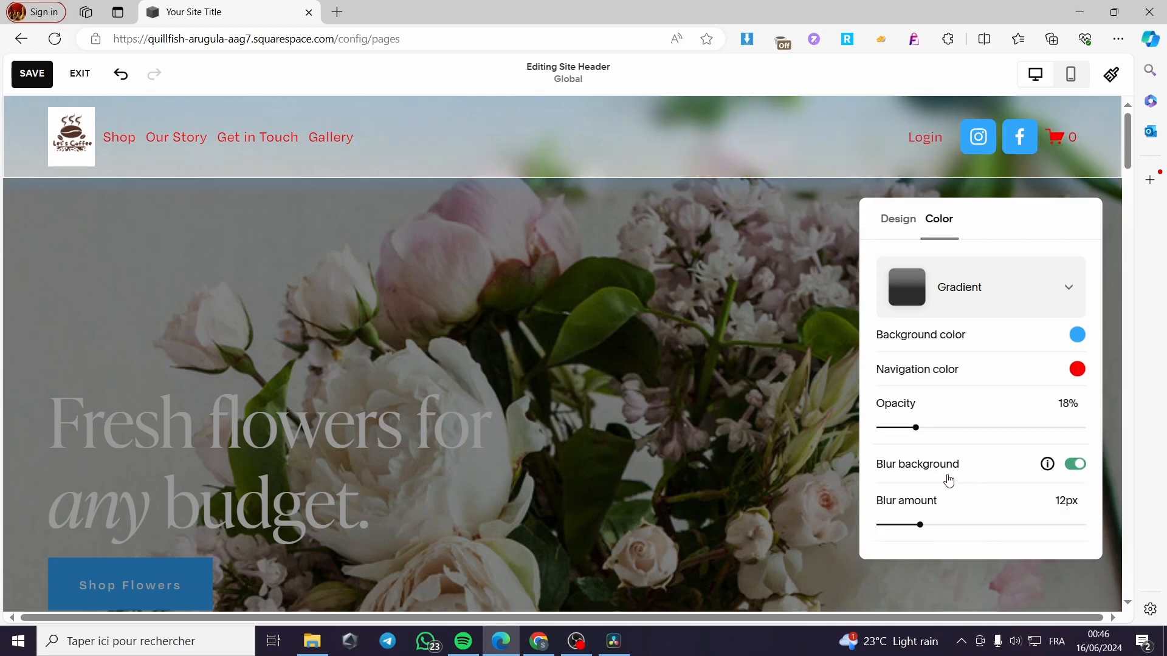
left_click_drag(919, 526, 957, 524)
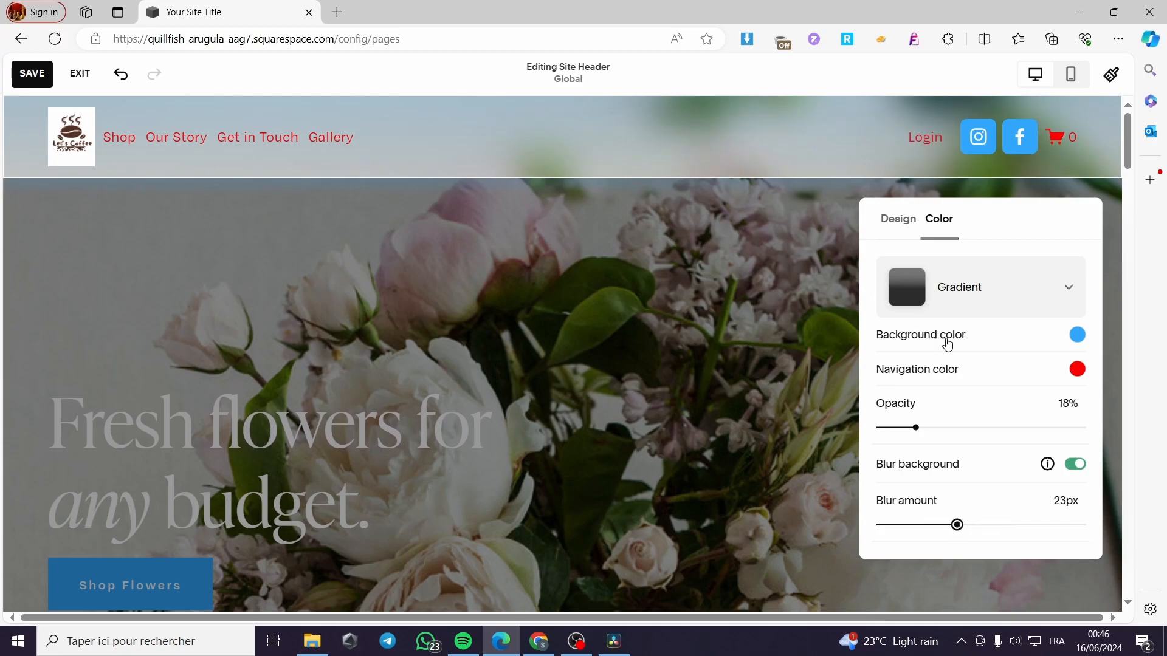
Step: Switch the header color style to Solid and set its background color to the palette blue
left_click(1012, 299)
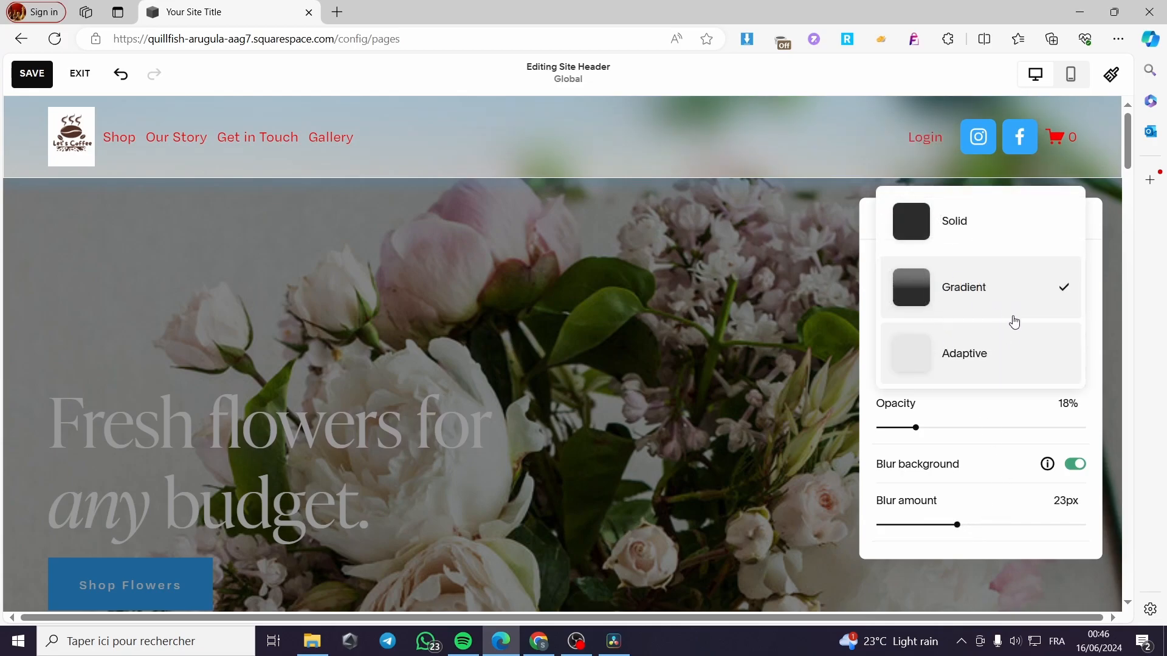
left_click(1016, 232)
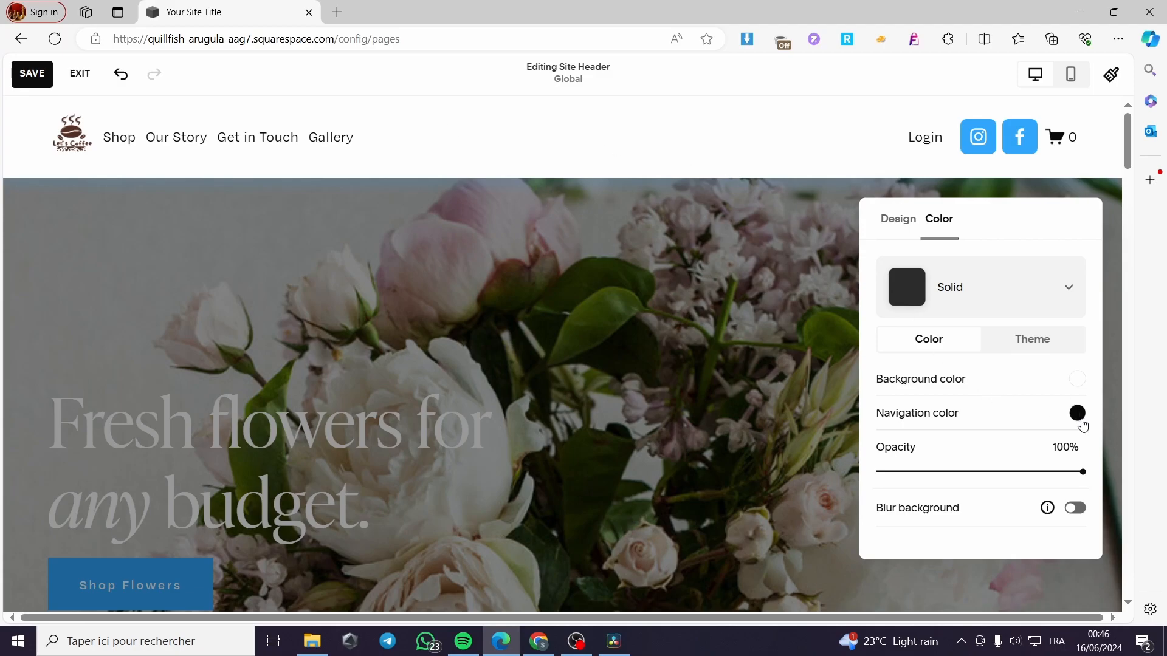
left_click(1077, 380)
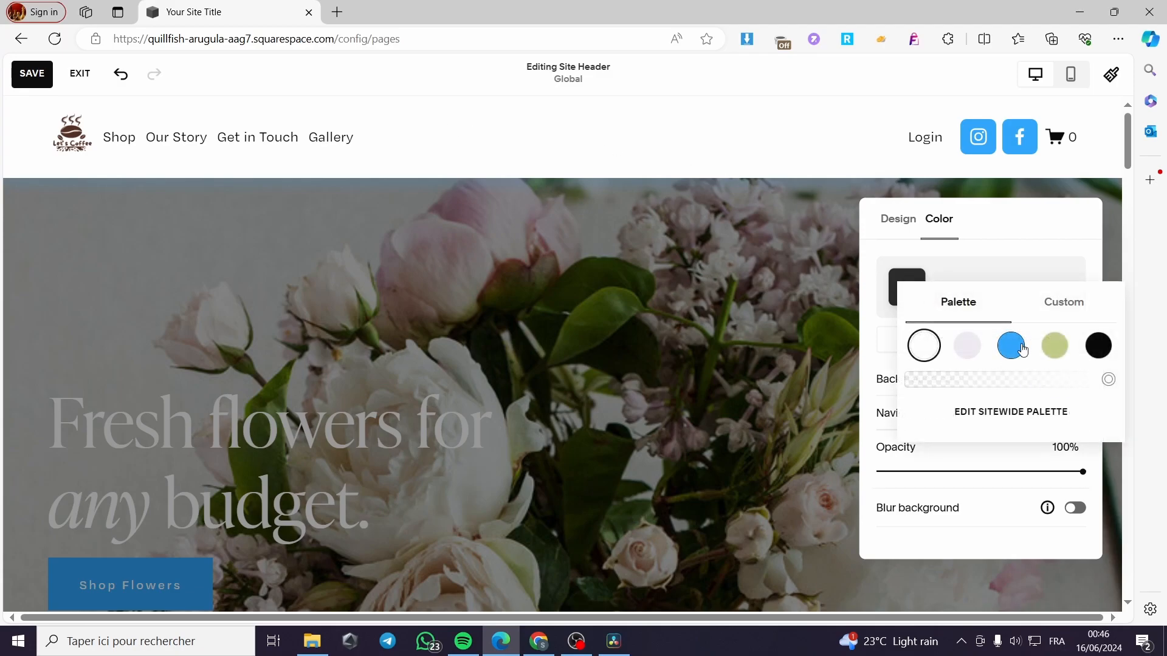
left_click(1011, 345)
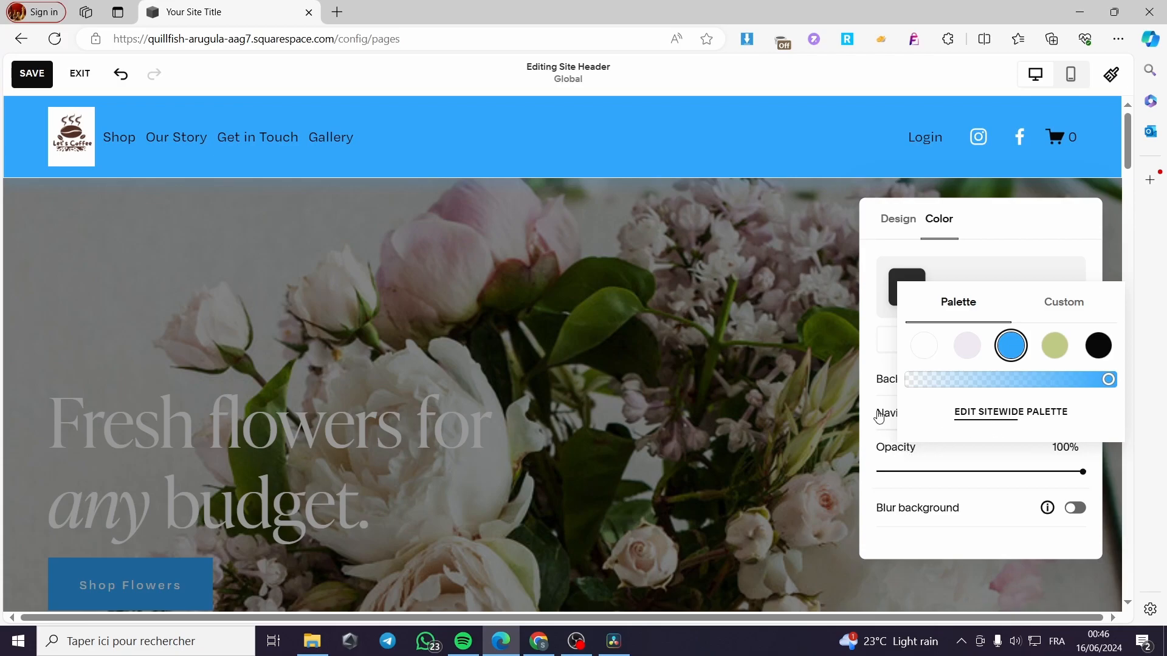
Step: Try the palette green on the solid header's navigation, and apply the light lavender palette color
left_click(880, 418)
left_click(1055, 381)
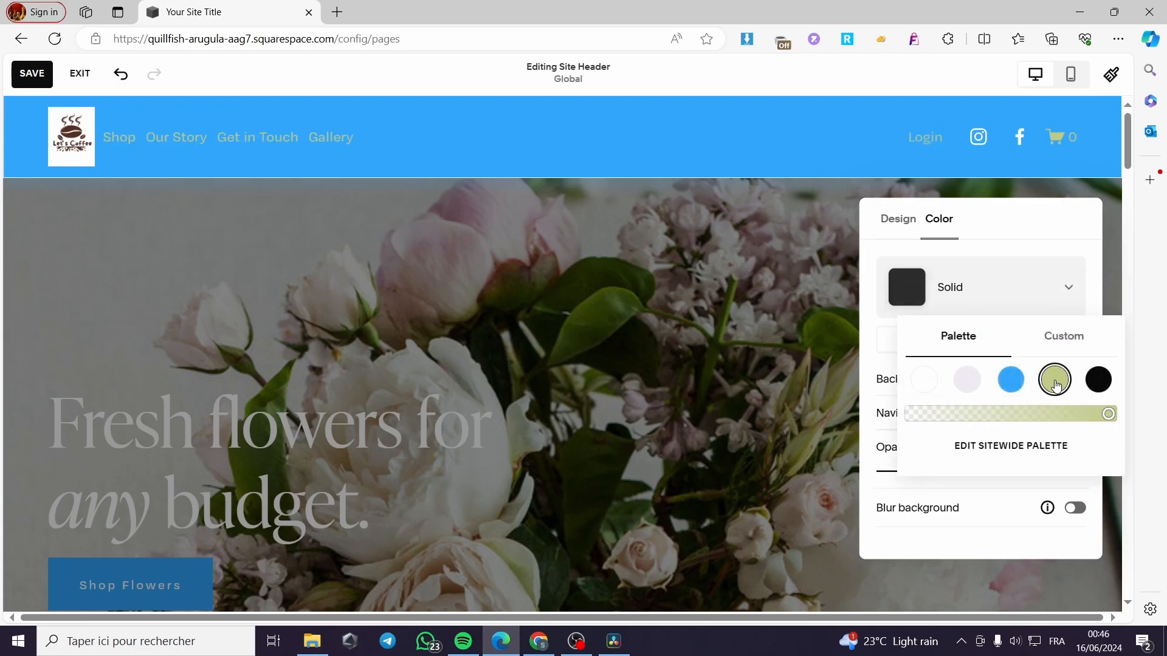
left_click(959, 386)
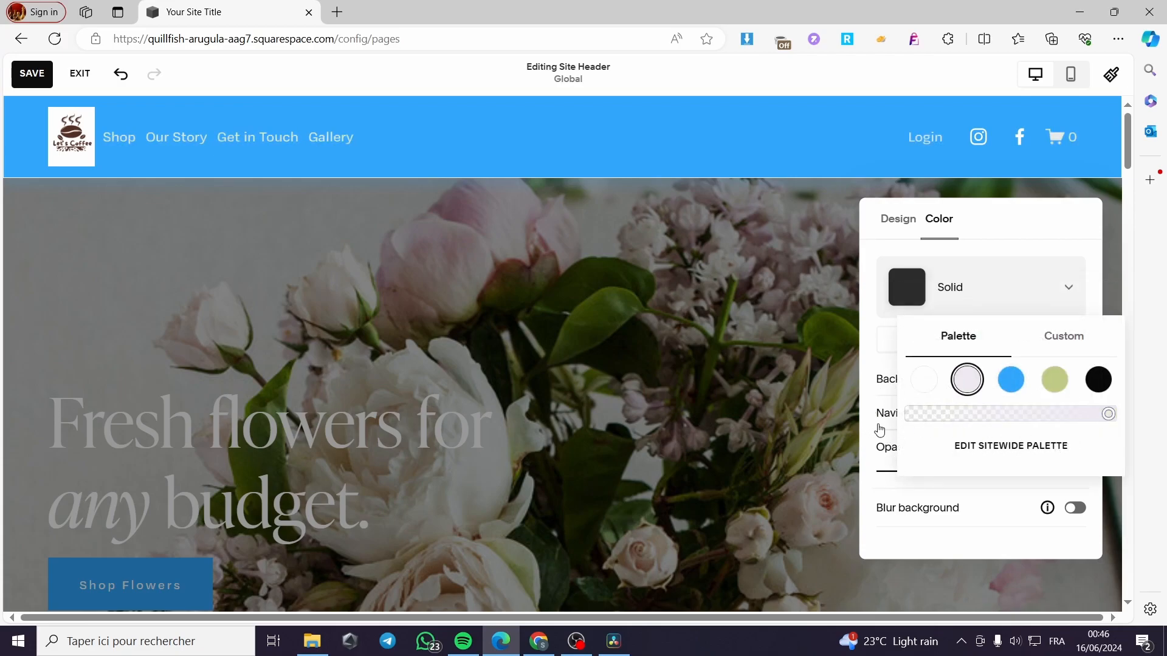
Step: Enable background blur on the solid header, set its opacity to 97% after trying 12%, and reopen the header design settings
left_click(887, 477)
mouse_move(885, 474)
left_mouse_down()
mouse_move(1027, 472)
mouse_move(903, 472)
left_mouse_up()
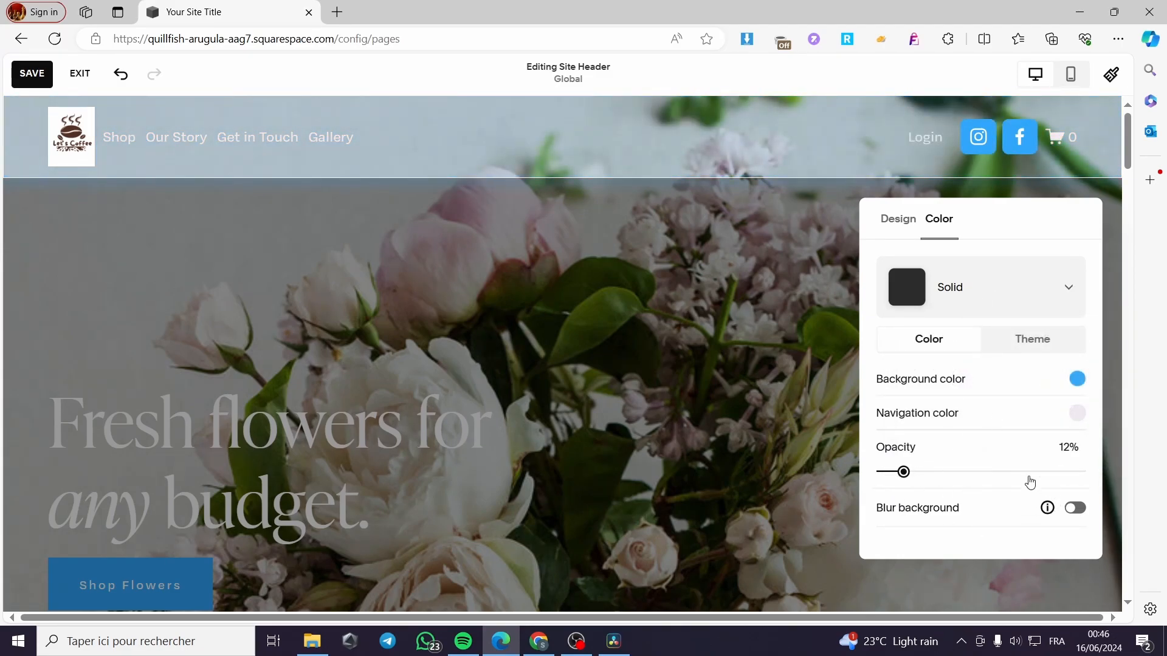
left_click(1073, 510)
left_click_drag(902, 472, 1065, 472)
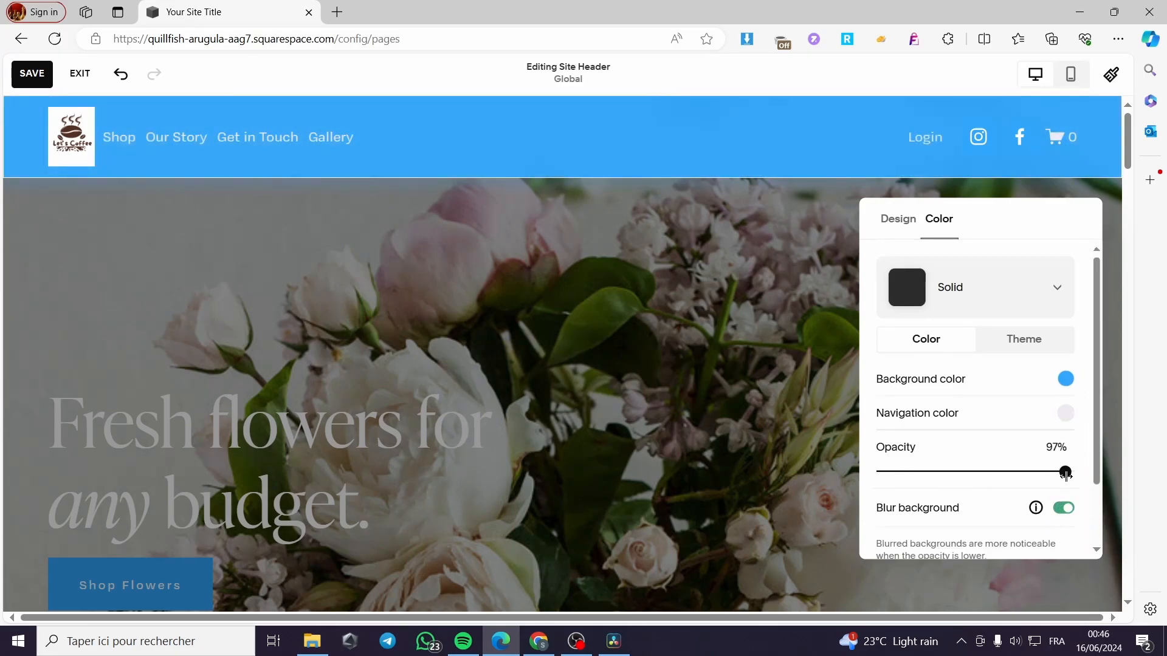
left_click(1075, 194)
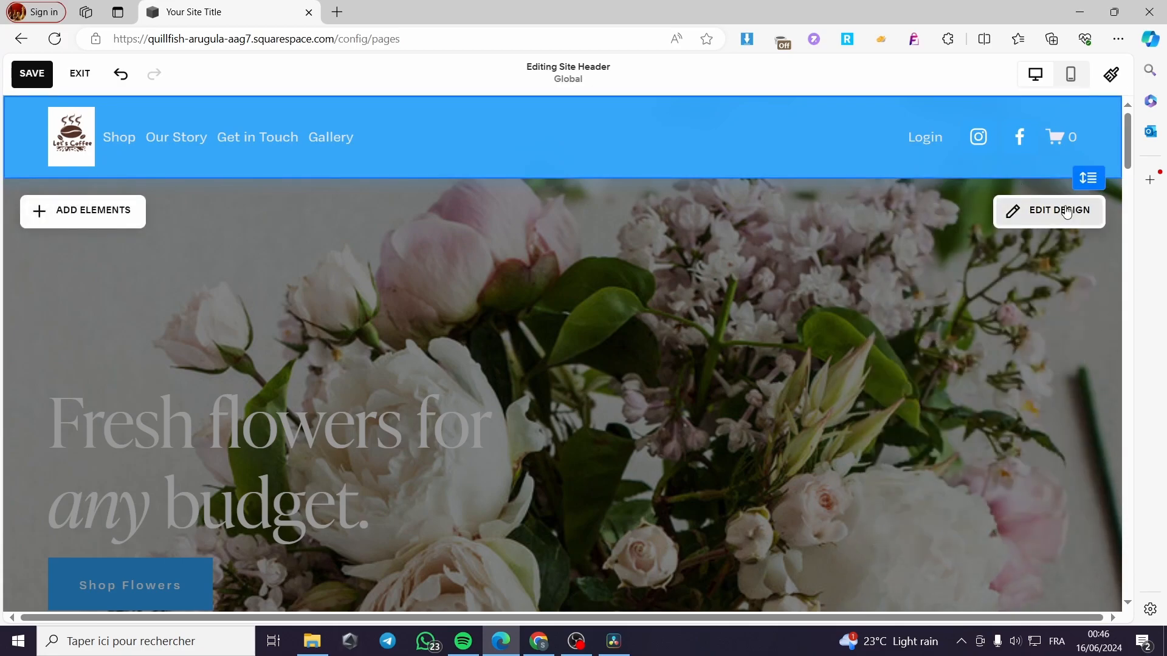
left_click(1057, 210)
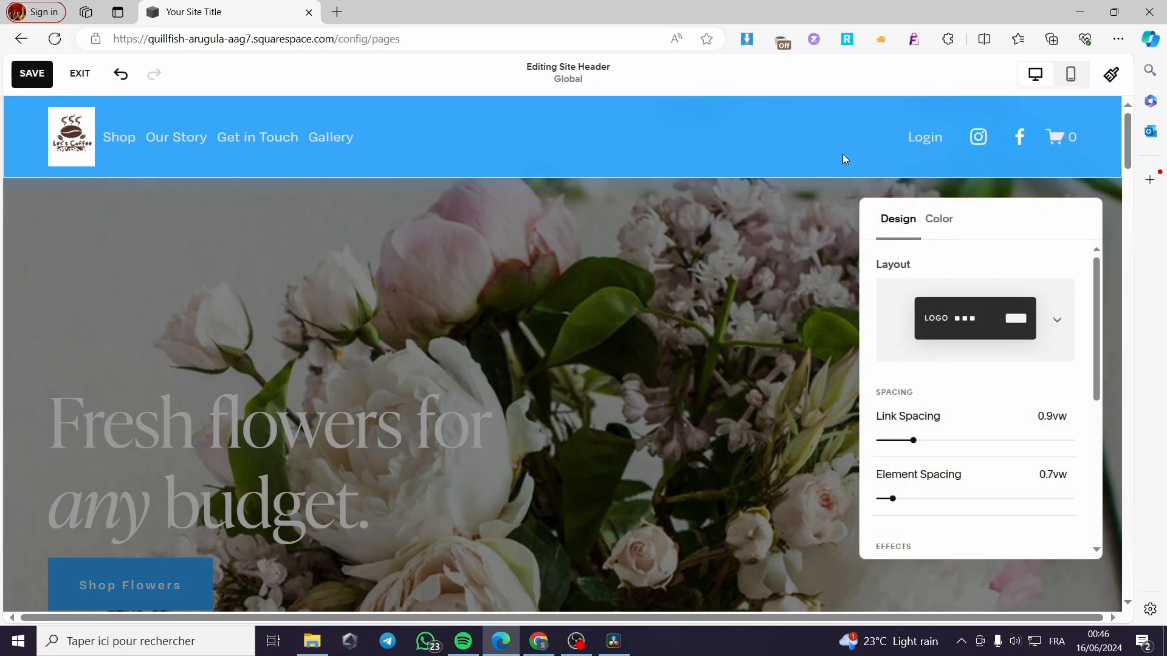